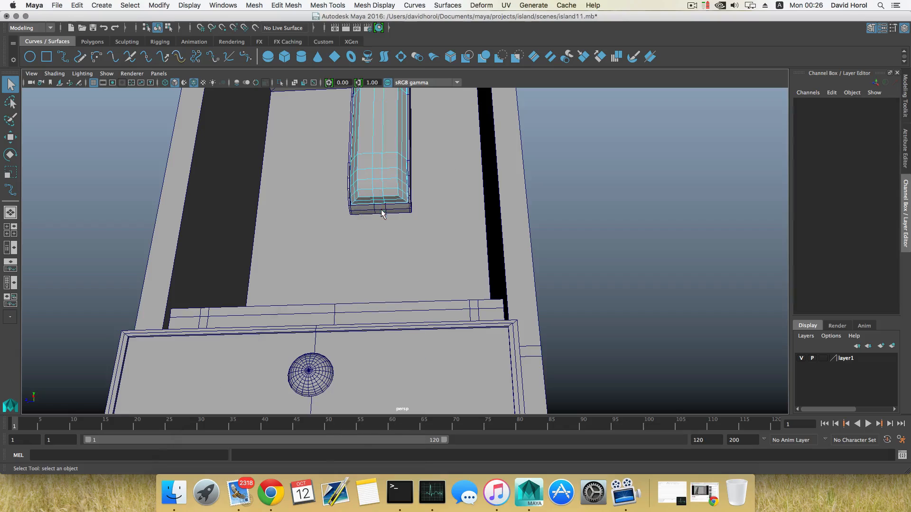
Extrude the middle face at the handset's lower end by about 0.126 and narrow it to about 0.722 in local X.
left_click(378, 200)
left_click_drag(378, 199, 352, 216, "alt")
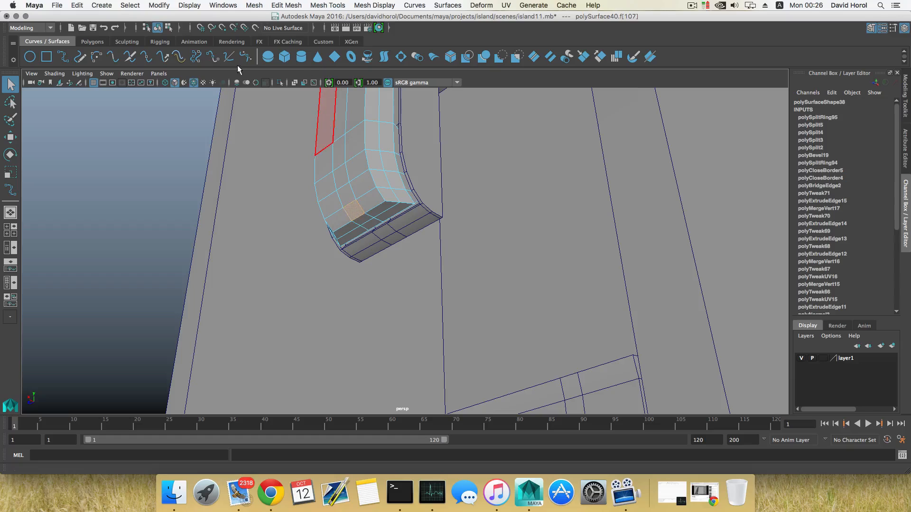
left_click(92, 41)
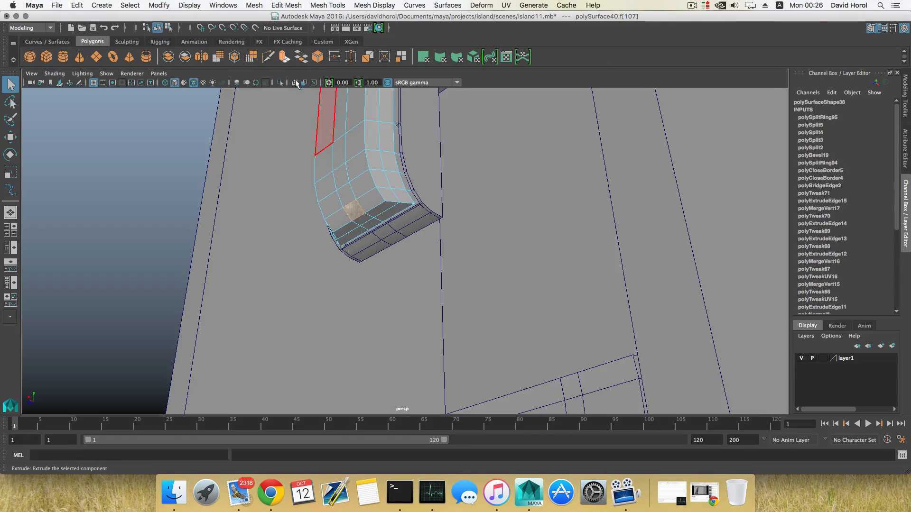
left_click(284, 58)
left_click_drag(338, 222, 330, 228)
left_click_drag(323, 182, 329, 192)
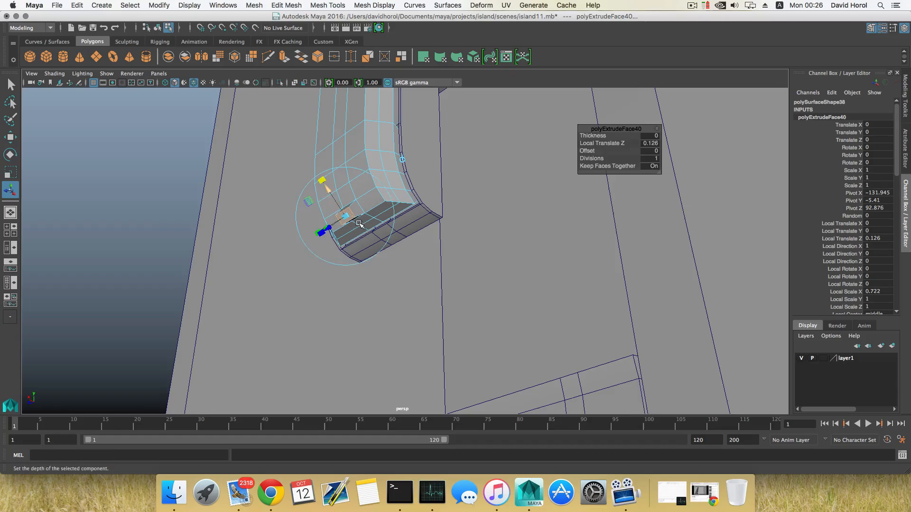
Extrude the middle end face of the handset's base about 0.09 and scale it to about 0.78 by 0.883.
left_click_drag(364, 216, 377, 233, "alt")
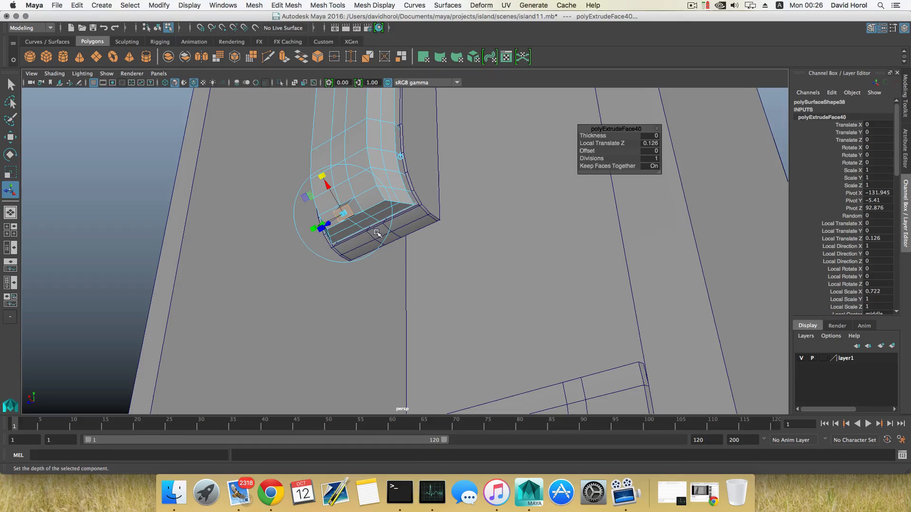
left_click(385, 234)
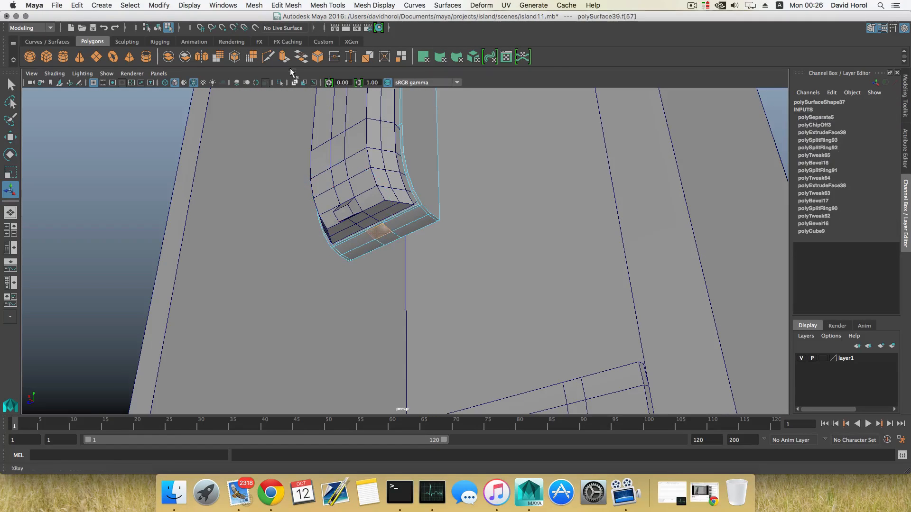
key("ctrl+e")
left_click_drag(375, 248, 372, 258)
left_click_drag(353, 215, 349, 214)
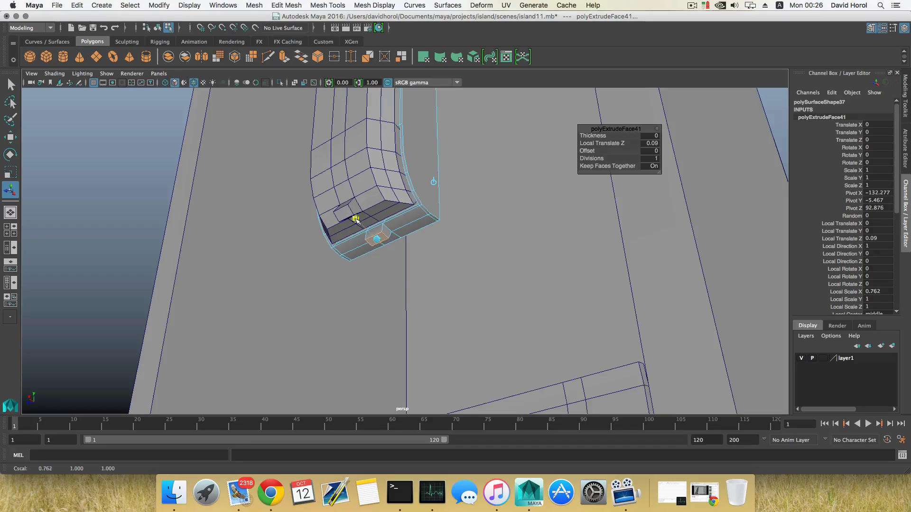
left_click_drag(349, 251, 351, 254)
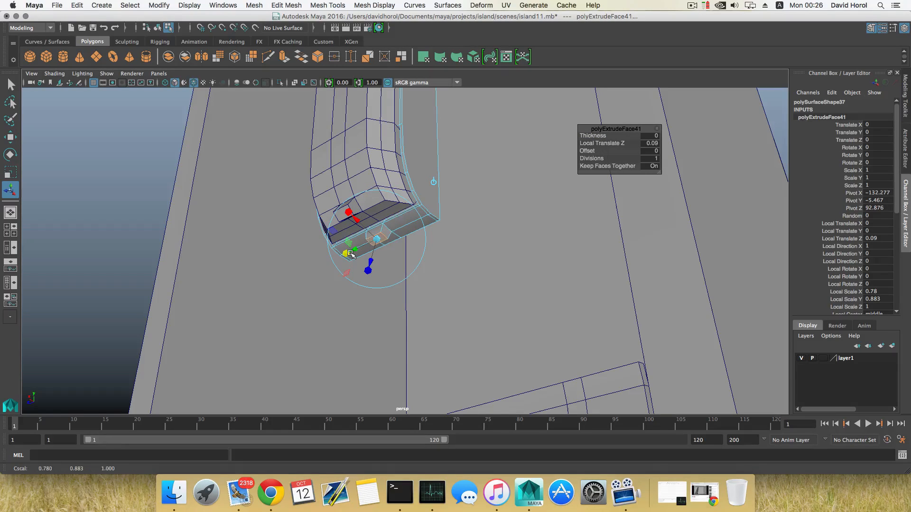
Return to object mode and move the handset with its base onto the booth's back wall, to about X -4.086, Y 0.54, Z -0.779.
key("F8")
left_click_drag(427, 244, 359, 285, "alt")
scroll(560, 273, "down", 3)
scroll(563, 265, "down", 4)
left_click(373, 300)
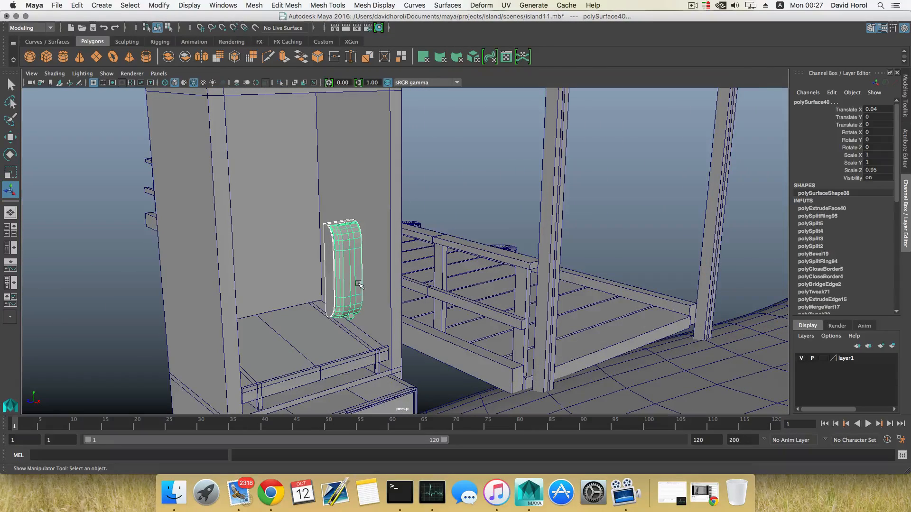
left_click(13, 106)
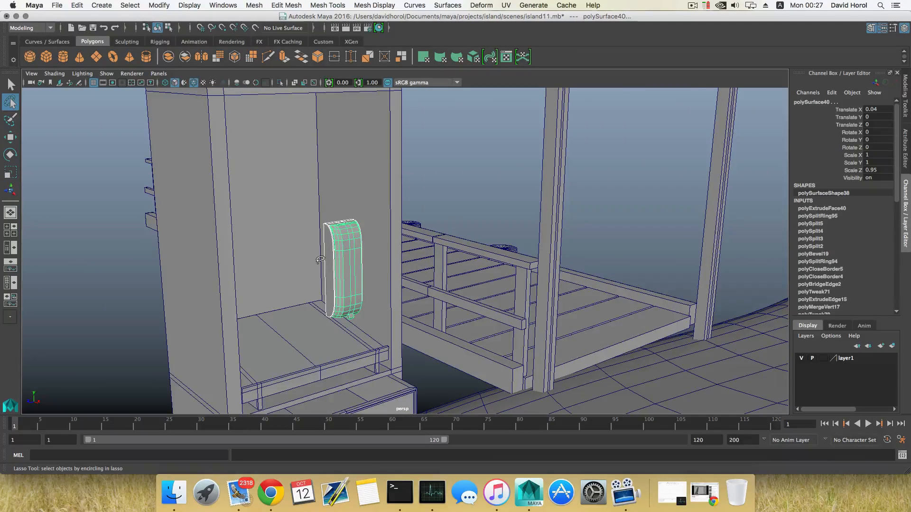
key("w")
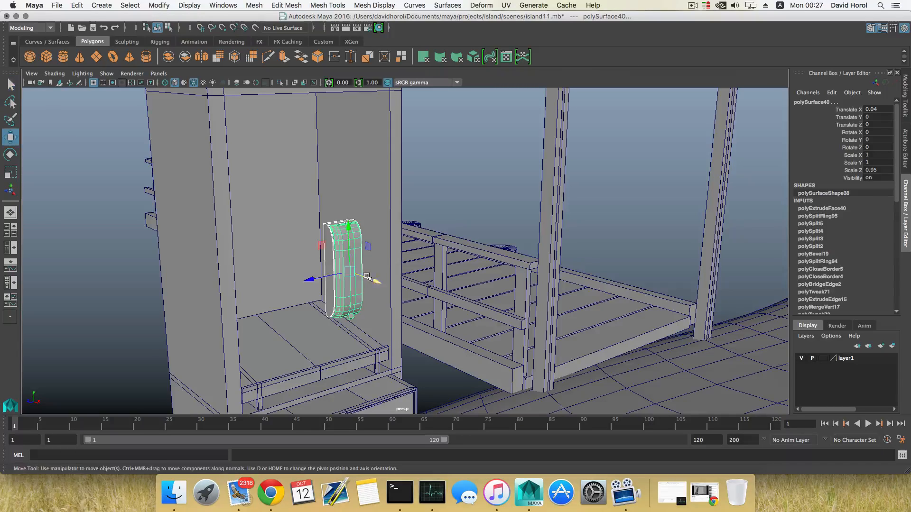
left_click_drag(369, 280, 326, 256)
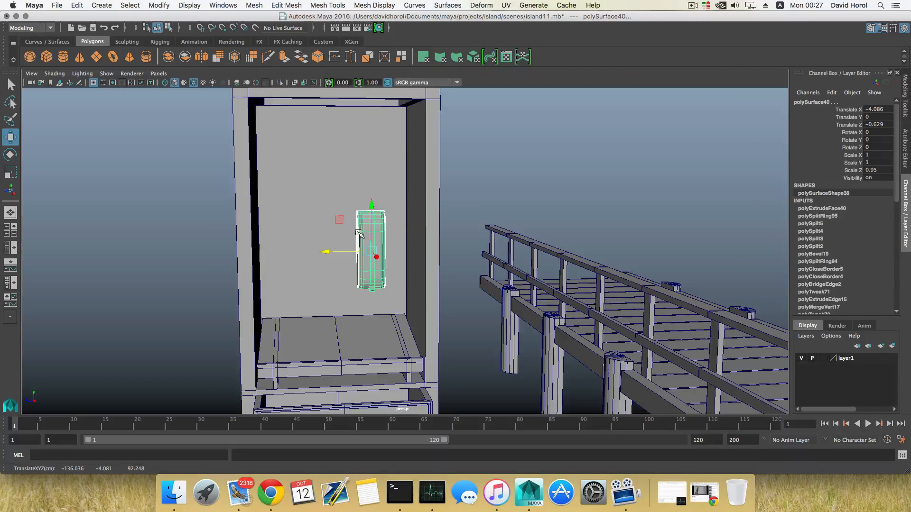
left_click_drag(370, 204, 345, 230)
left_click_drag(390, 185, 382, 253)
Select the island terrain and hide its display layer, layer1.
right_click_drag(382, 252, 350, 253, "alt")
left_click_drag(457, 252, 321, 244, "alt")
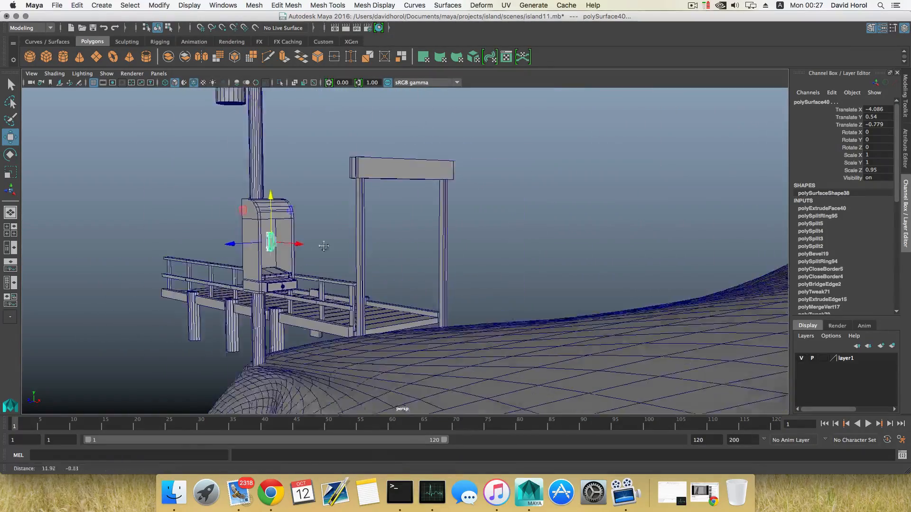
right_click_drag(322, 243, 305, 246, "alt")
left_click_drag(304, 245, 380, 262, "alt")
middle_click_drag(522, 209, 384, 246, "alt")
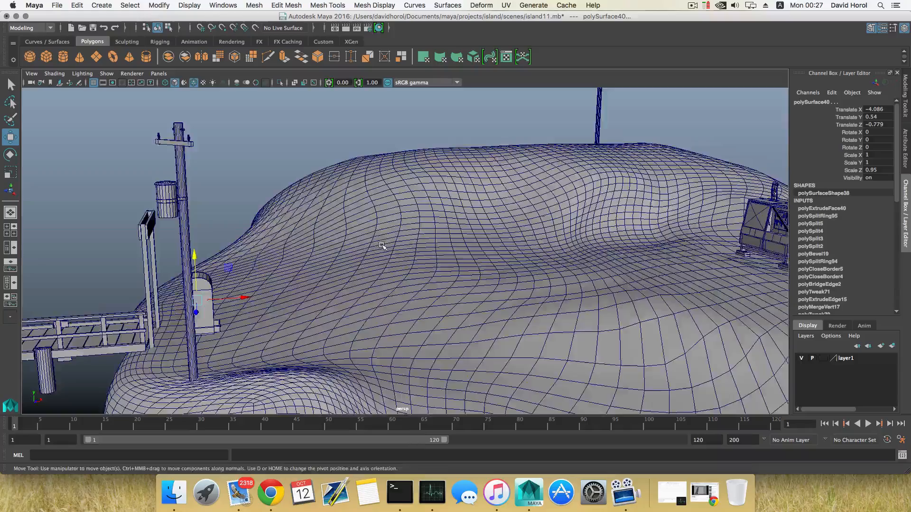
left_click_drag(434, 246, 400, 231, "alt")
middle_click_drag(522, 231, 336, 256, "alt")
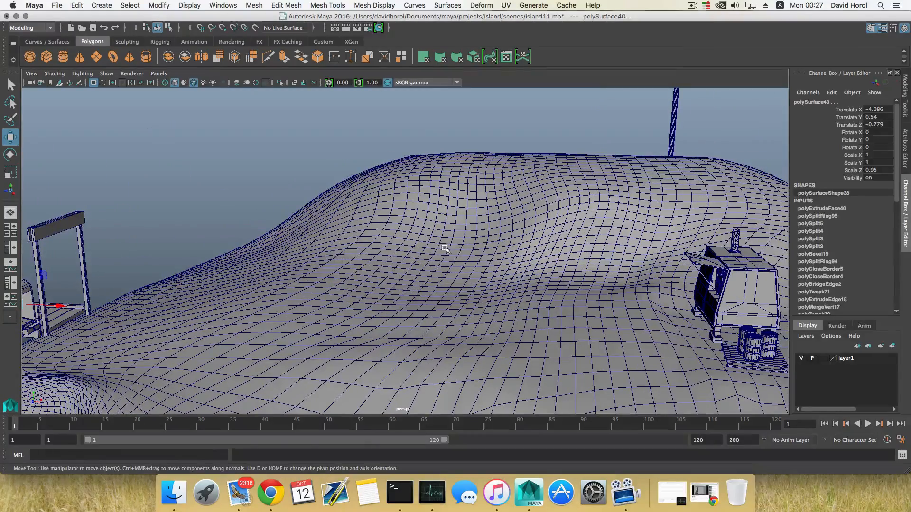
right_click_drag(449, 250, 391, 253, "alt")
left_click_drag(480, 263, 479, 264, "alt")
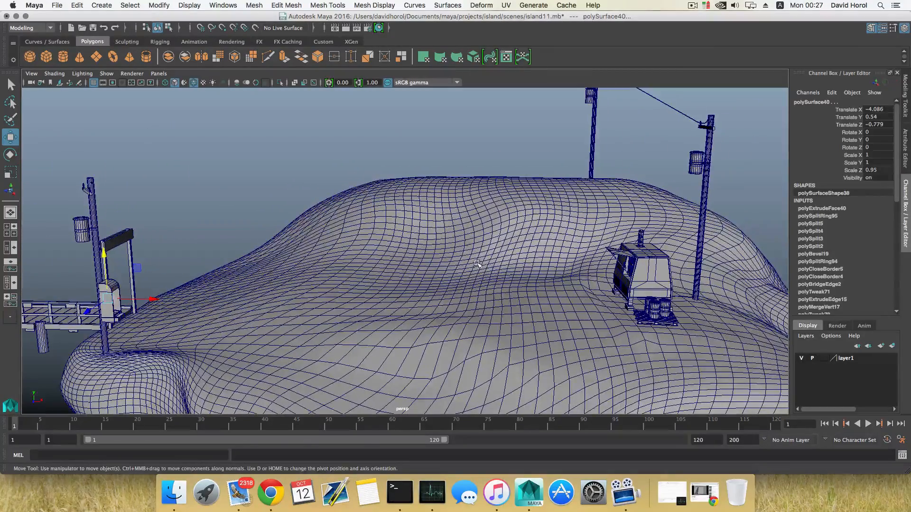
left_click(492, 234)
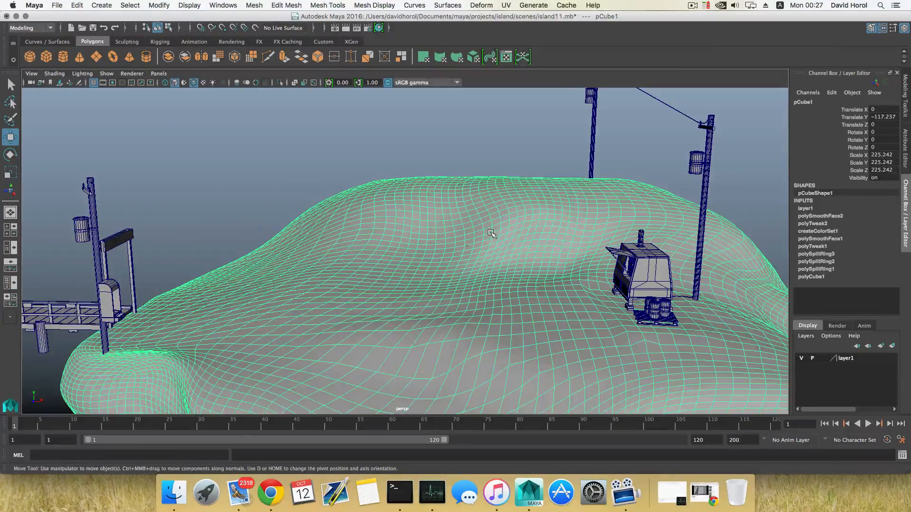
left_click(801, 359)
Examine the empty grid around the origin in the perspective view.
scroll(545, 275, "up", 3)
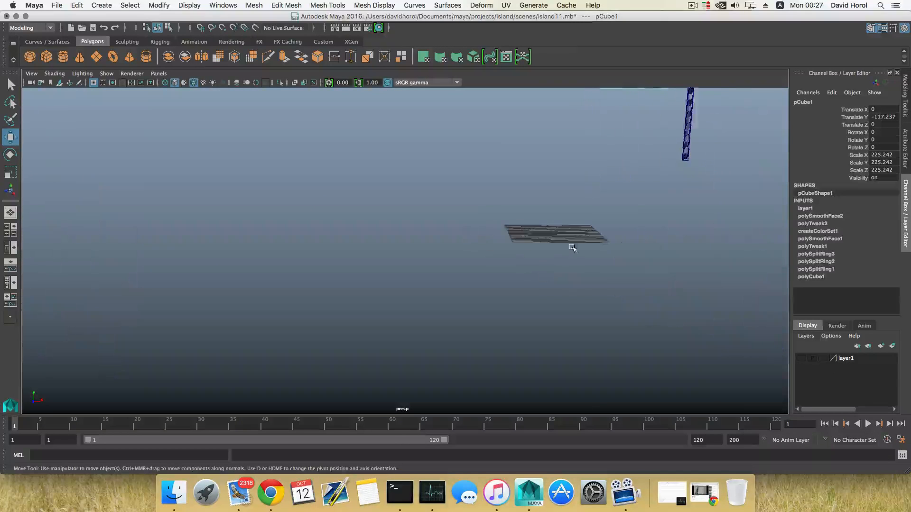
middle_click_drag(575, 248, 421, 271, "alt")
scroll(399, 271, "up", 3)
scroll(399, 271, "up", 10)
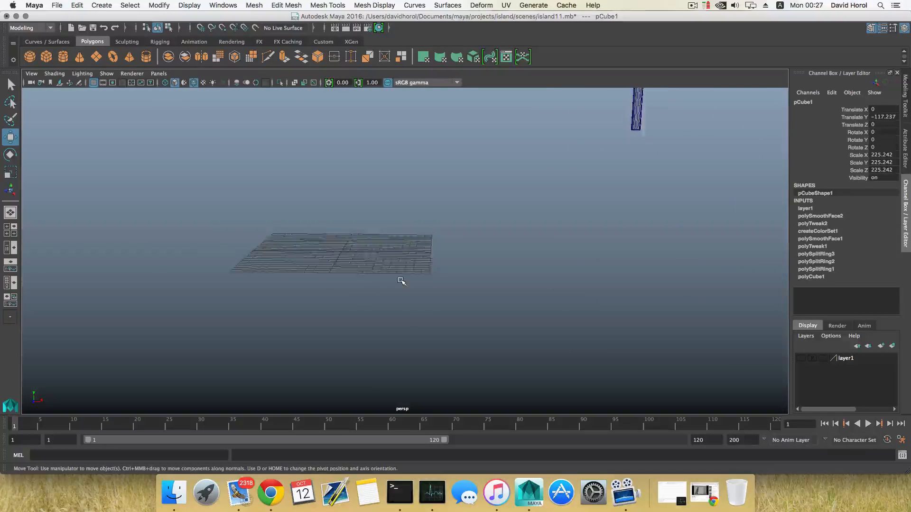
mouse_move(351, 290)
middle_mouse_down("alt")
mouse_move(427, 301)
mouse_move(489, 289)
middle_mouse_up("alt")
middle_click_drag(373, 300, 457, 297, "alt")
middle_click_drag(370, 285, 362, 287, "alt")
mouse_move(361, 287)
left_mouse_down("alt")
mouse_move(463, 308)
mouse_move(434, 315)
left_mouse_up("alt")
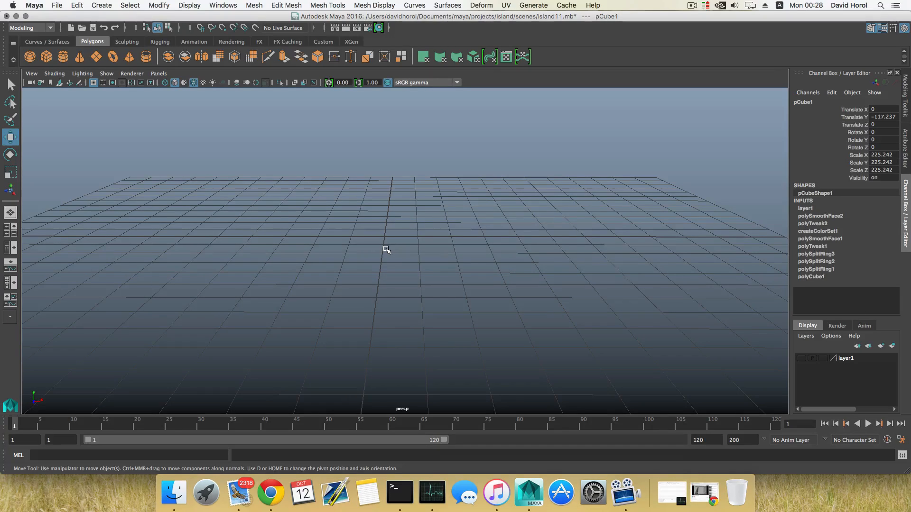
left_click_drag(385, 248, 457, 268, "alt")
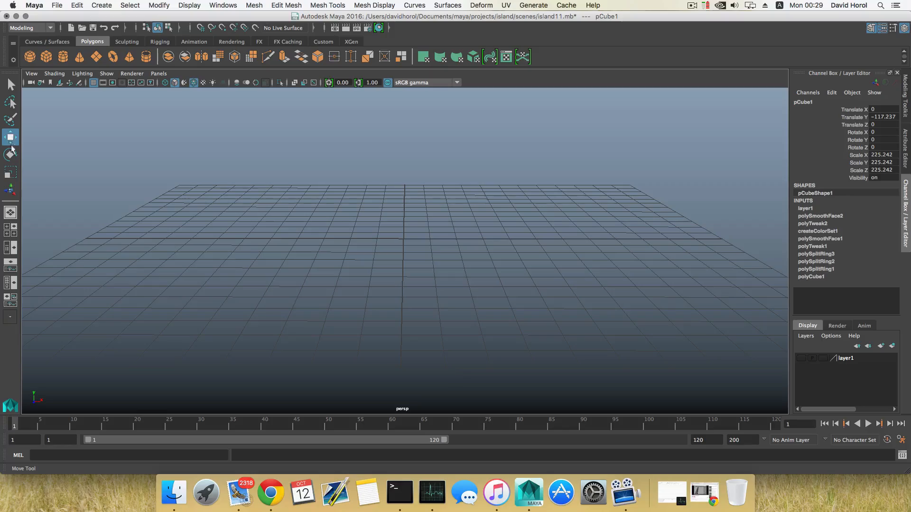
Clear the selection and switch to a maximized top view framed closely on the grid origin.
left_click(14, 230)
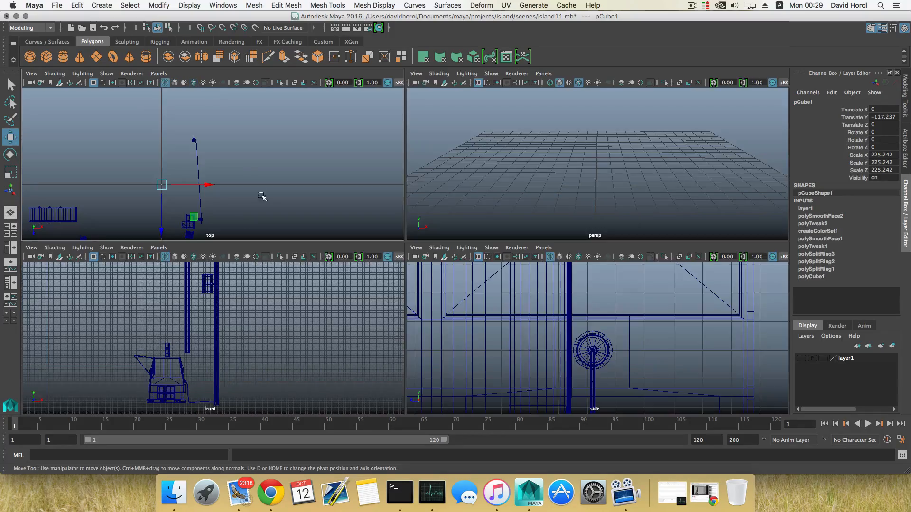
left_click(253, 171)
key("space")
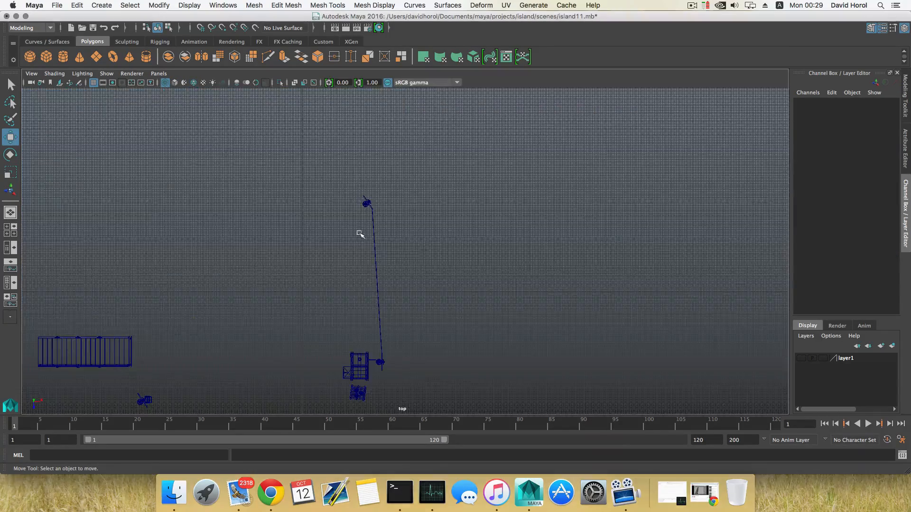
scroll(368, 251, "up", 2)
scroll(370, 269, "up", 5)
middle_click_drag(220, 277, 429, 212, "alt")
scroll(428, 223, "up", 8)
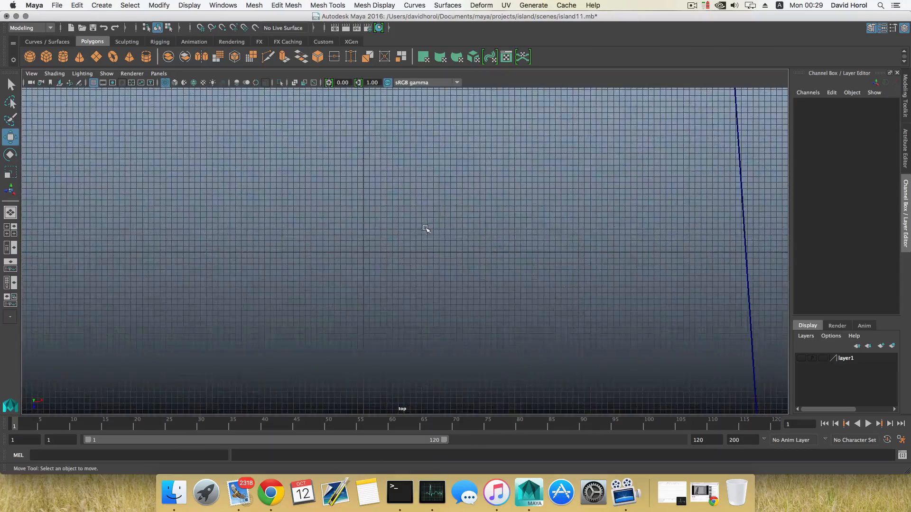
middle_click_drag(368, 196, 362, 164, "alt")
scroll(425, 236, "up", 3)
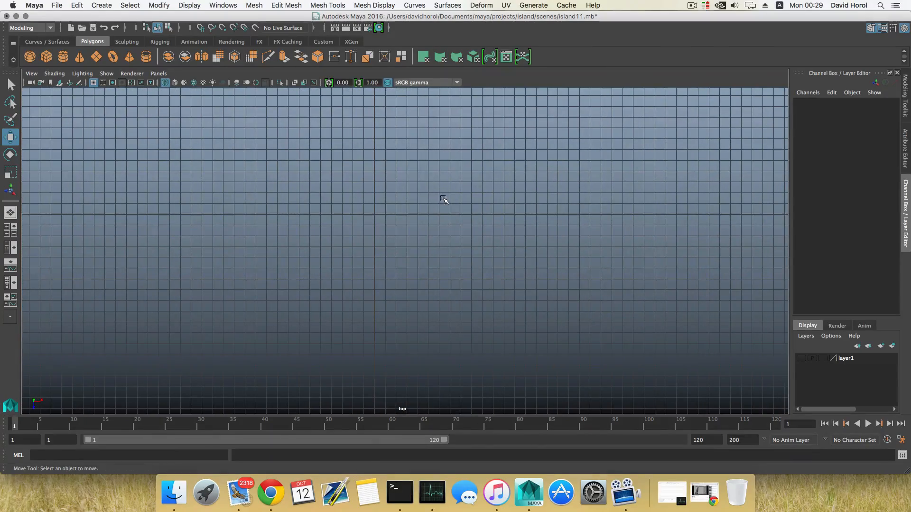
scroll(378, 219, "up", 5)
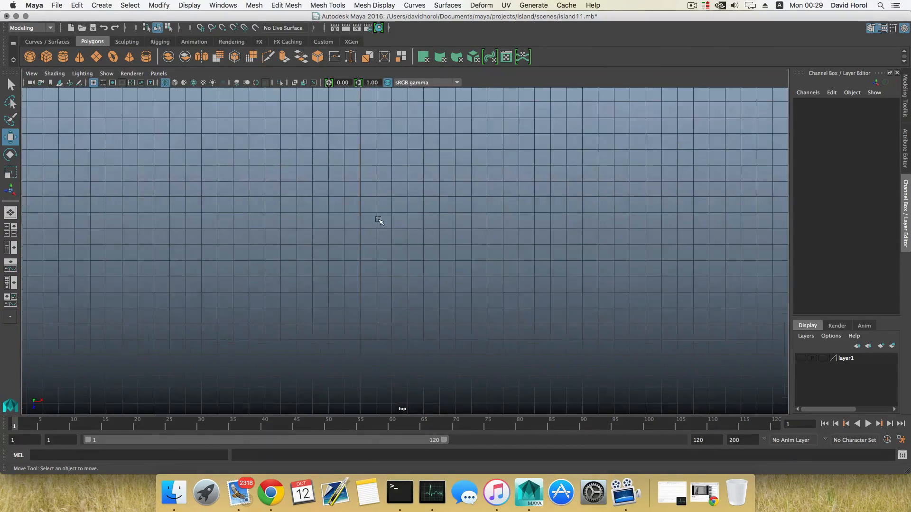
middle_click_drag(370, 197, 406, 237, "alt")
scroll(393, 231, "up", 2)
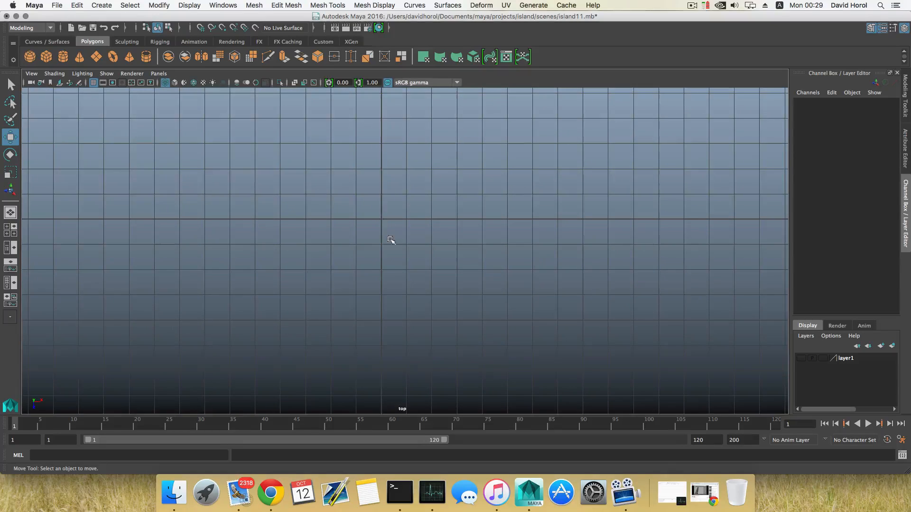
scroll(398, 230, "down", 3)
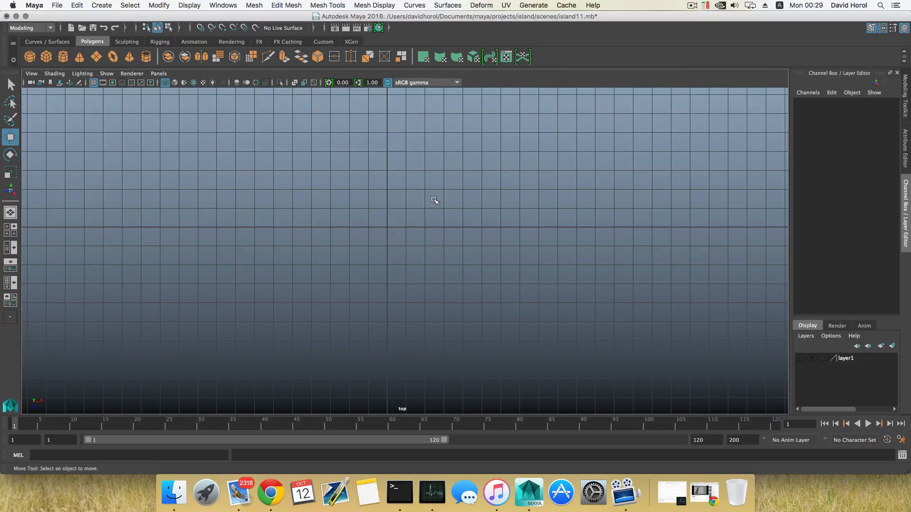
middle_click_drag(433, 199, 441, 228, "alt")
Start an EP curve at the grid origin with grid snapping turned on.
left_click(55, 41)
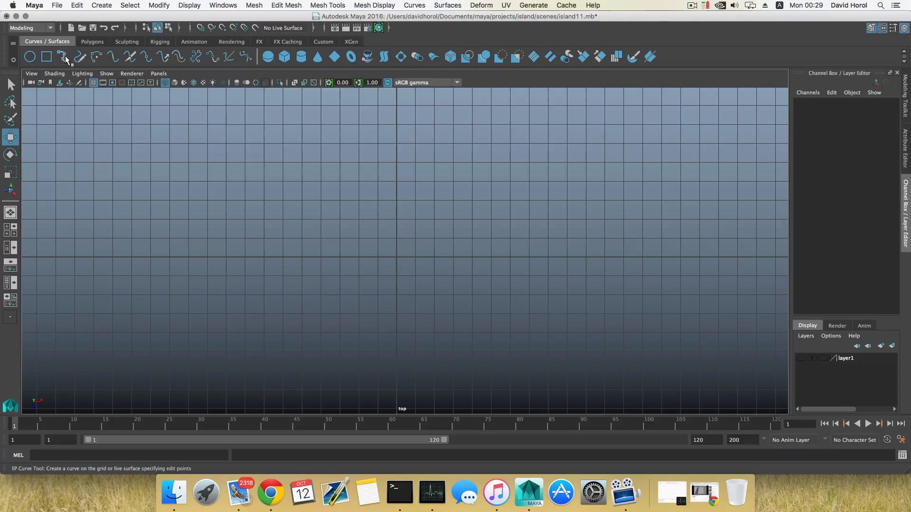
left_click(64, 57)
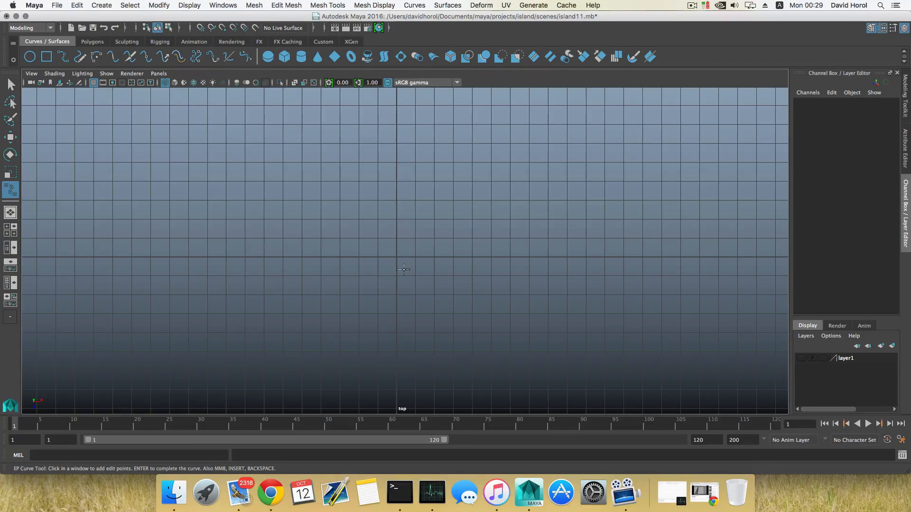
scroll(405, 273, "up", 2)
key("x")
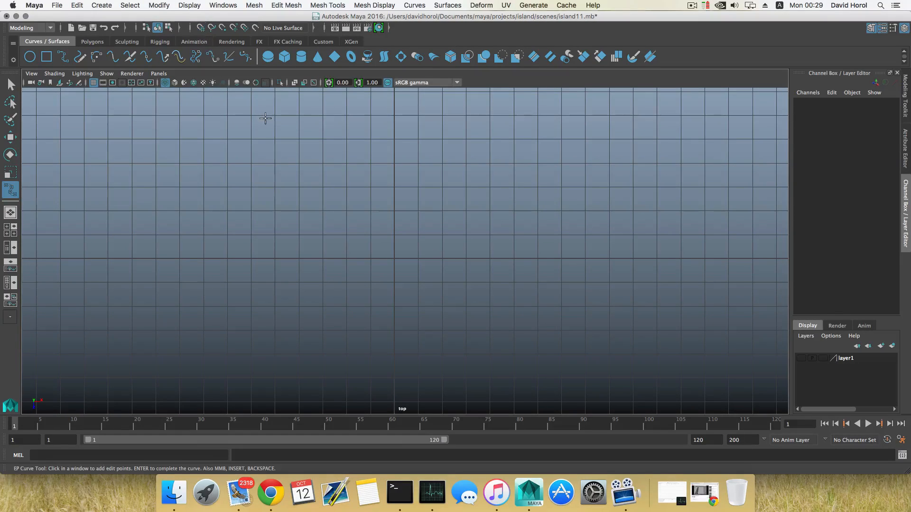
left_click(200, 28)
left_click(395, 259)
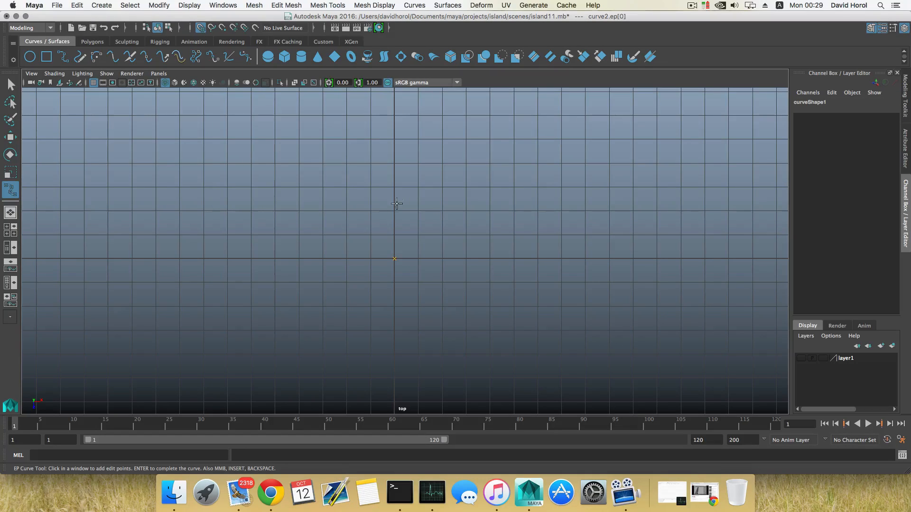
Add four EP curve points straight up from the origin, snapped to the grid three units apart.
left_click(394, 187)
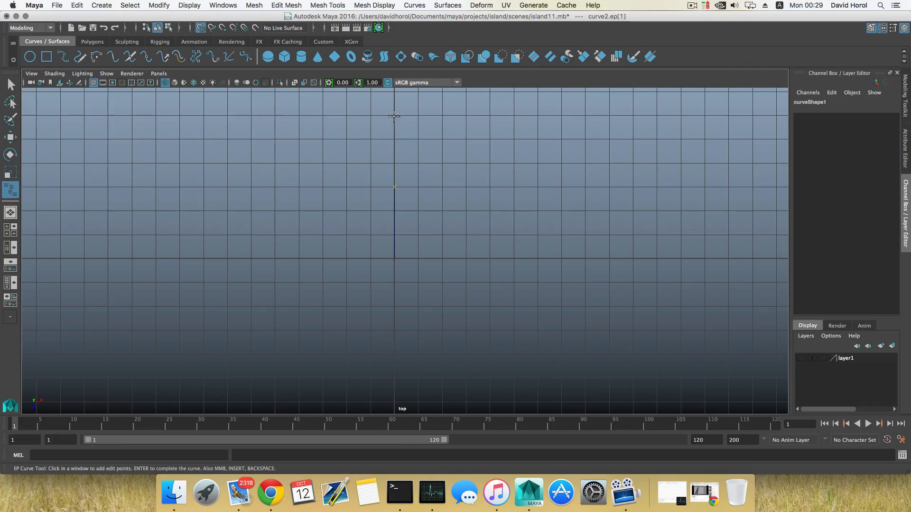
left_click(394, 116)
middle_click_drag(402, 179, 401, 323, "alt")
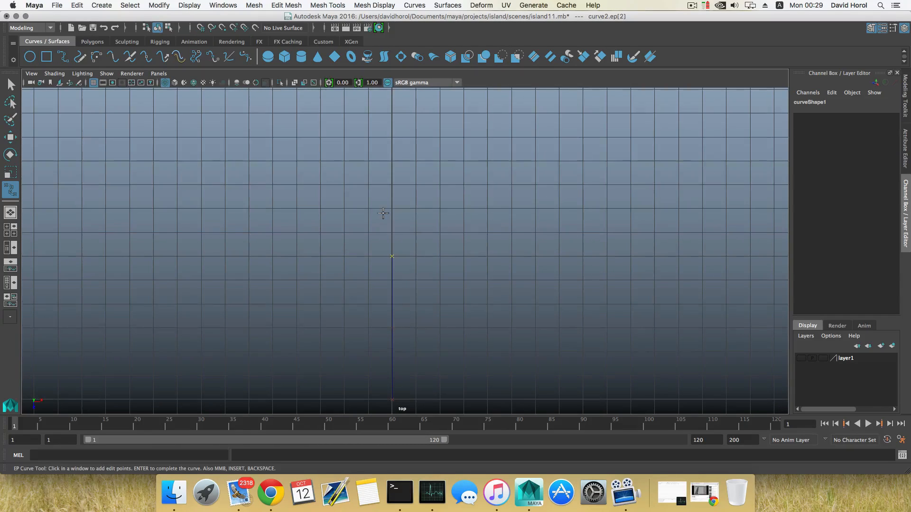
key("x")
left_click(394, 186)
left_click(392, 112)
middle_click_drag(404, 151, 400, 265, "alt")
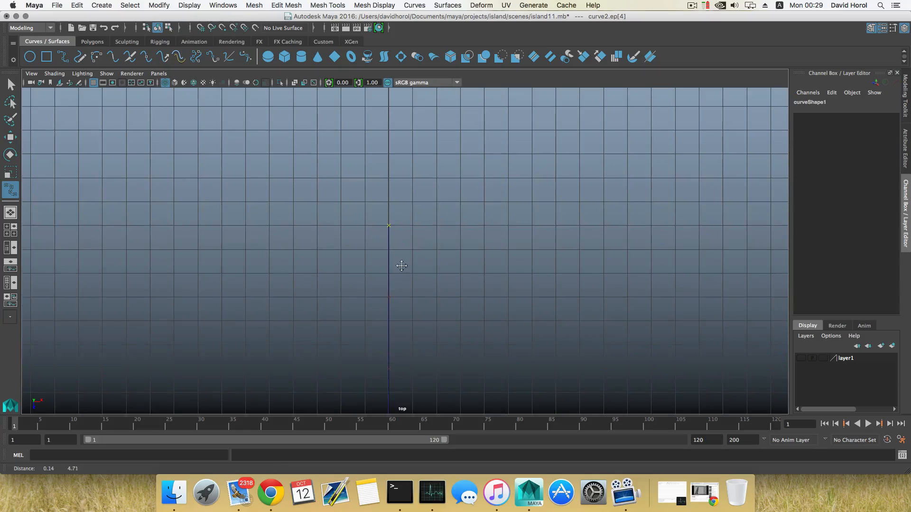
middle_click_drag(393, 260, 393, 277, "alt")
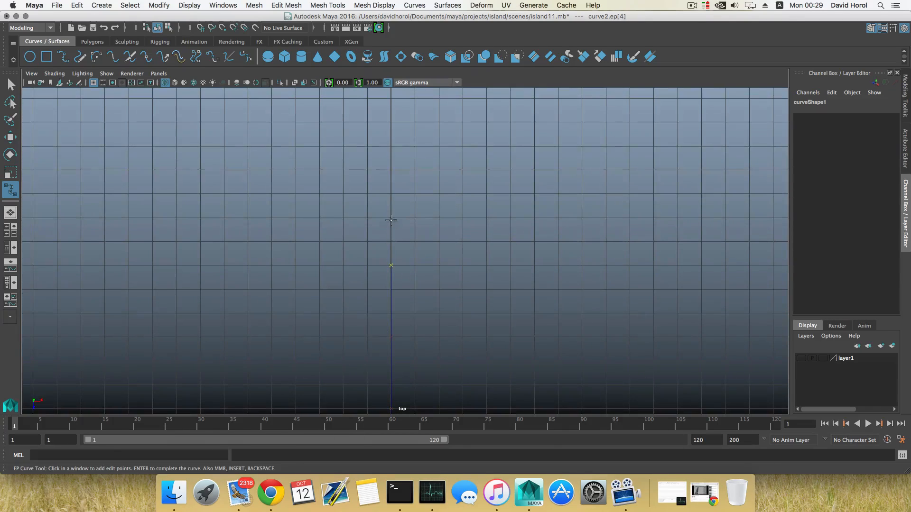
Extend the curve straight up by four more grid-snapped points, each three grid units apart, and complete it.
key("x")
left_click(391, 194)
left_click(391, 123)
middle_click_drag(396, 147, 401, 301, "alt")
left_click(387, 176)
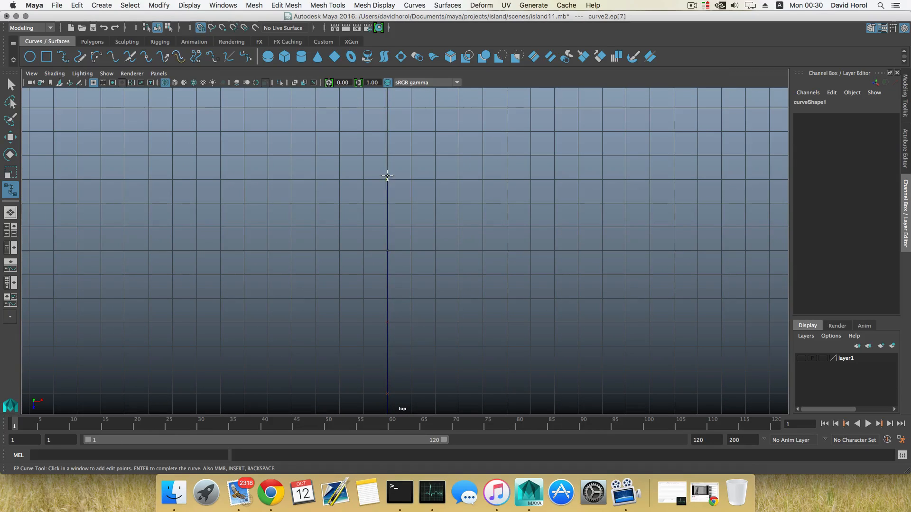
left_click(387, 108)
scroll(391, 138, "down", 3)
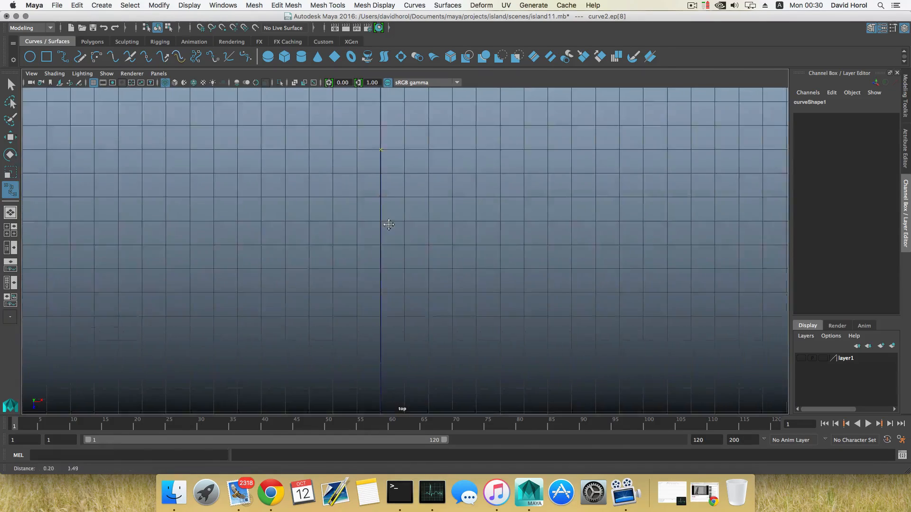
scroll(393, 252, "down", 5)
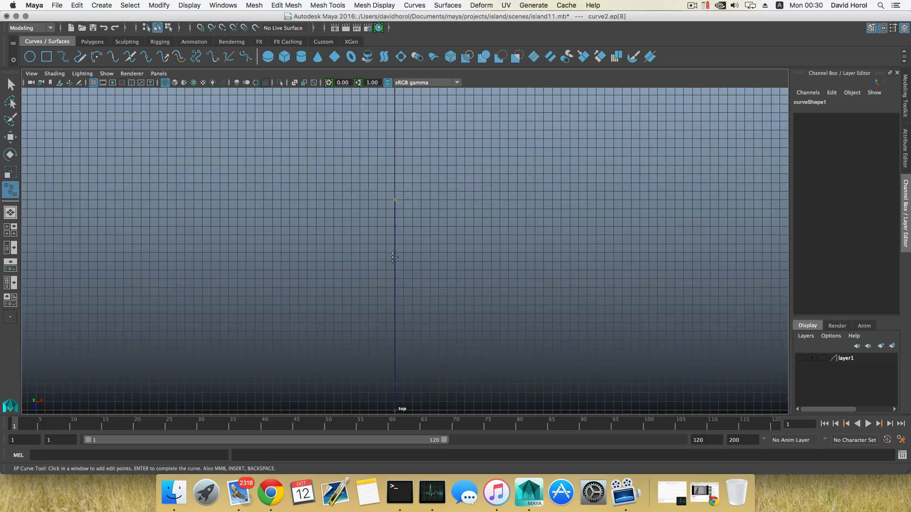
middle_click_drag(393, 262, 386, 224, "alt")
key("Return")
key("w")
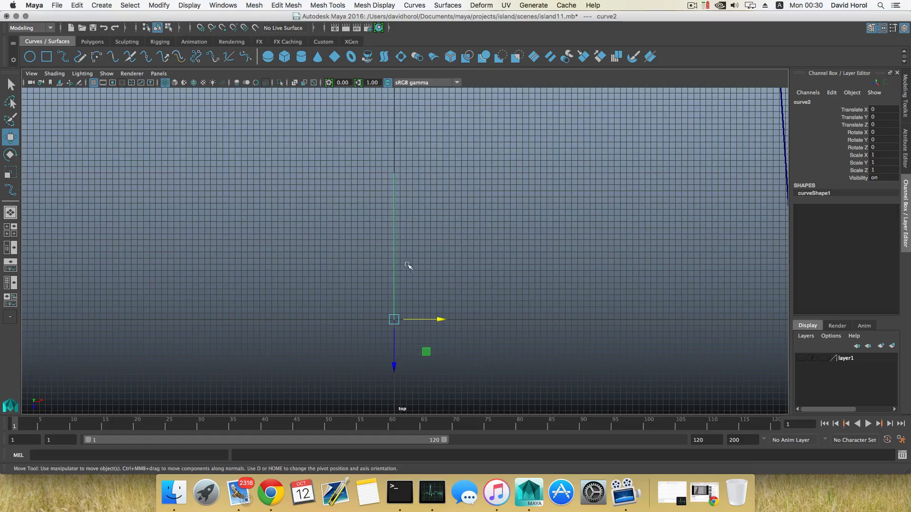
Rotate the curve 90 degrees about X in the perspective view so it stands vertically on the grid.
key("space")
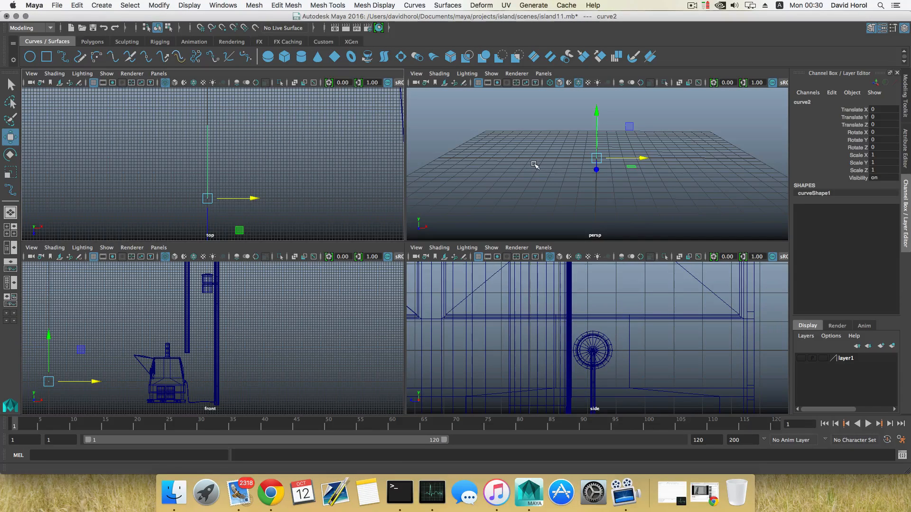
key("space")
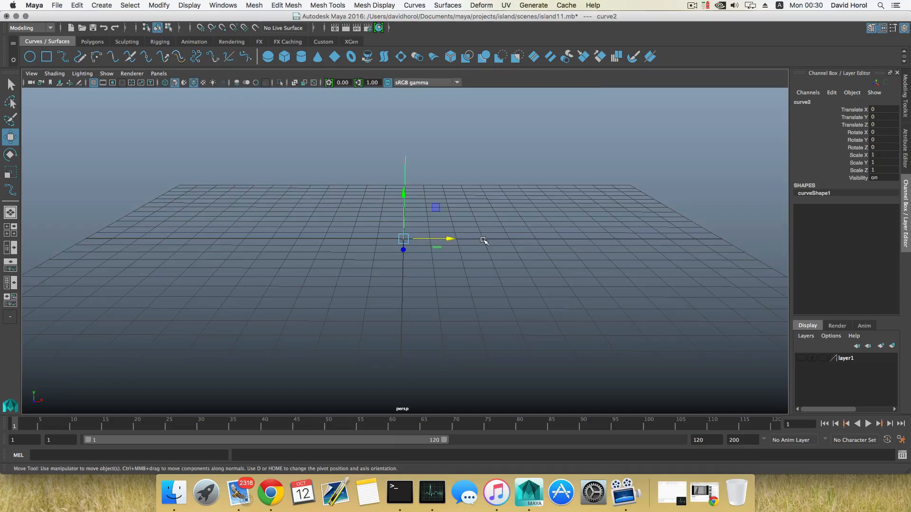
left_click_drag(481, 240, 380, 251, "alt")
middle_click_drag(656, 258, 142, 270, "alt")
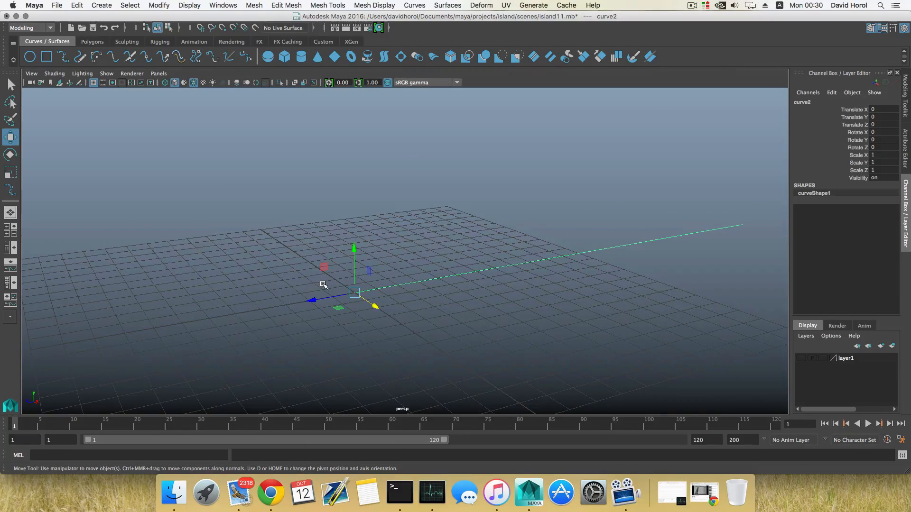
key("e")
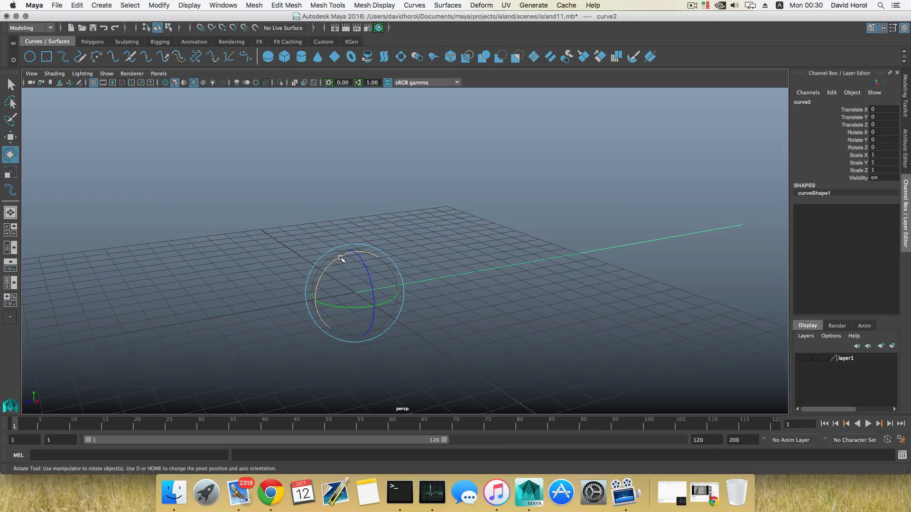
left_click_drag(341, 258, 317, 324)
scroll(339, 301, "down", 5)
middle_click_drag(331, 280, 297, 327, "alt")
left_click_drag(300, 324, 317, 273, "alt")
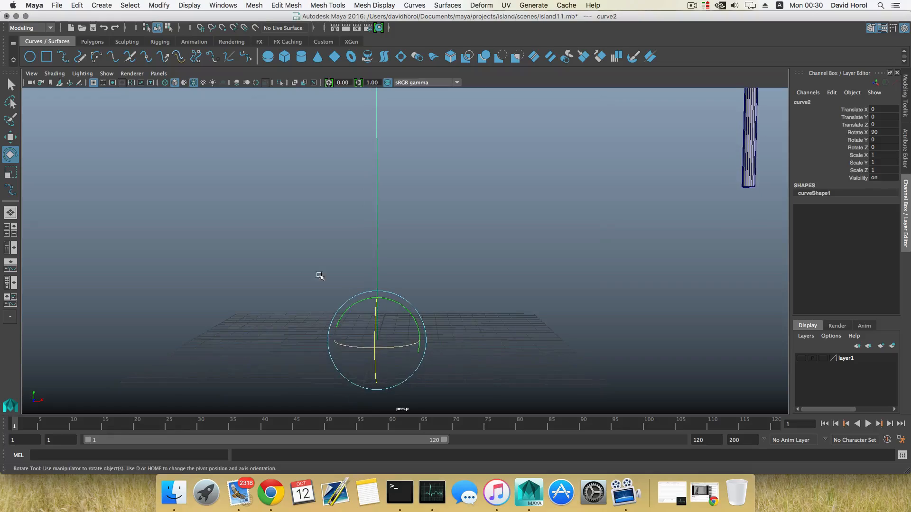
Reset the NURBS Circle options to their defaults and create a circle at the origin with radius 1 and 8 sections.
double_click(28, 60)
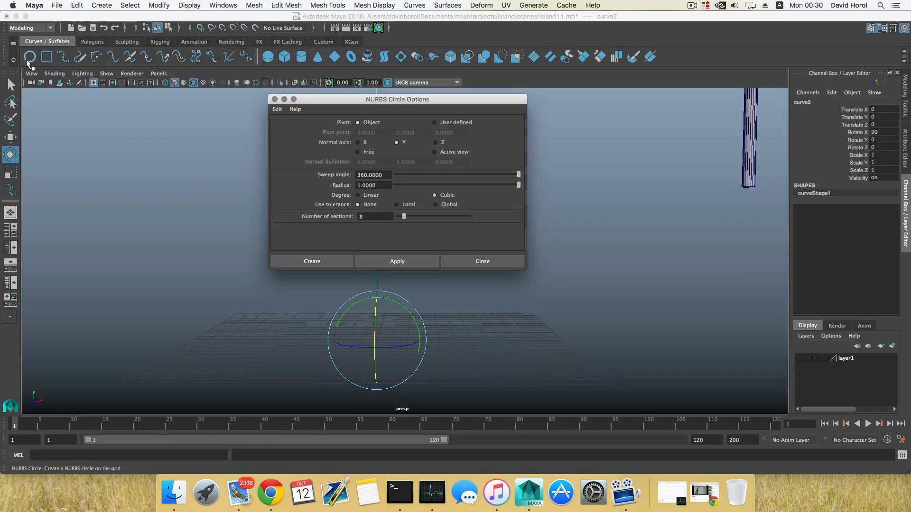
mouse_move(351, 98)
left_mouse_down()
mouse_move(276, 95)
mouse_move(334, 95)
left_mouse_up()
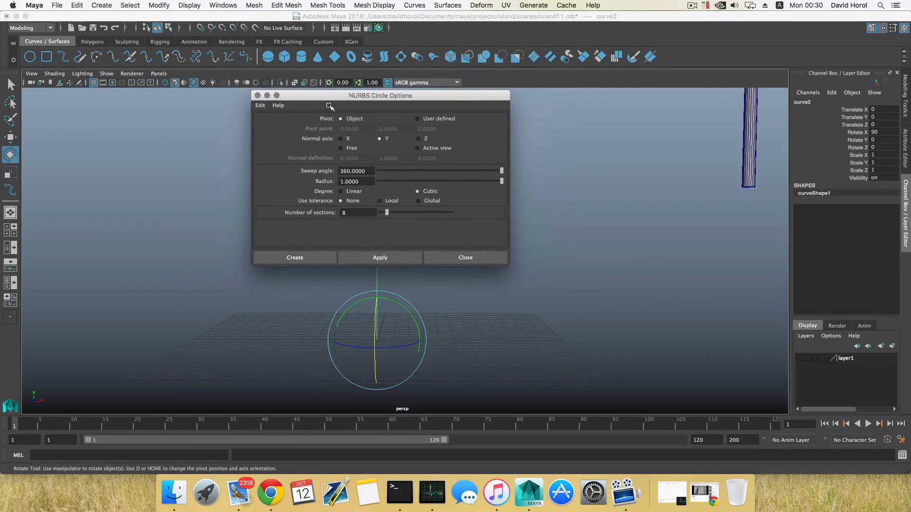
left_click(261, 106)
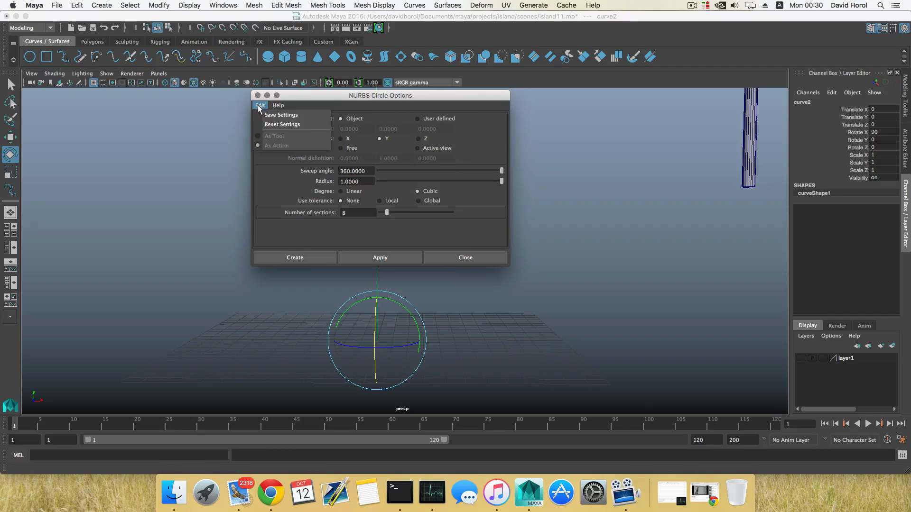
left_click(272, 124)
left_click(374, 255)
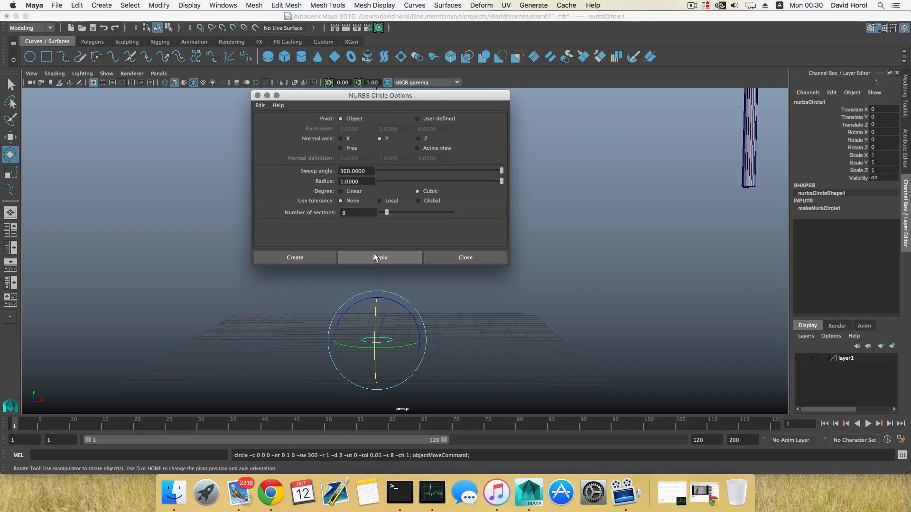
left_click(465, 258)
mouse_move(394, 361)
left_mouse_down("alt")
mouse_move(392, 376)
mouse_move(401, 355)
left_mouse_up("alt")
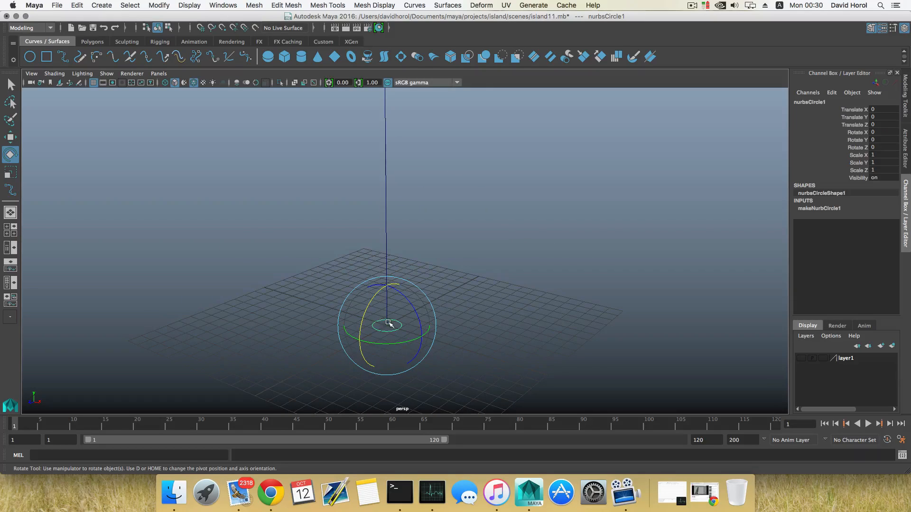
Examine the circle and the vertical curve close up around the grid origin, picking each one in turn.
left_click(385, 170)
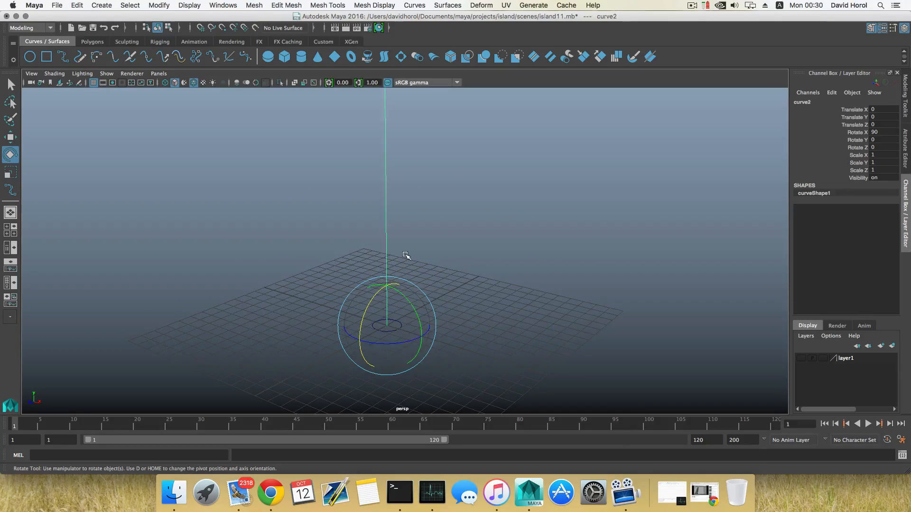
left_click(446, 291)
left_click_drag(446, 290, 413, 290, "alt")
mouse_move(413, 290)
right_mouse_down("alt")
mouse_move(407, 311)
mouse_move(404, 305)
right_mouse_up("alt")
left_click_drag(405, 304, 407, 299, "alt")
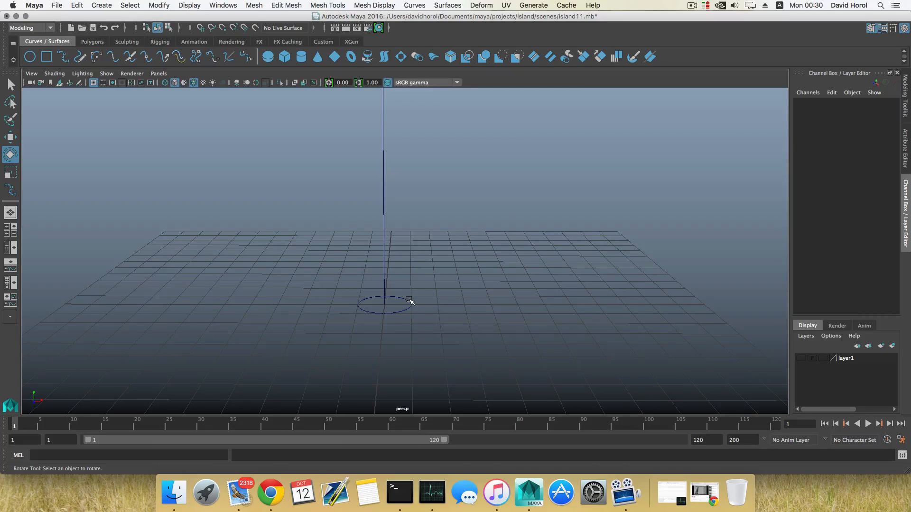
left_click(409, 300)
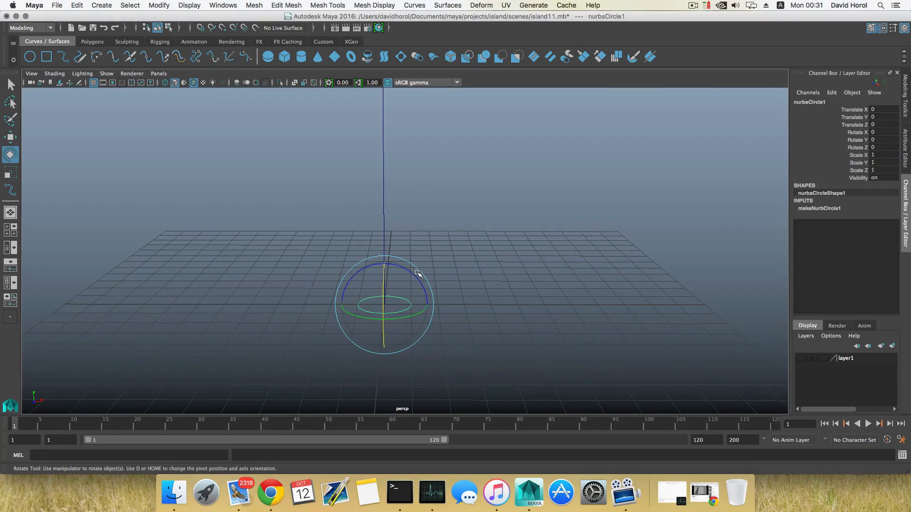
left_click_drag(418, 273, 415, 267, "alt")
left_click(389, 242)
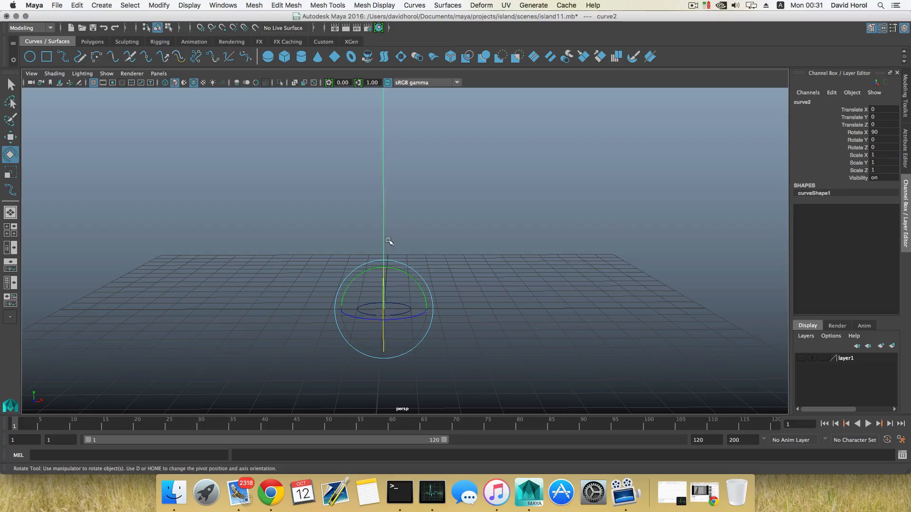
Select the circle as the profile and add the vertical curve to the selection last, as the path.
key("q")
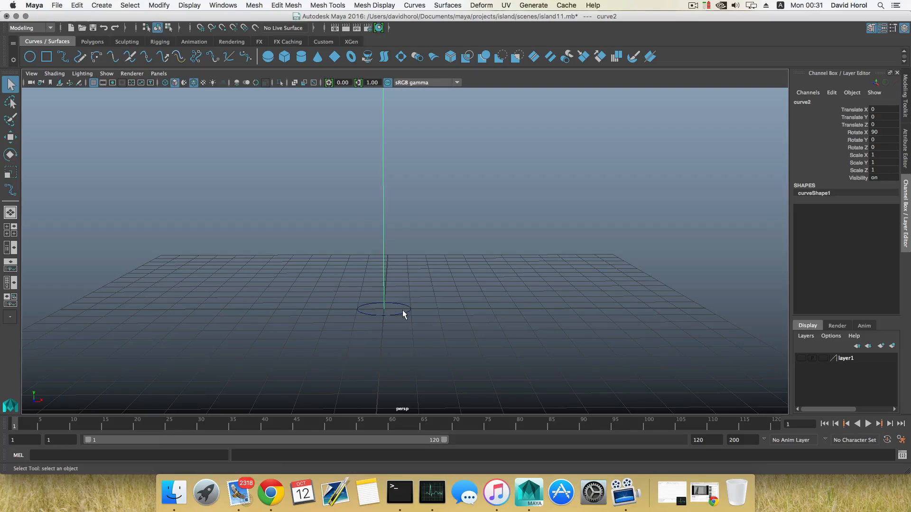
left_click(408, 316)
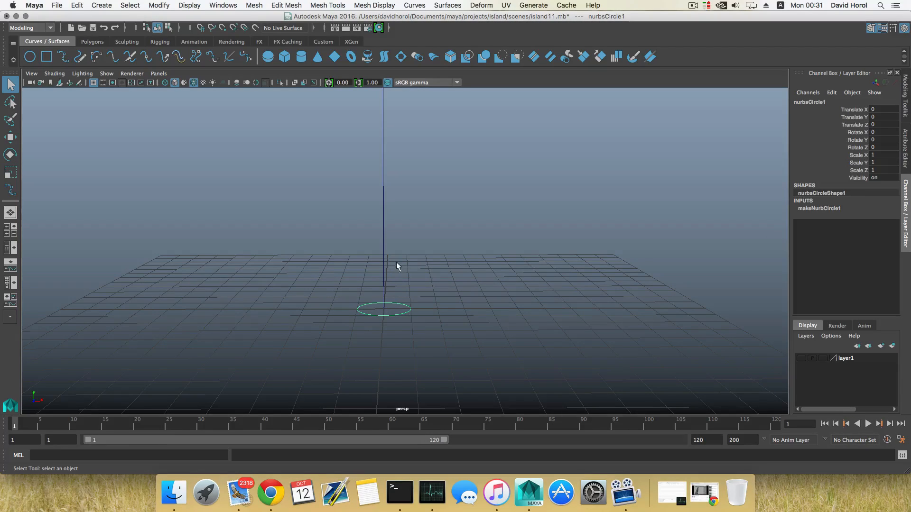
left_click(383, 239, "shift")
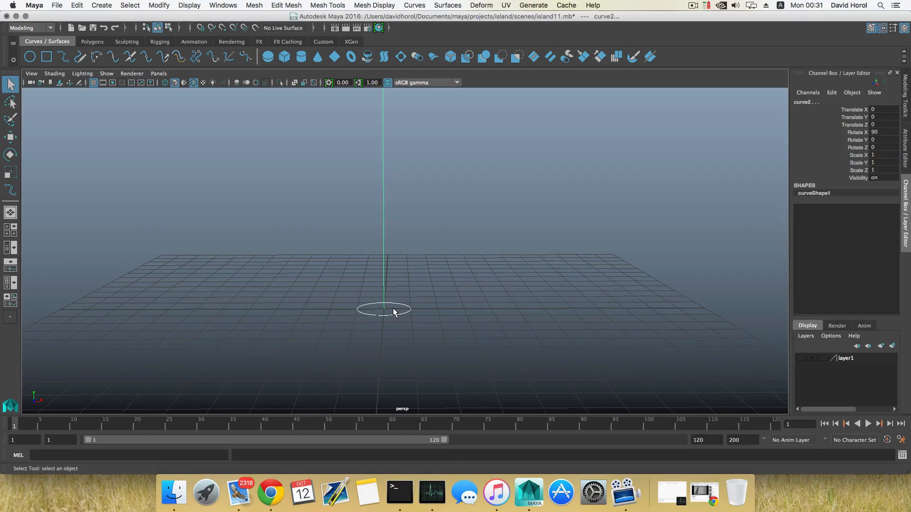
left_click_drag(399, 297, 385, 312, "alt")
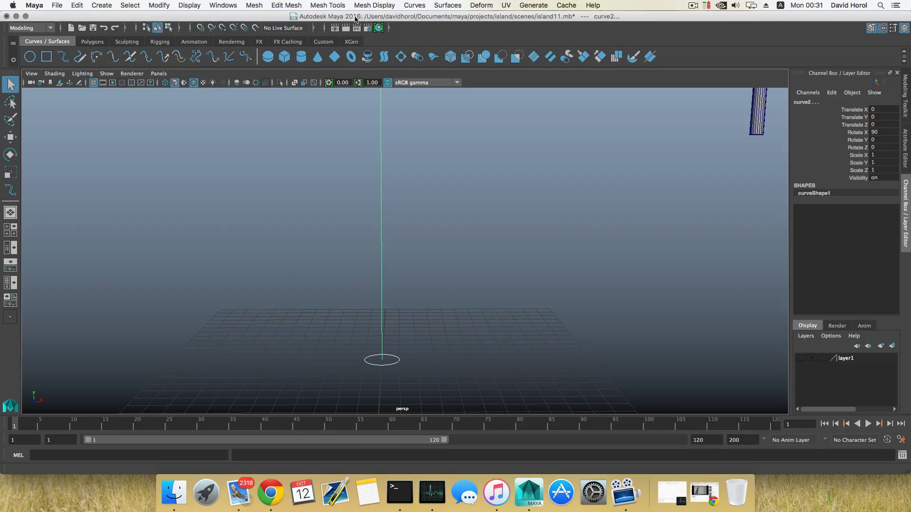
Try to extrude the circle along the vertical curve as a NURBS tube with the Extrude options reset to defaults.
left_click(454, 5)
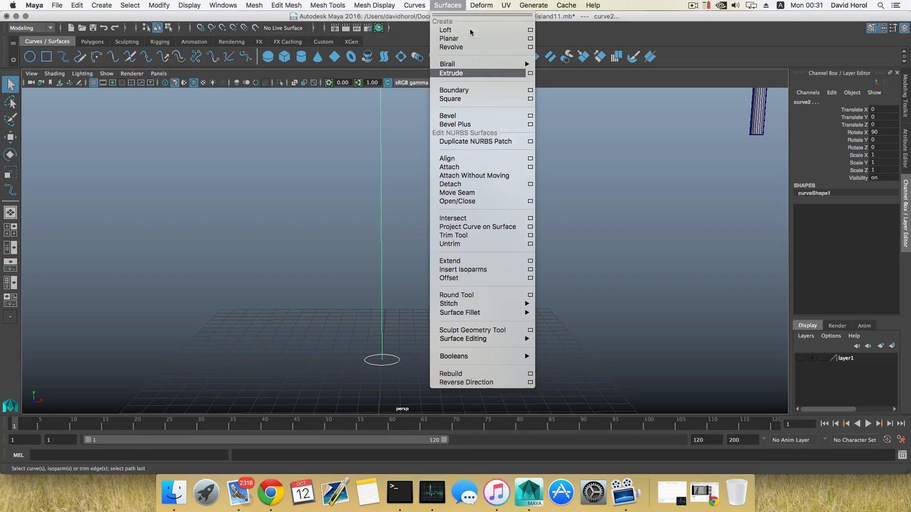
left_click(530, 74)
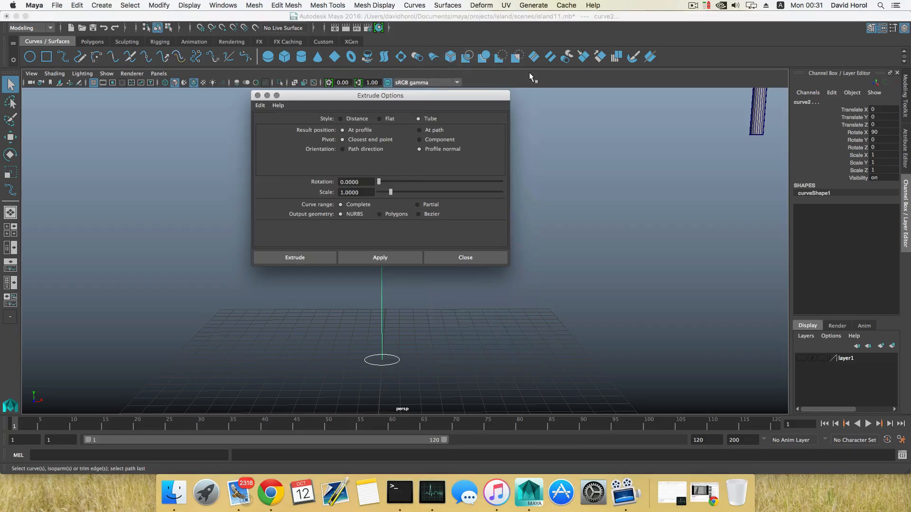
left_click_drag(384, 99, 459, 85)
left_click(337, 92)
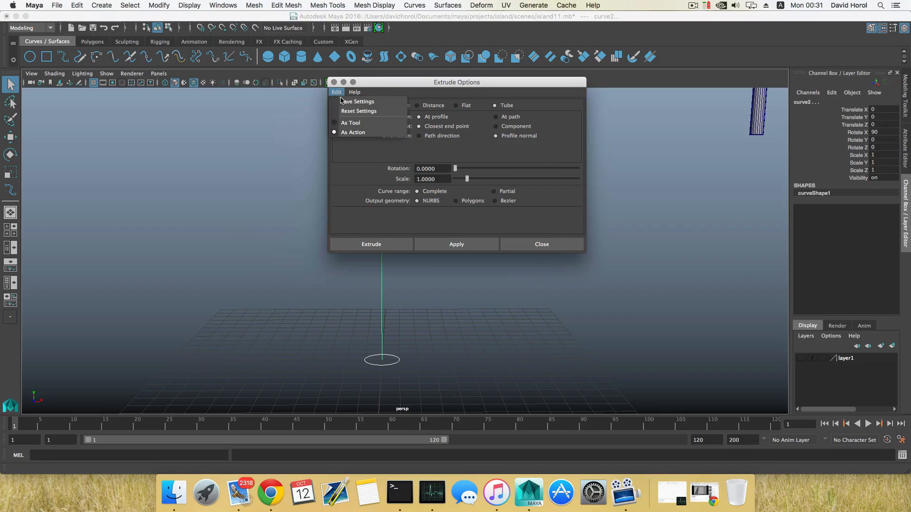
left_click(349, 108)
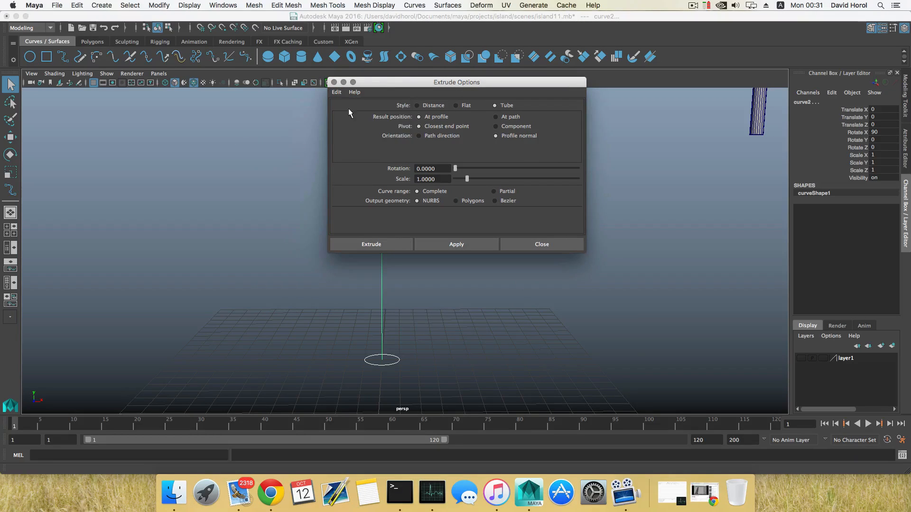
left_click(456, 243)
left_click(536, 245)
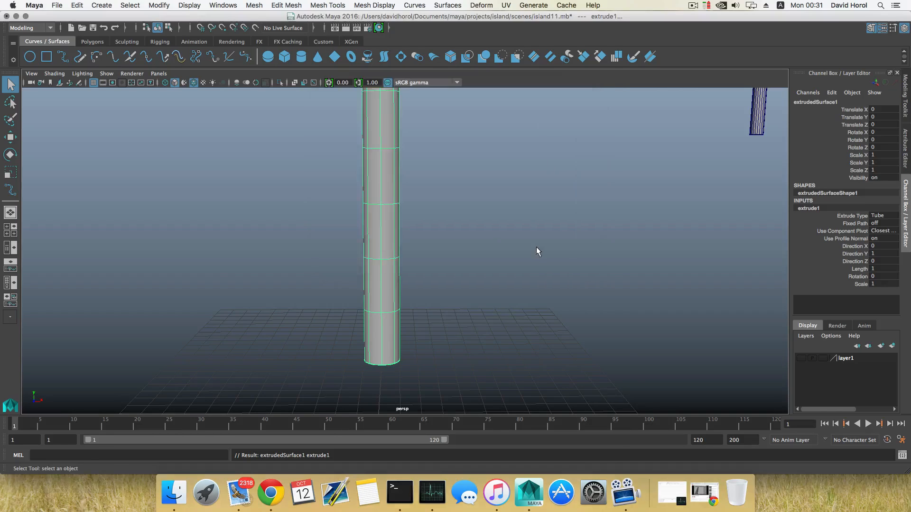
scroll(460, 237, "down", 5)
mouse_move(440, 202)
left_mouse_down("alt")
mouse_move(437, 244)
mouse_move(435, 216)
left_mouse_up("alt")
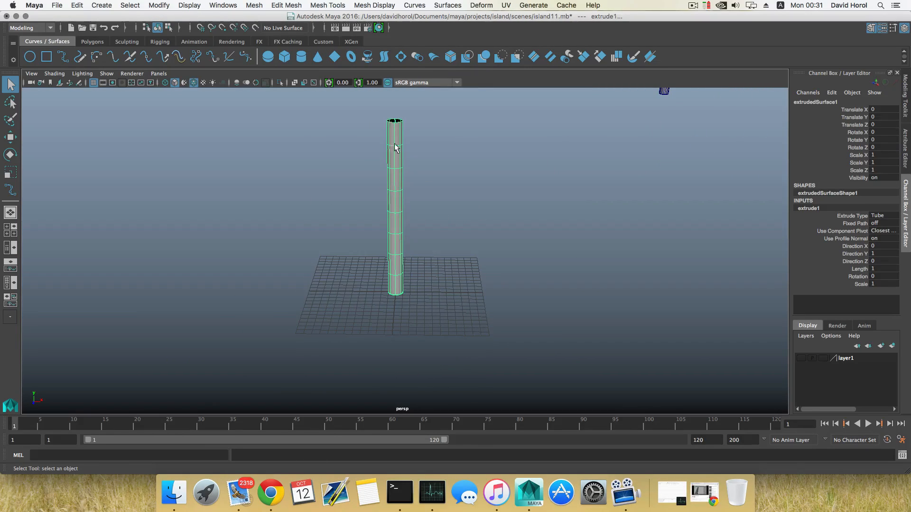
left_click_drag(404, 165, 414, 182, "alt")
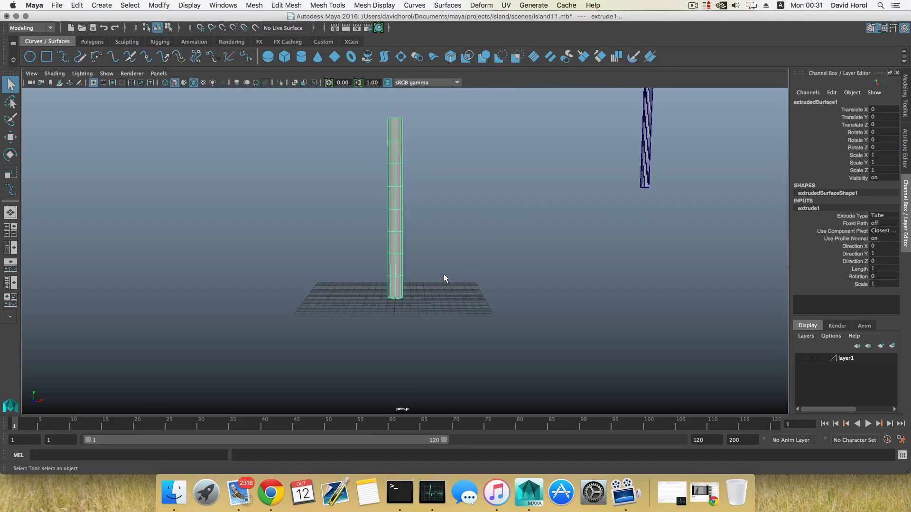
Undo the tube extrusion and frame the circle at the base of the curve.
key("ctrl+z")
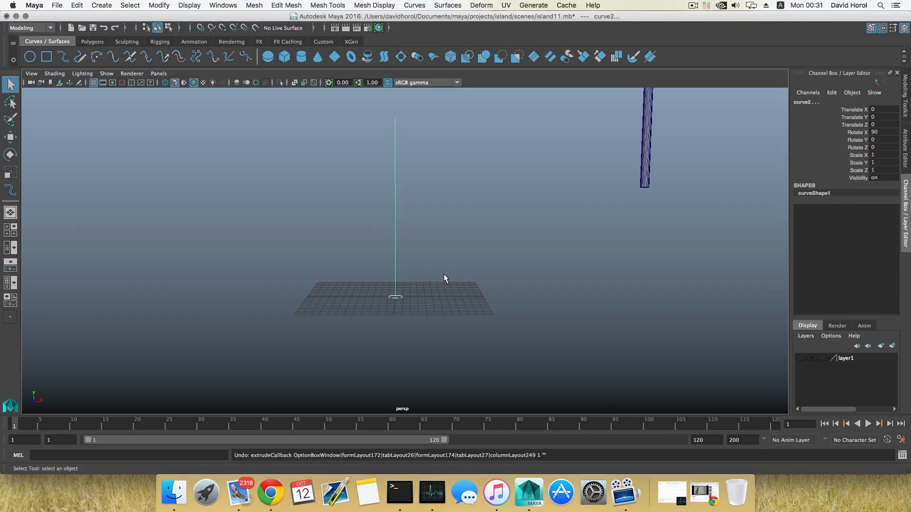
scroll(414, 255, "up", 5)
middle_click_drag(415, 258, 430, 200, "alt")
scroll(403, 277, "up", 4)
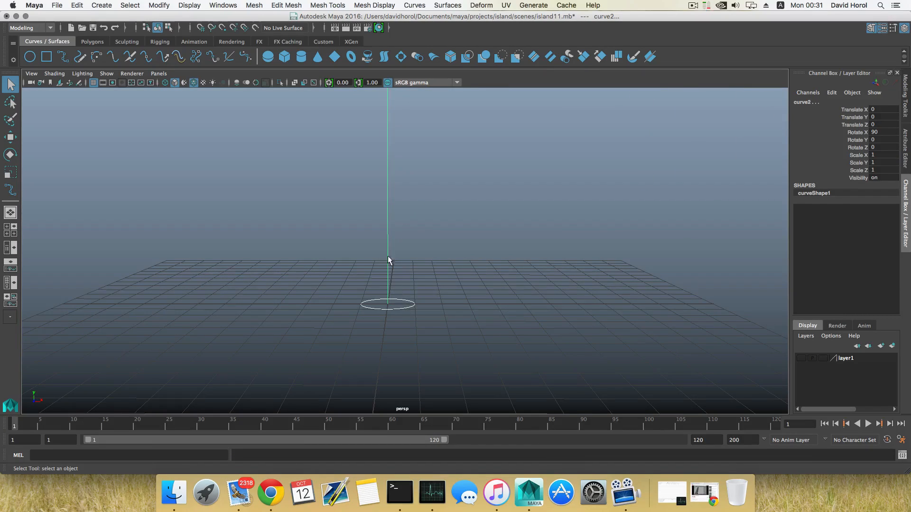
Try to extrude with the vertical curve selected first and the circle added last, and inspect the tube up to its upper end.
left_click(388, 237)
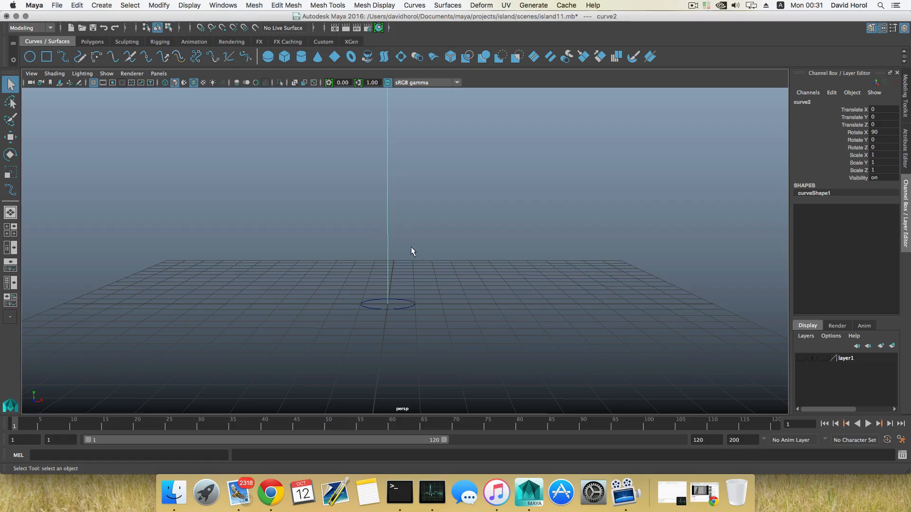
left_click(409, 304, "shift")
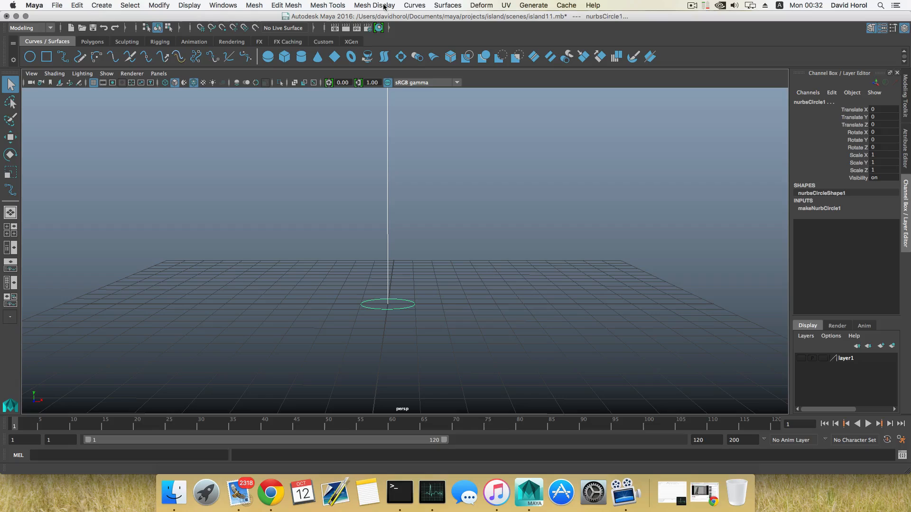
left_click(448, 6)
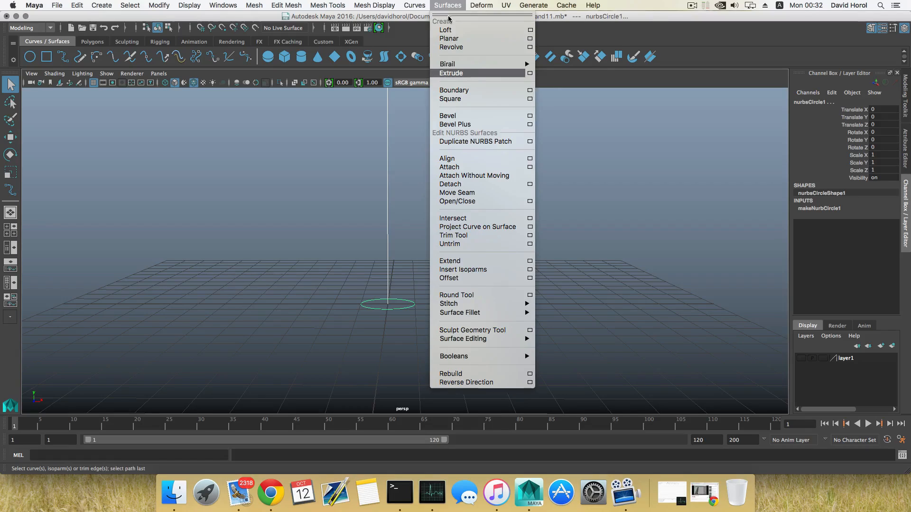
left_click(465, 73)
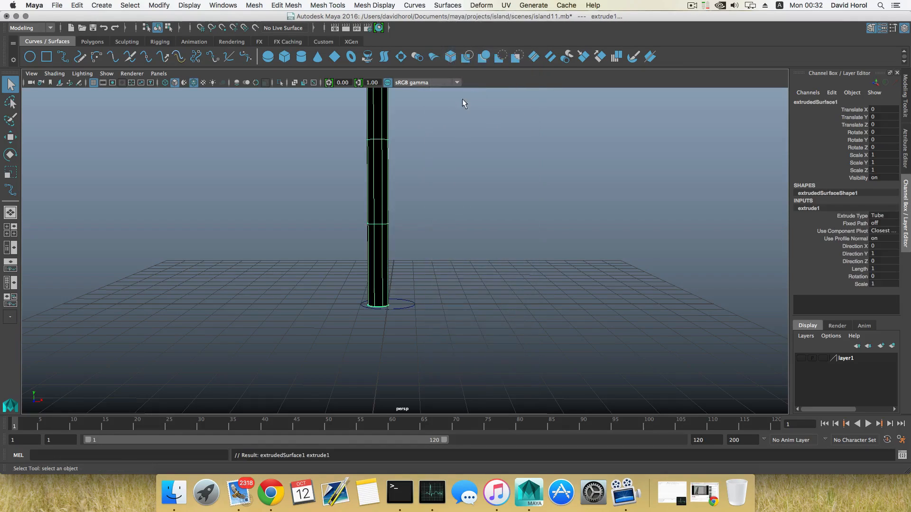
left_click_drag(444, 202, 413, 166, "alt")
right_click_drag(413, 167, 421, 278, "alt")
scroll(415, 258, "up", 5)
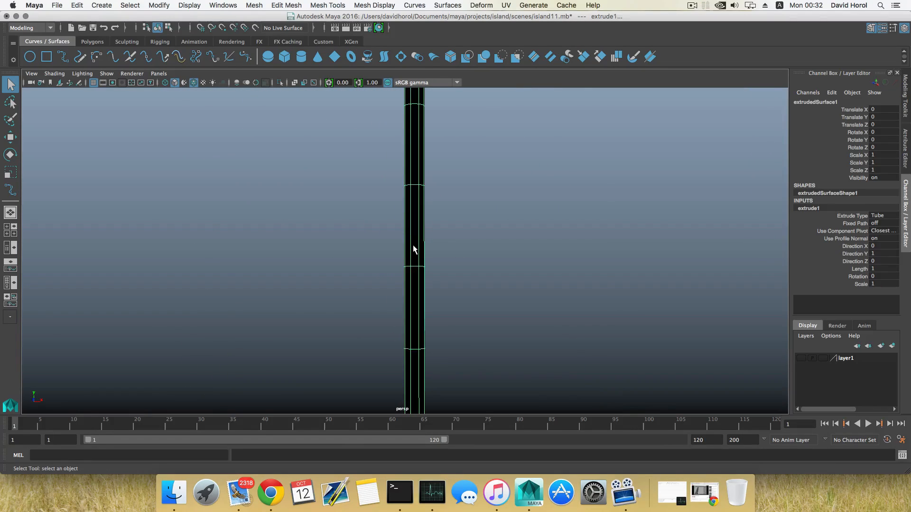
scroll(414, 238, "down", 3)
middle_click_drag(412, 220, 394, 251, "alt")
middle_click_drag(394, 103, 391, 223, "alt")
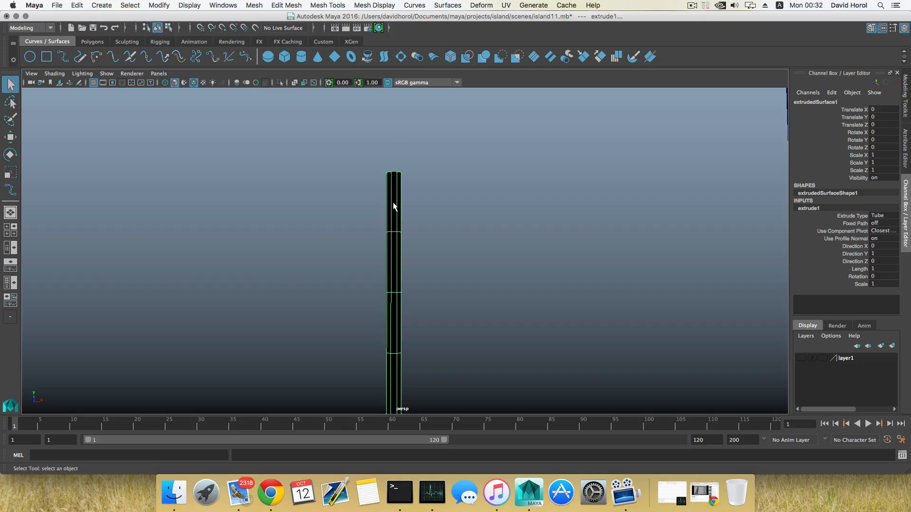
Try to reverse the normals of the extruded tube surface.
left_click(392, 202)
left_click(371, 6)
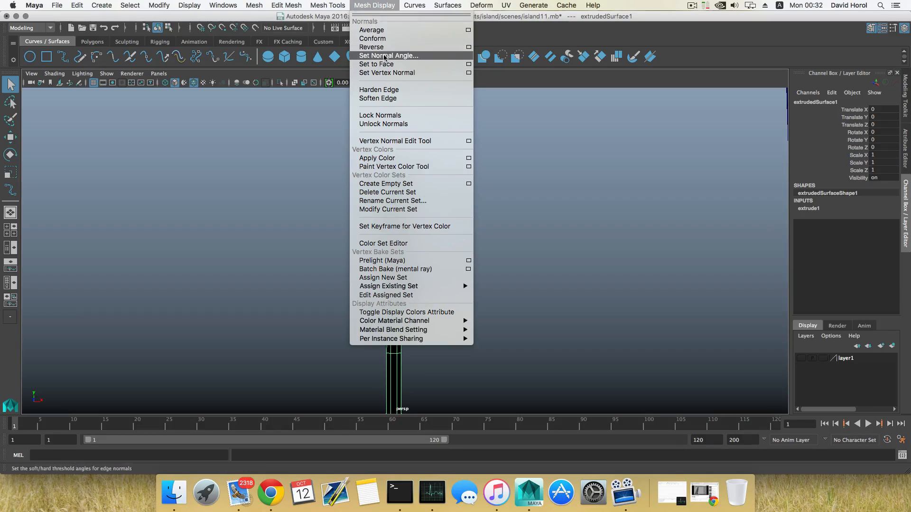
left_click(383, 47)
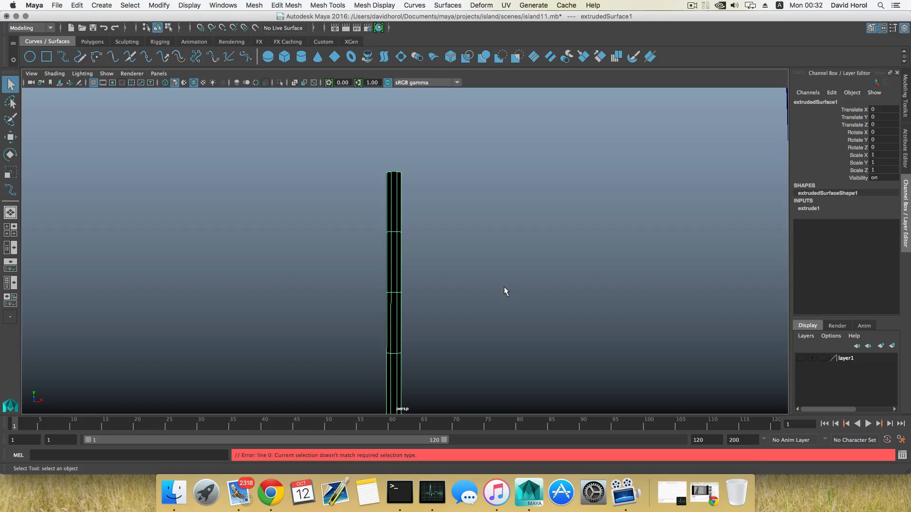
Undo the tube extrusion and frame the circle and the lower part of the curve.
key("ctrl+z")
key("ctrl+z")
scroll(477, 278, "down", 5)
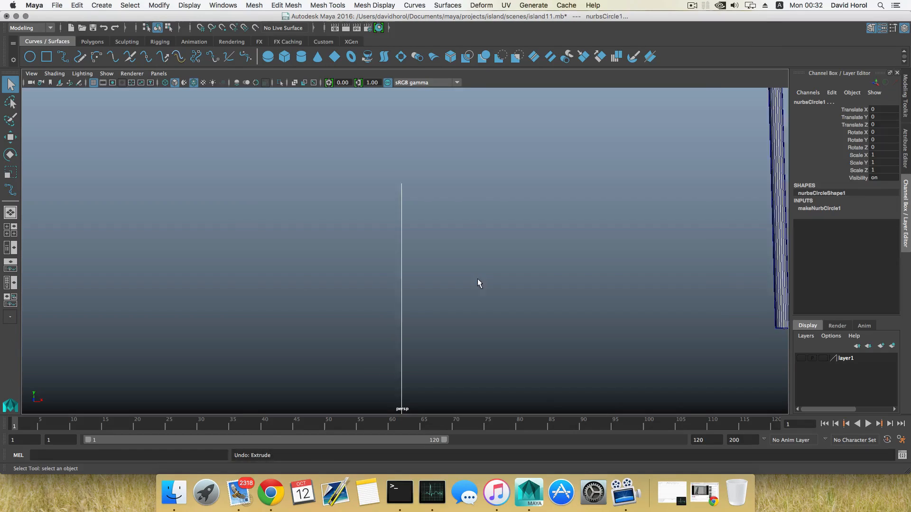
middle_click_drag(470, 287, 466, 283, "alt")
scroll(466, 284, "down", 2)
mouse_move(465, 283)
left_mouse_down("alt")
mouse_move(477, 244)
mouse_move(460, 293)
left_mouse_up("alt")
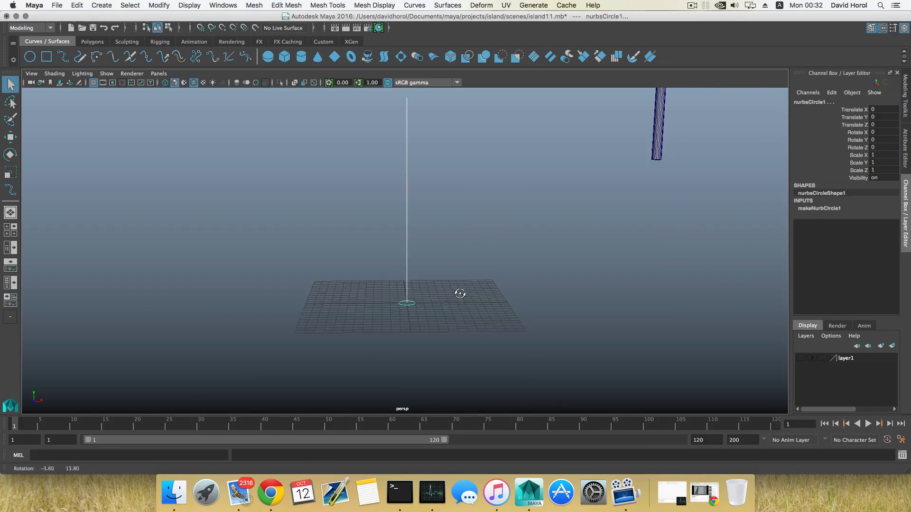
scroll(445, 290, "up", 8)
middle_click_drag(442, 292, 435, 272, "alt")
left_click_drag(436, 272, 465, 313, "alt")
middle_click_drag(465, 313, 448, 263, "alt")
left_click_drag(449, 262, 438, 307, "alt")
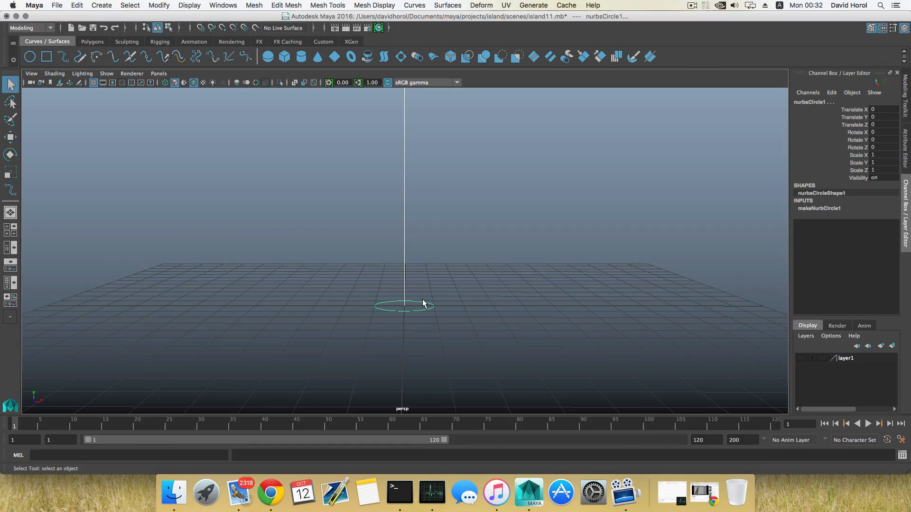
Extrude the circle along the vertical curve as a NURBS tube, selecting the circle first and the curve last as the path.
left_click(428, 309)
left_click(404, 252)
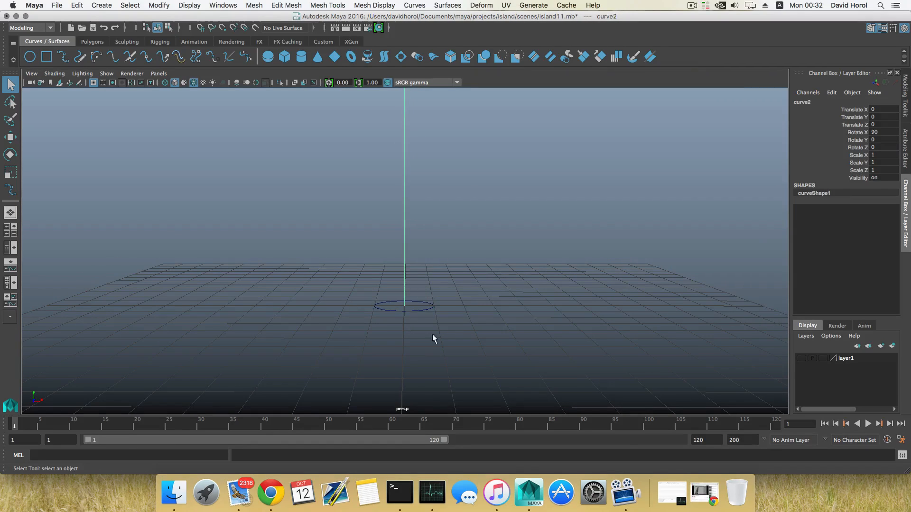
left_click(419, 309)
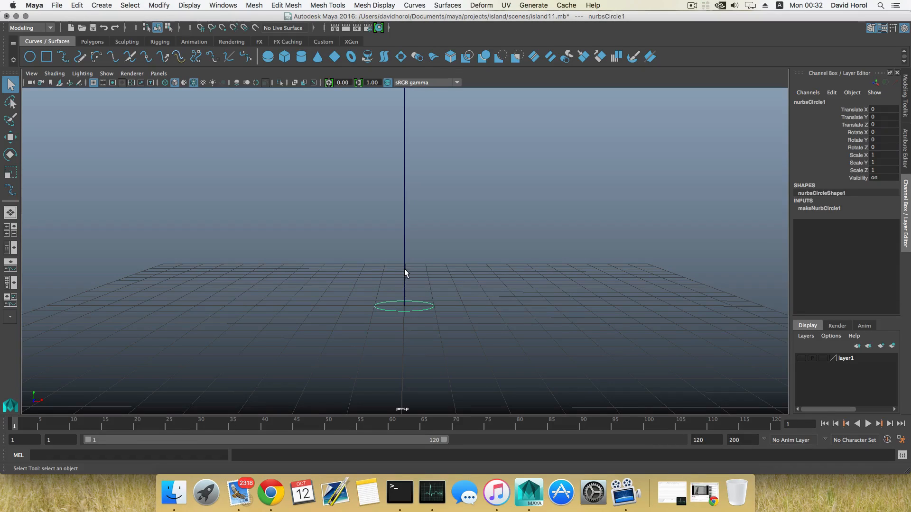
left_click(404, 268, "shift")
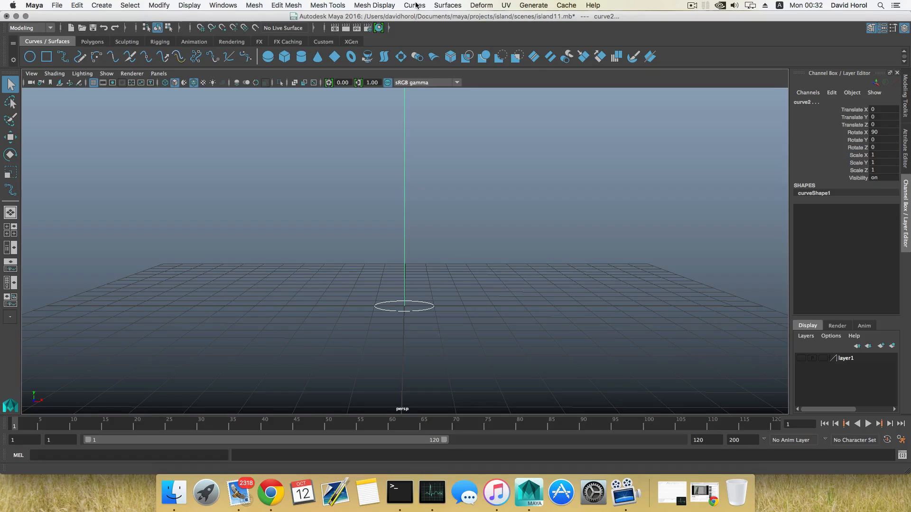
left_click(446, 6)
left_click(465, 75)
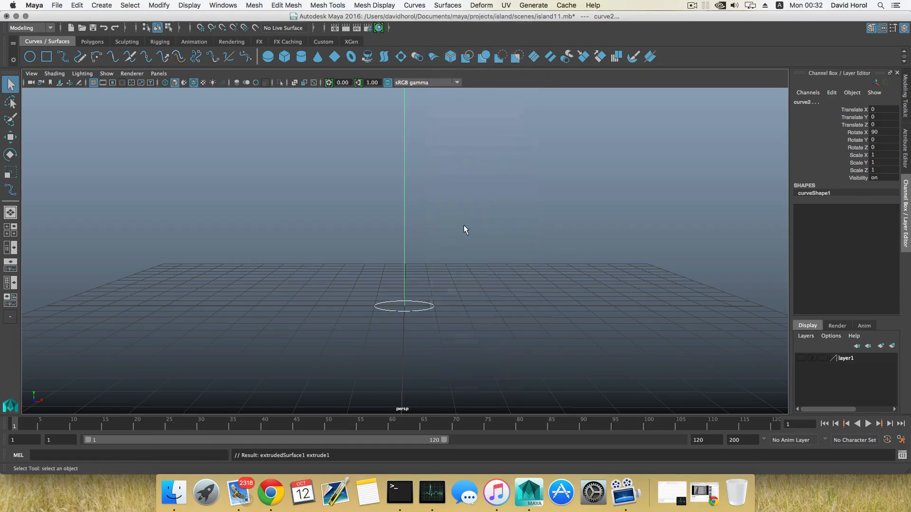
scroll(463, 237, "down", 3)
middle_click_drag(463, 237, 442, 254, "alt")
scroll(442, 260, "down", 2)
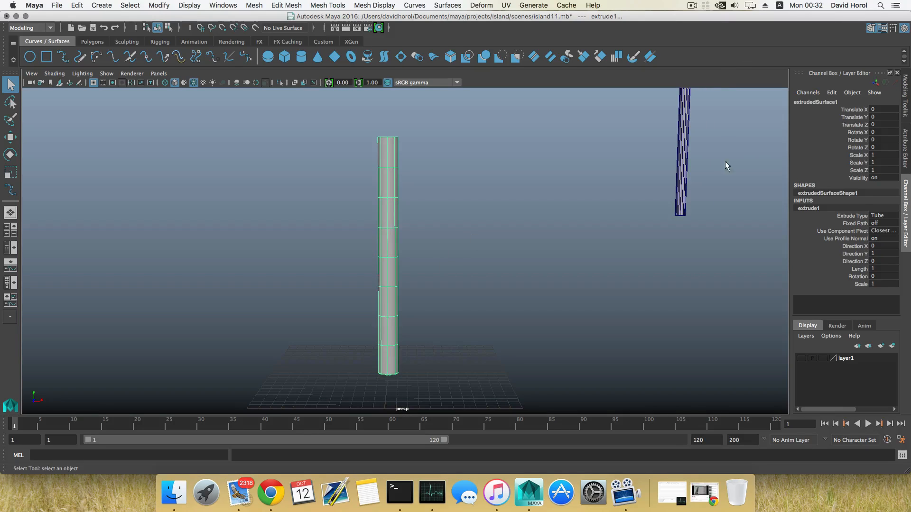
Set the extrusion's Use Component Pivot to Component Pivot and turn Use Profile Normal off.
left_click(904, 28)
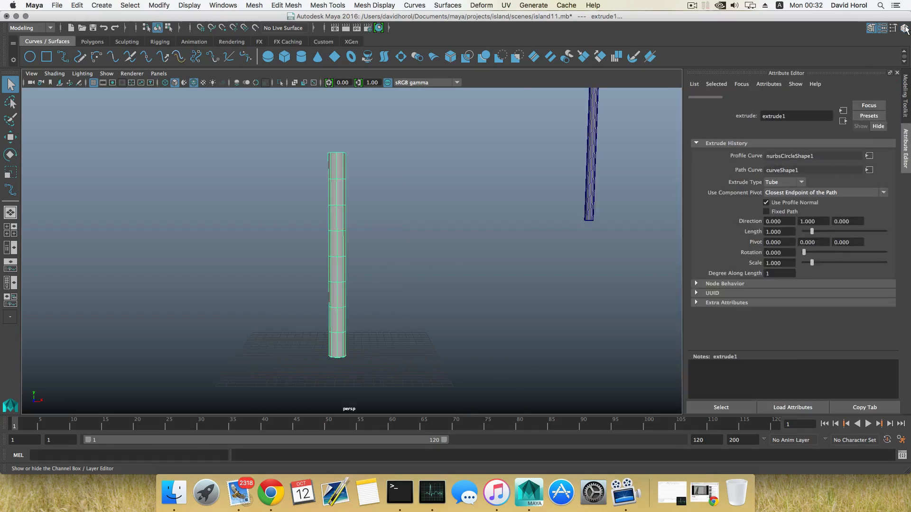
left_click(905, 28)
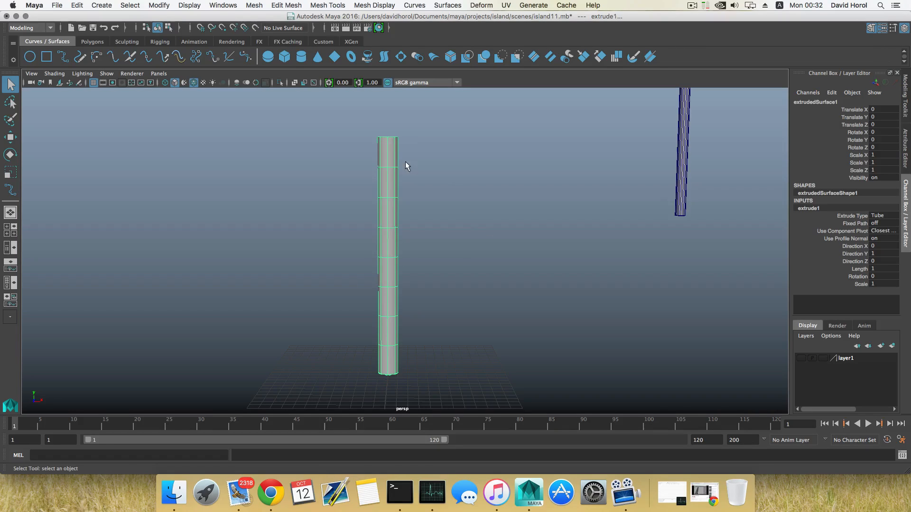
left_click(878, 231)
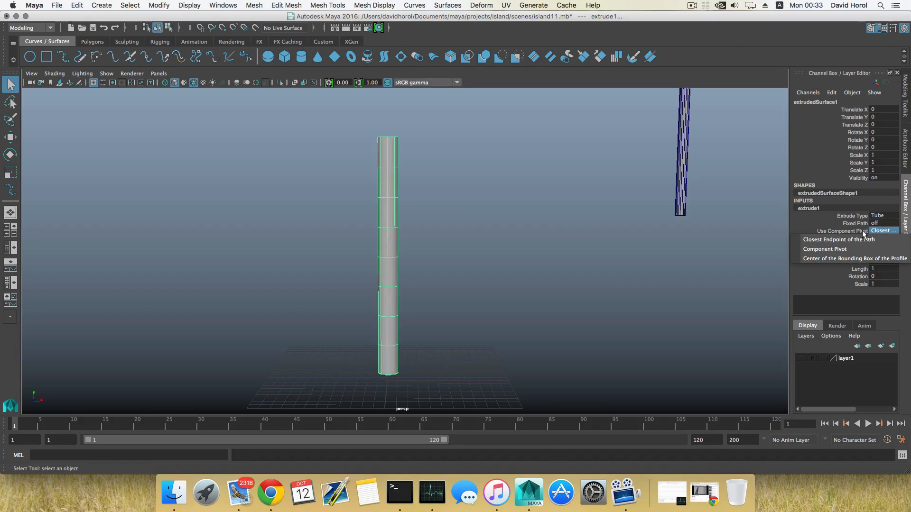
left_click(839, 249)
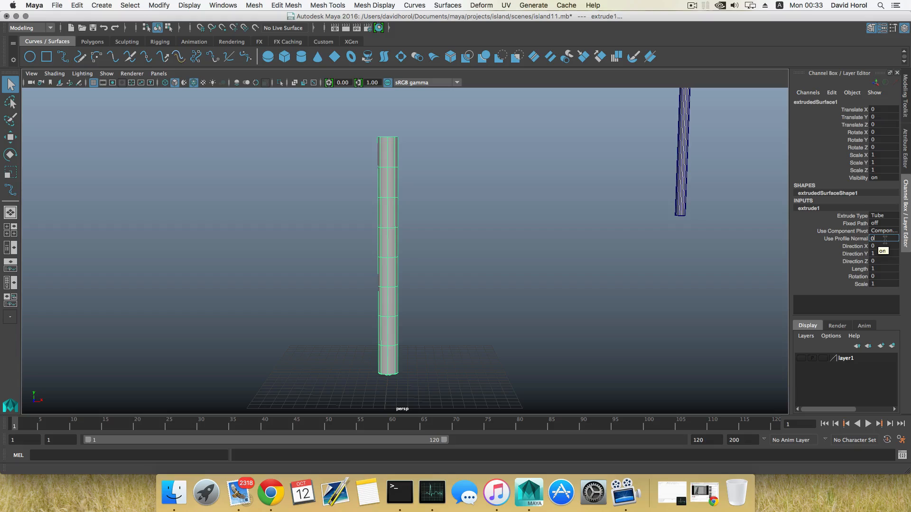
key("Return")
Set the extrusion's Rotation to 360 and view the twisted tube from below.
double_click(878, 268)
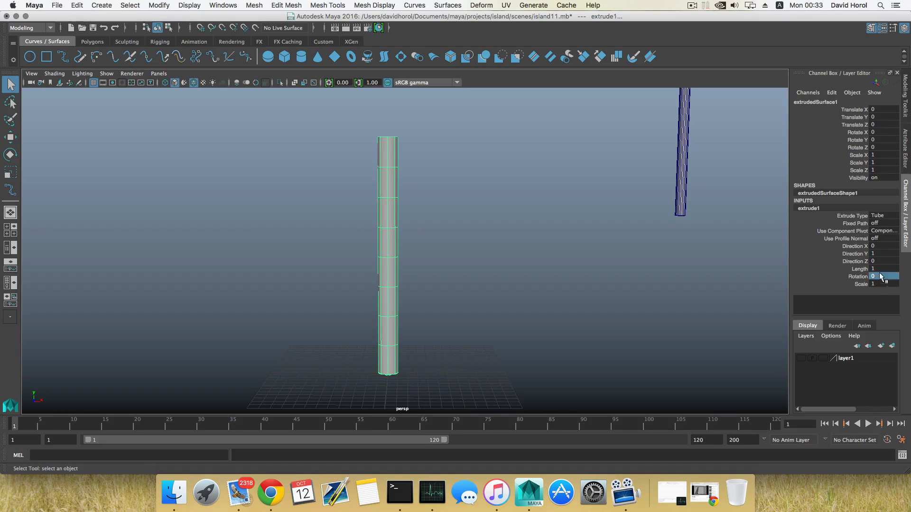
double_click(880, 276)
key("Return")
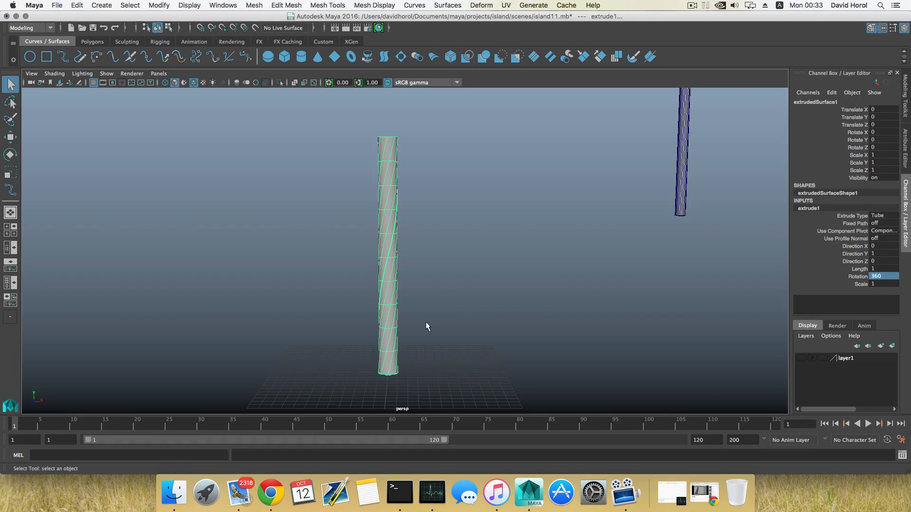
left_click_drag(426, 322, 476, 300, "alt")
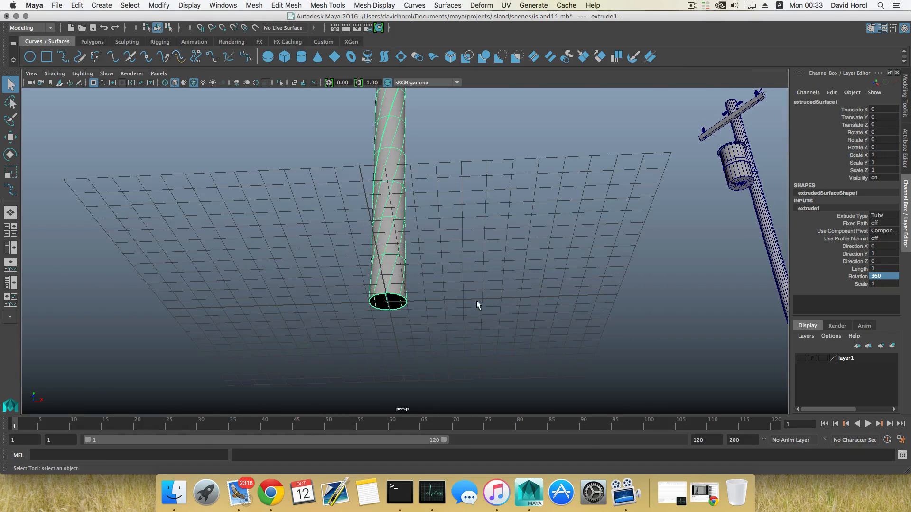
Select the profile circle at the tube's lower end and expand its extrude1 output attributes.
left_click(467, 239)
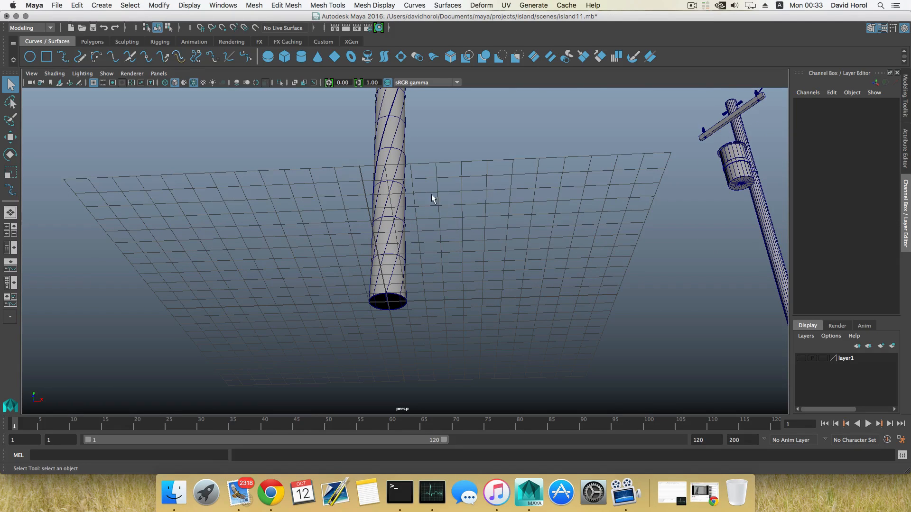
scroll(389, 303, "up", 5)
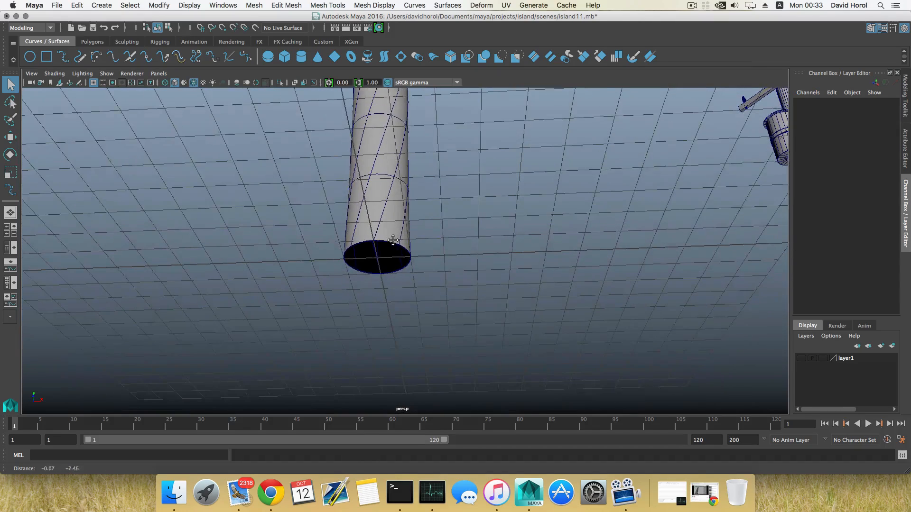
left_click(400, 281)
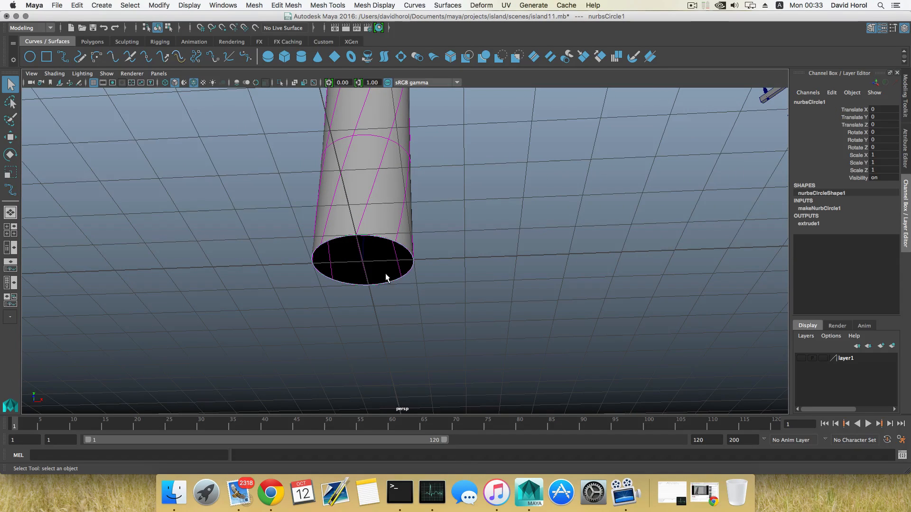
scroll(392, 227, "down", 2)
left_click_drag(389, 150, 388, 278, "alt")
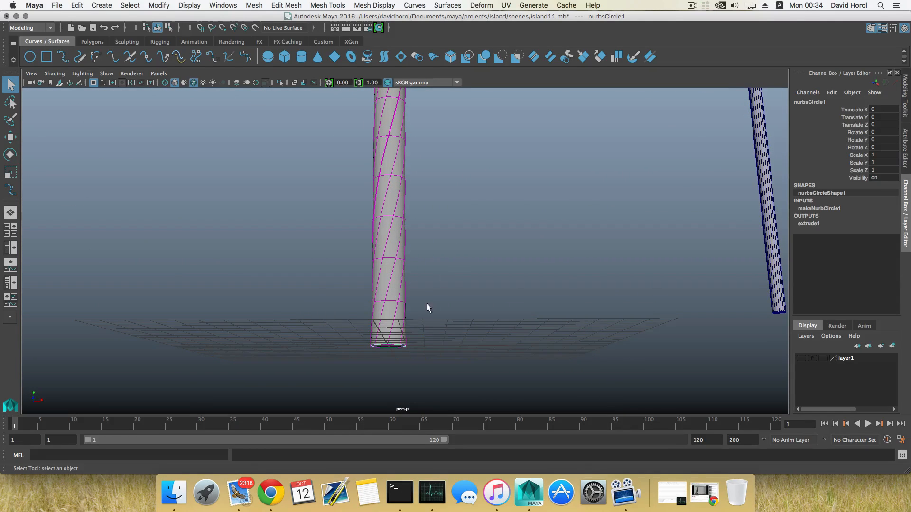
left_click_drag(426, 304, 416, 274, "alt")
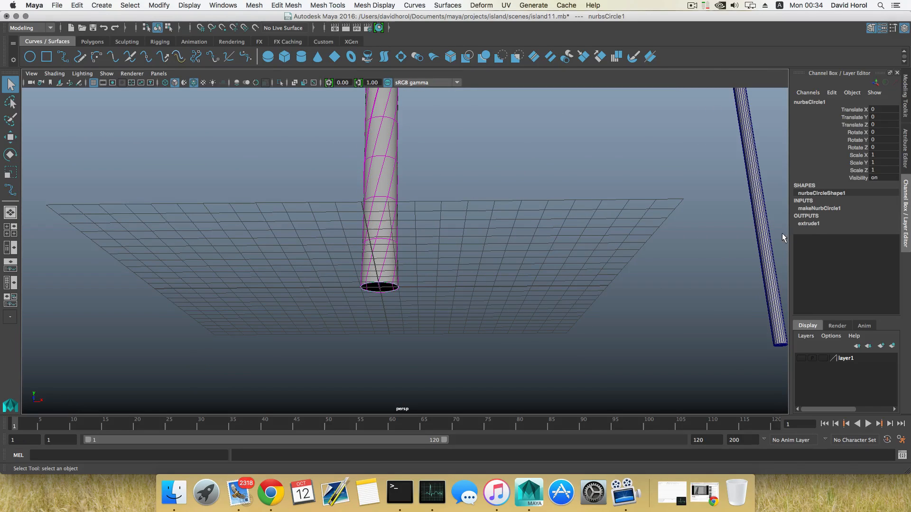
left_click(810, 224)
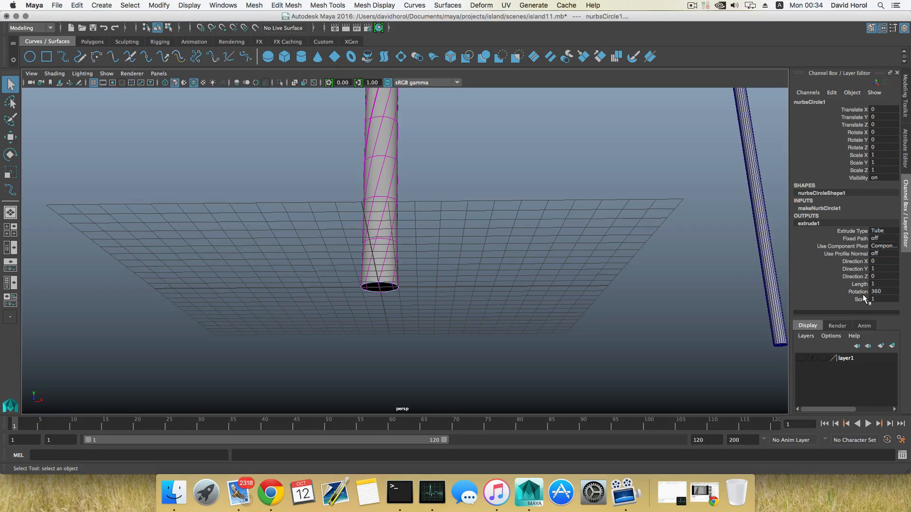
Move the profile circle along X with grid snapping to Translate X 3, off the path curve.
key("w")
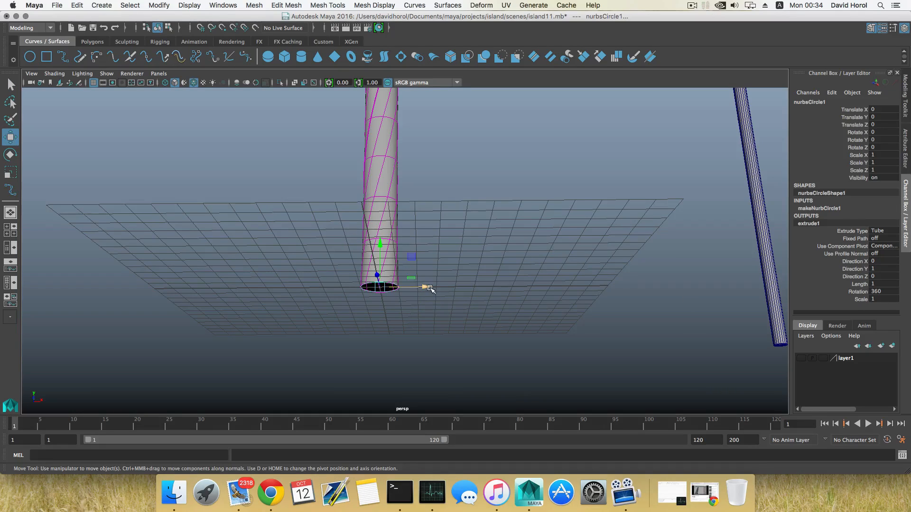
left_click_drag(425, 288, 477, 287)
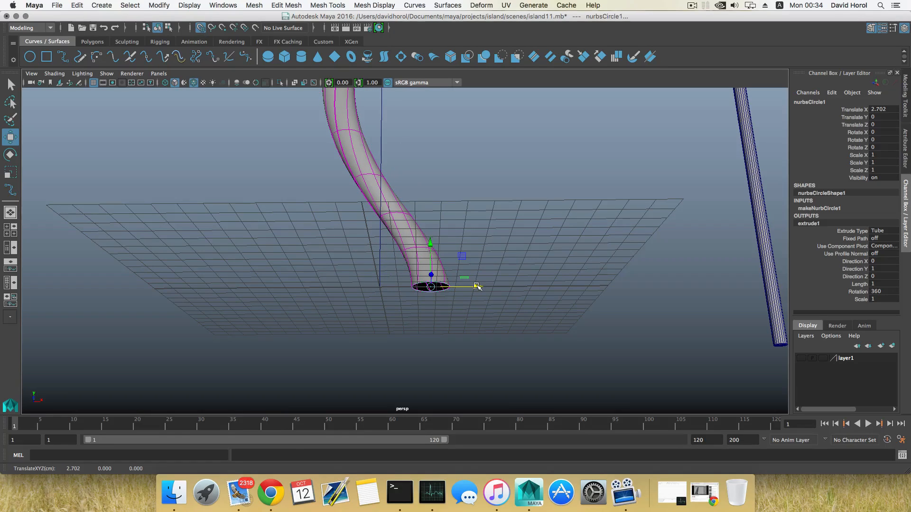
key("ctrl+z")
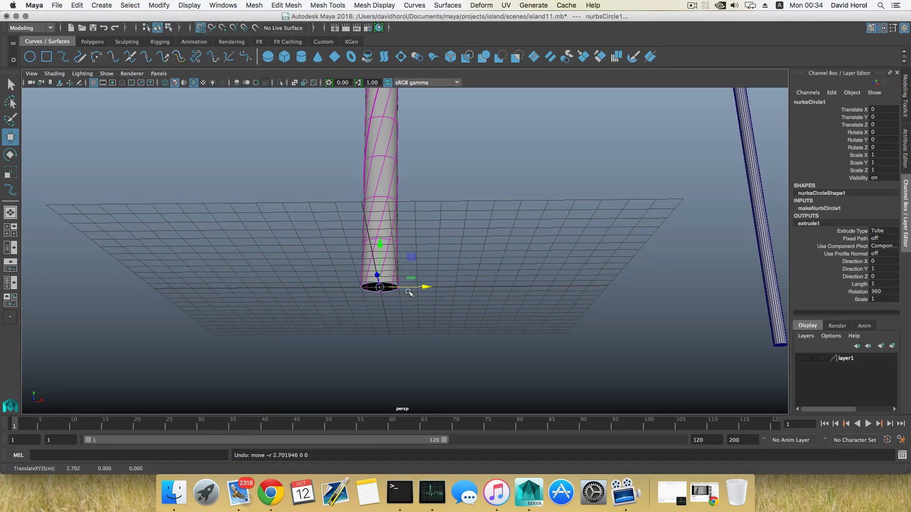
left_click_drag(425, 287, 407, 311)
Set the extrusion's Rotation to 10000 to wind the tube into a tight coil around the vertical curve.
right_click_drag(406, 316, 494, 329, "alt")
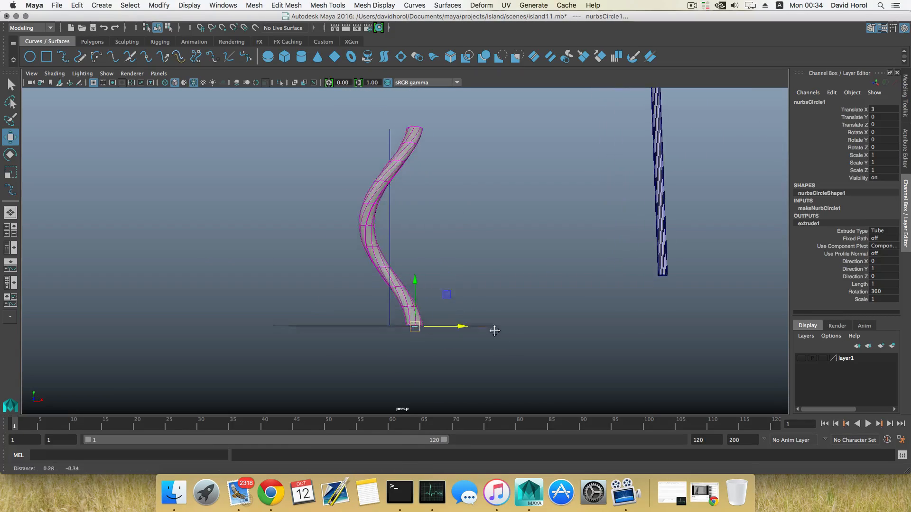
middle_click_drag(494, 330, 492, 318, "alt")
double_click(879, 292)
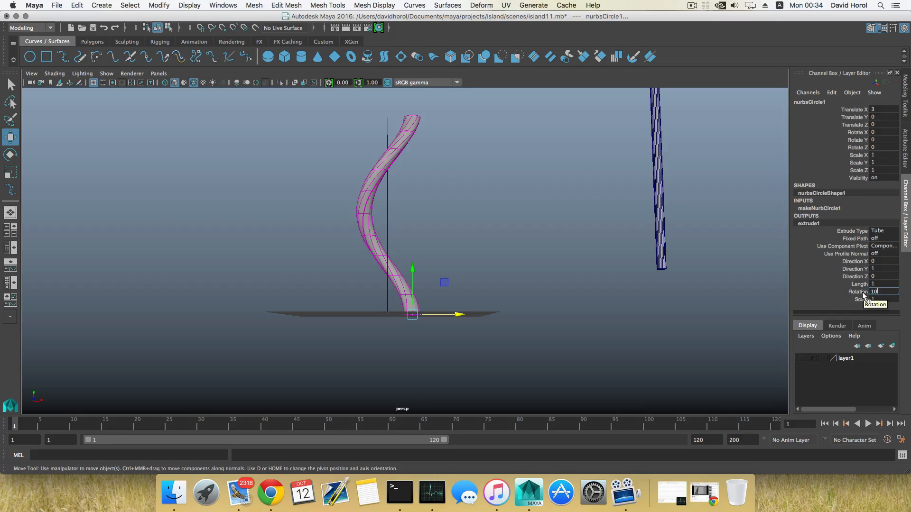
key("Return")
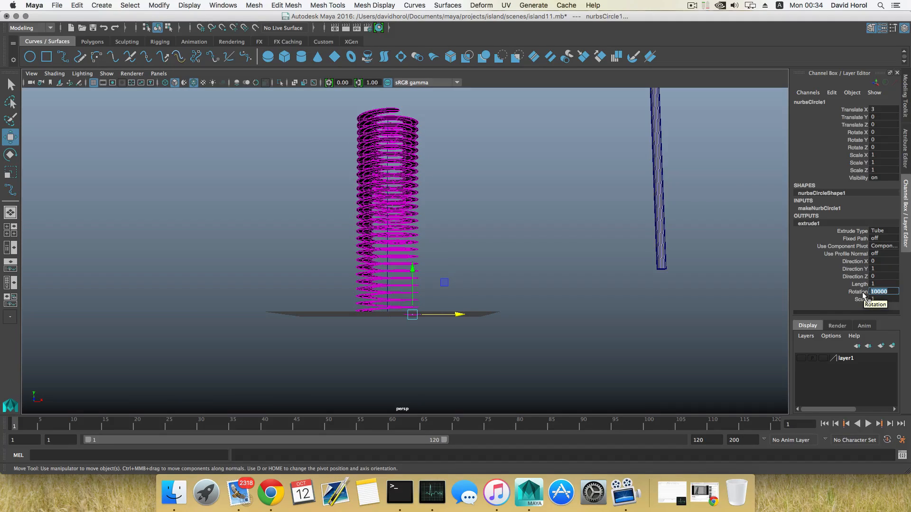
Rotate the profile circle to Rotate X -90 so the coil becomes a full round tube.
left_click_drag(518, 289, 399, 298, "alt")
scroll(410, 285, "up", 8)
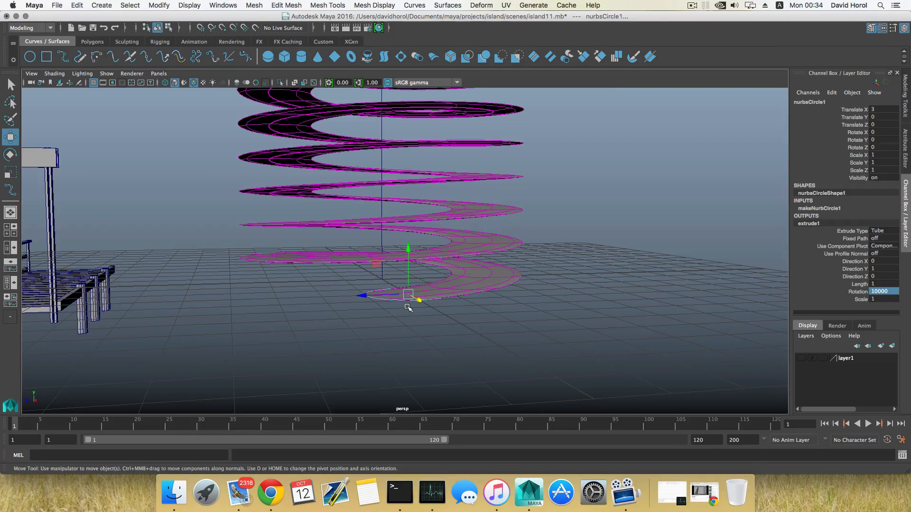
key("e")
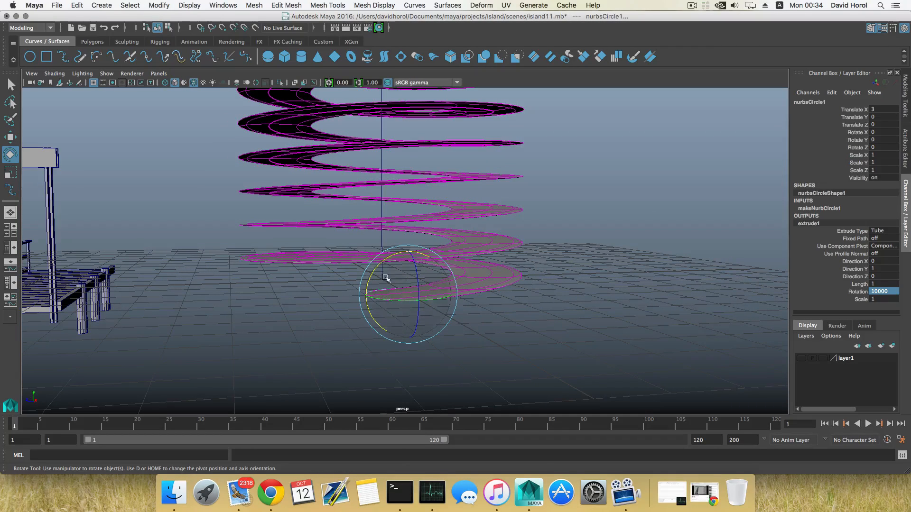
mouse_move(377, 267)
left_mouse_down()
mouse_move(405, 253)
mouse_move(436, 255)
left_mouse_up()
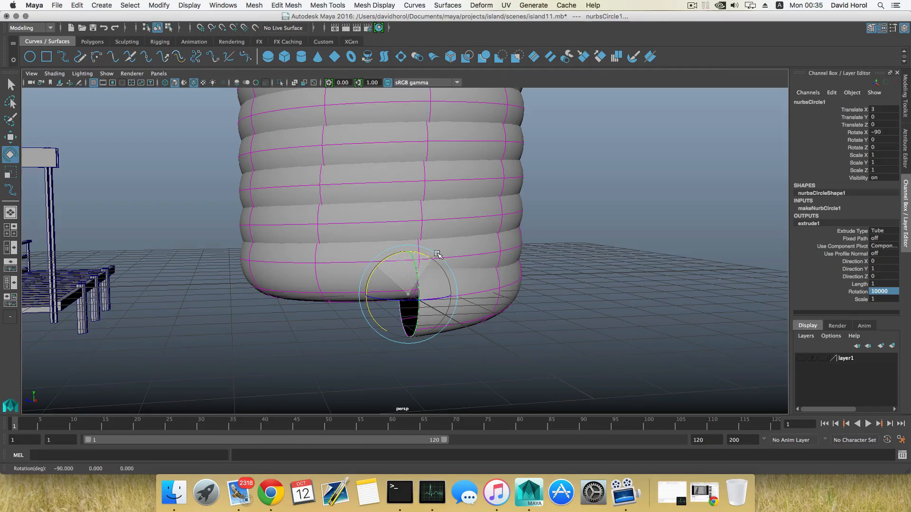
mouse_move(427, 299)
left_mouse_down("alt")
mouse_move(490, 299)
mouse_move(433, 299)
mouse_move(416, 311)
left_mouse_up("alt")
scroll(480, 309, "down", 10)
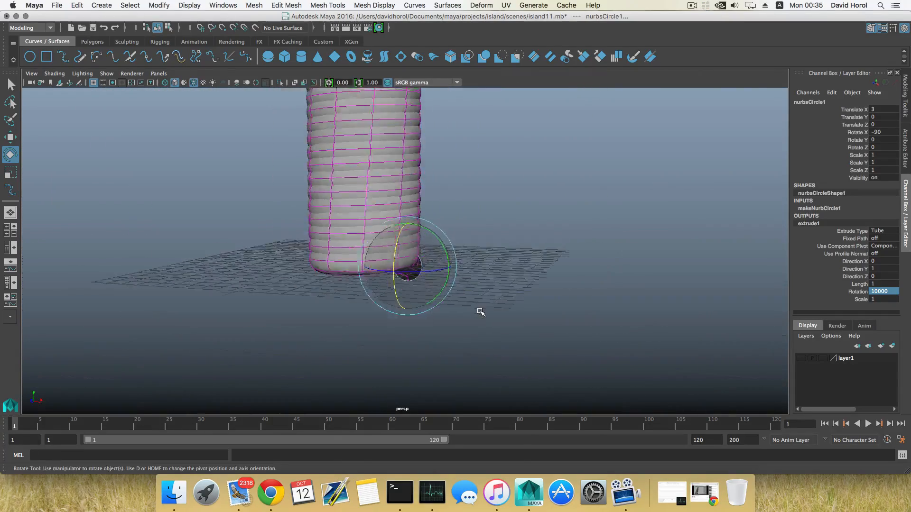
Move the profile circle toward the path curve to Translate X 1.318 and scale it uniformly to 0.372.
scroll(461, 345, "up", 6)
middle_click_drag(460, 345, 450, 210, "alt")
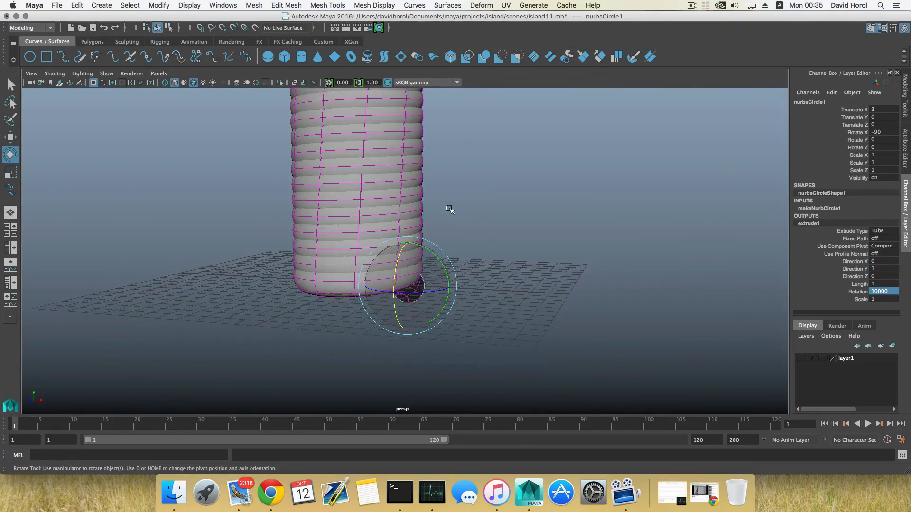
scroll(446, 285, "up", 5)
key("w")
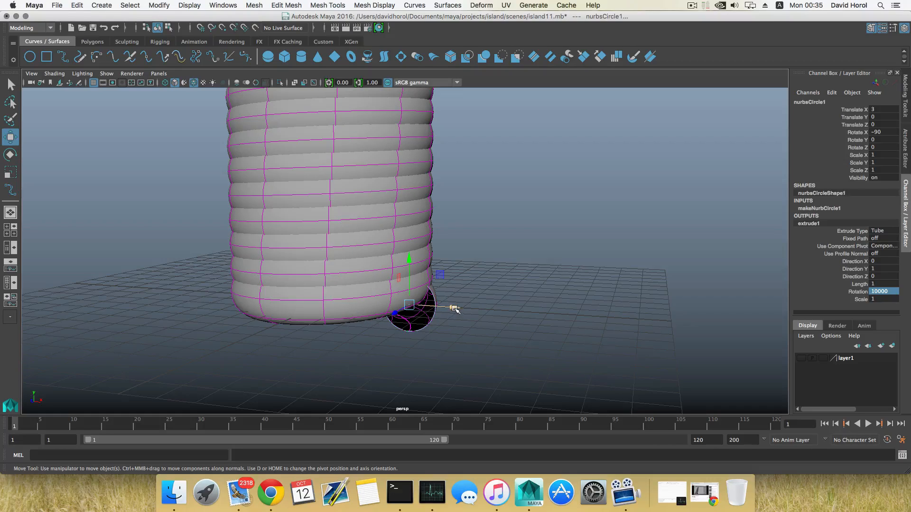
left_click_drag(455, 309, 391, 282)
key("r")
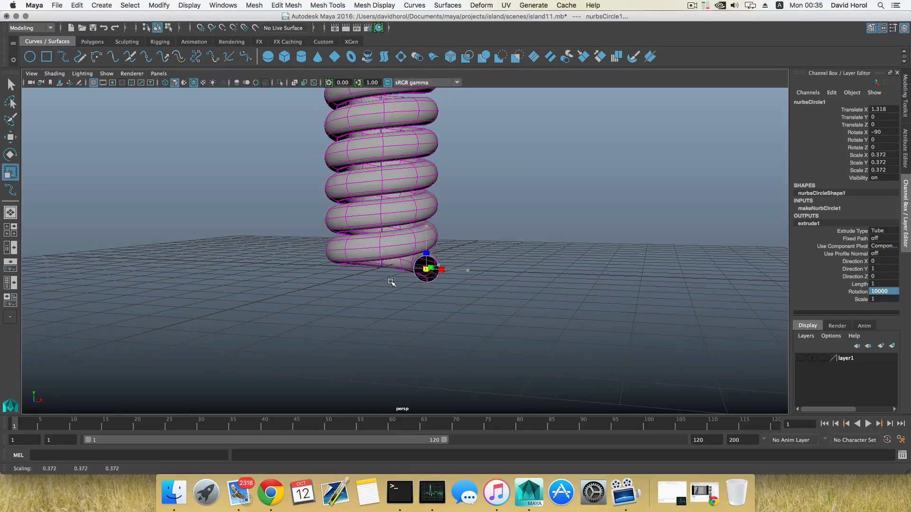
scroll(392, 283, "down", 10)
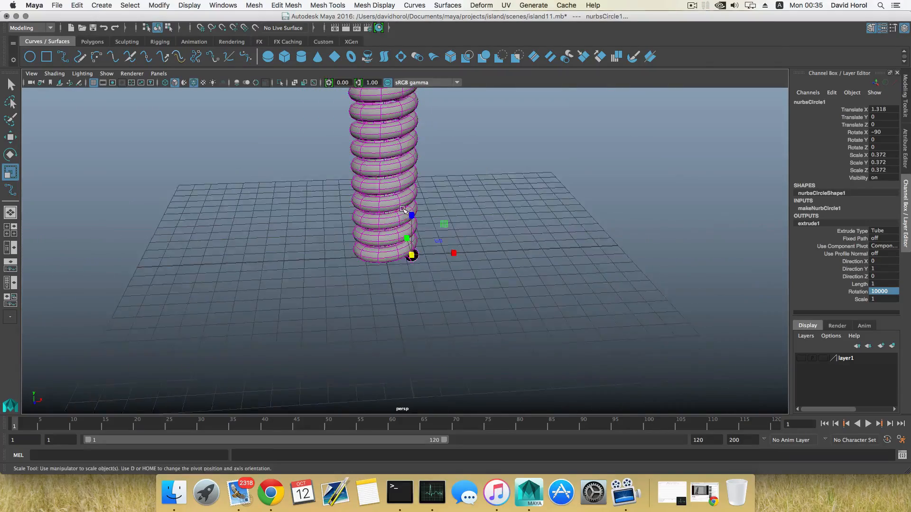
Examine the coil's lower windings and its open round end from the front.
mouse_move(405, 316)
left_mouse_down("alt")
mouse_move(407, 358)
mouse_move(397, 314)
left_mouse_up("alt")
middle_click_drag(396, 314, 387, 187, "alt")
right_click_drag(387, 187, 546, 329, "alt")
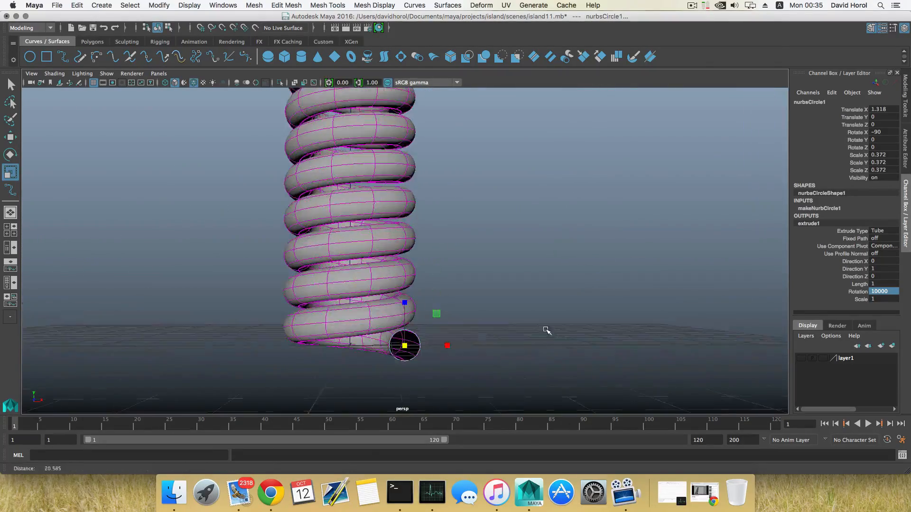
left_click_drag(400, 306, 393, 271, "alt")
right_click_drag(392, 272, 582, 346, "alt")
left_click_drag(460, 287, 457, 306, "alt")
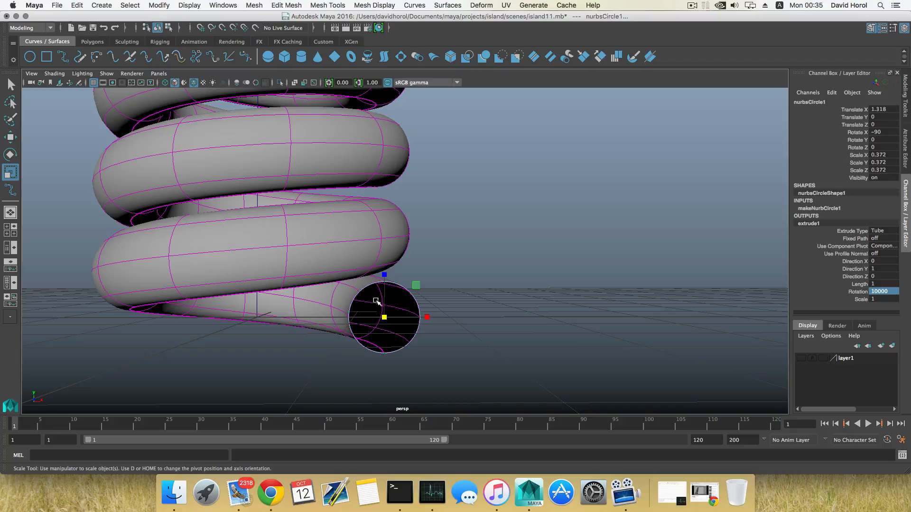
Examine the handset inside the booth, including its underside where the cord attaches.
scroll(393, 300, "down", 10)
scroll(394, 301, "down", 5)
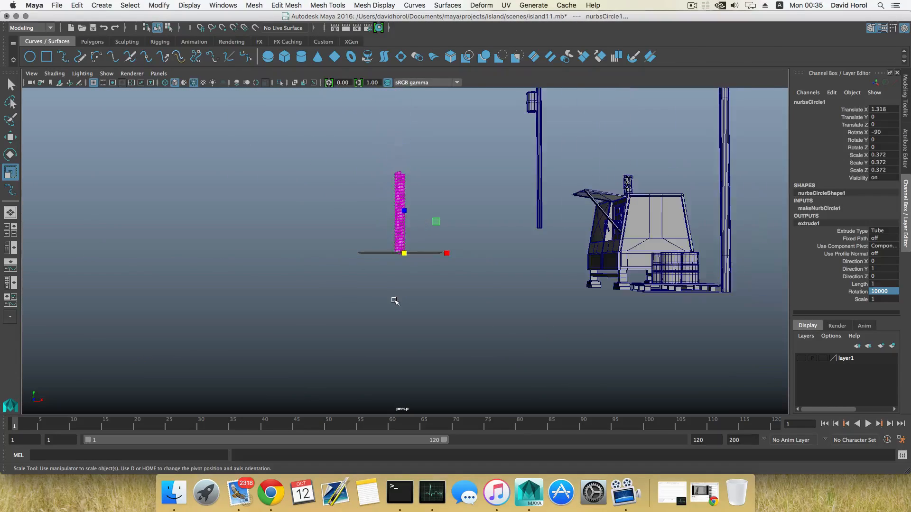
mouse_move(393, 298)
left_mouse_down("alt")
mouse_move(342, 315)
mouse_move(413, 285)
mouse_move(489, 304)
mouse_move(403, 295)
left_mouse_up("alt")
scroll(489, 304, "up", 10)
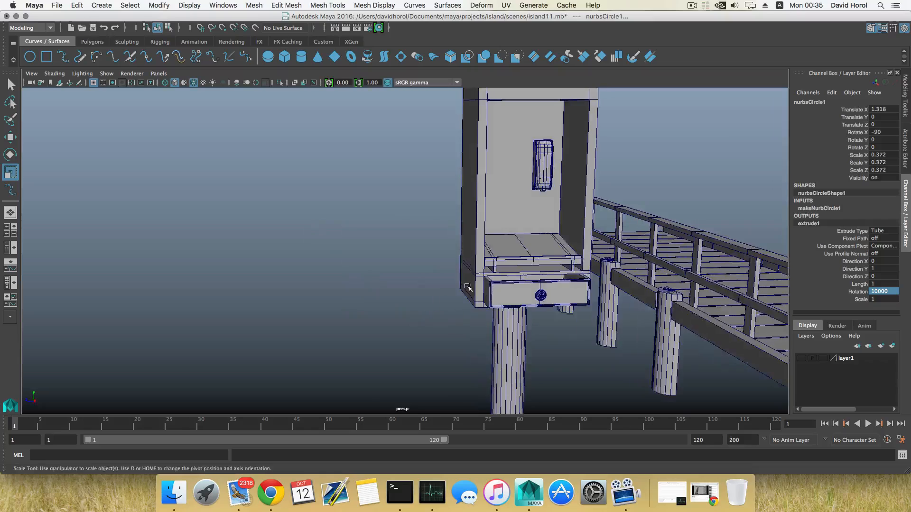
middle_click_drag(489, 271, 368, 298, "alt")
scroll(368, 298, "up", 5)
left_click_drag(368, 298, 384, 272, "alt")
scroll(385, 273, "up", 7)
middle_click_drag(384, 272, 381, 320, "alt")
left_click_drag(381, 320, 414, 183, "alt")
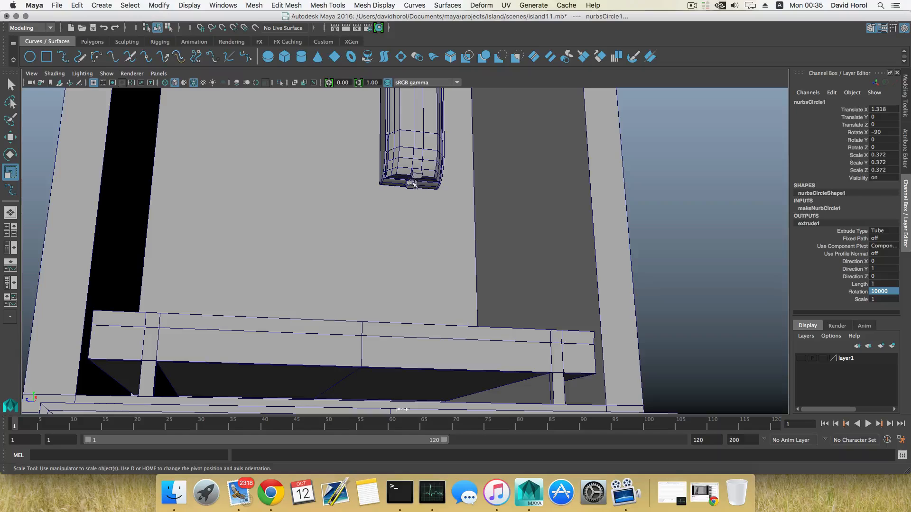
scroll(474, 289, "down", 10)
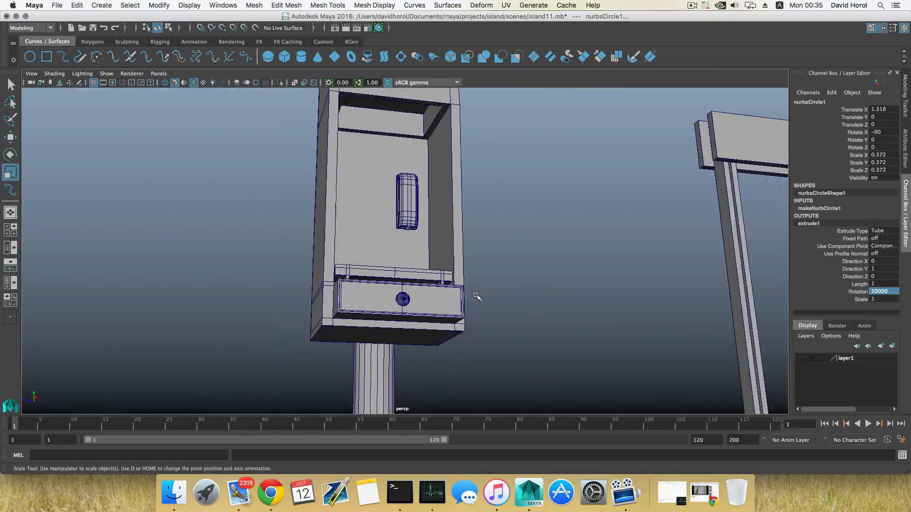
scroll(444, 267, "up", 9)
scroll(444, 268, "down", 2)
scroll(470, 259, "down", 8)
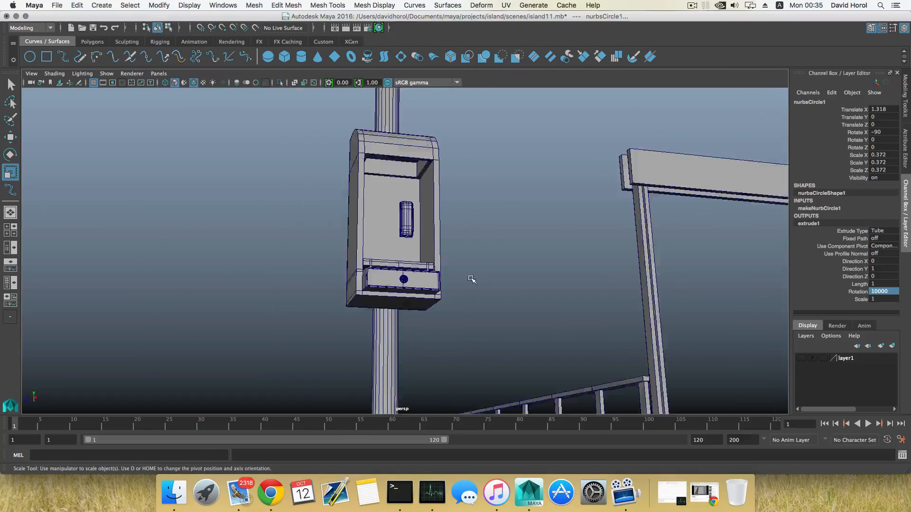
middle_click_drag(569, 287, 302, 275, "alt")
scroll(302, 276, "down", 5)
middle_click_drag(529, 293, 294, 285, "alt")
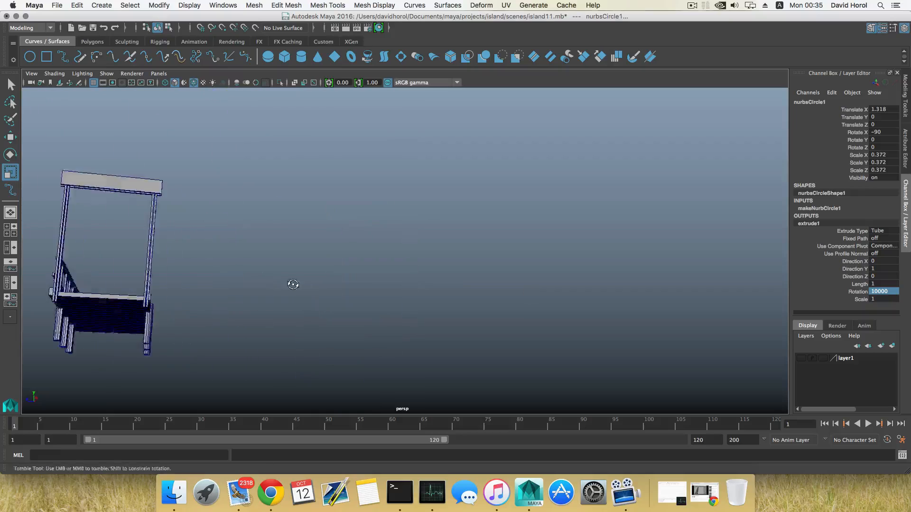
Switch the coil's profile circle to control vertices and scale its three outer vertices on each side inward along X.
left_click_drag(294, 285, 375, 288, "alt")
scroll(383, 290, "down", 8)
left_click_drag(445, 253, 213, 328, "alt")
scroll(213, 327, "up", 6)
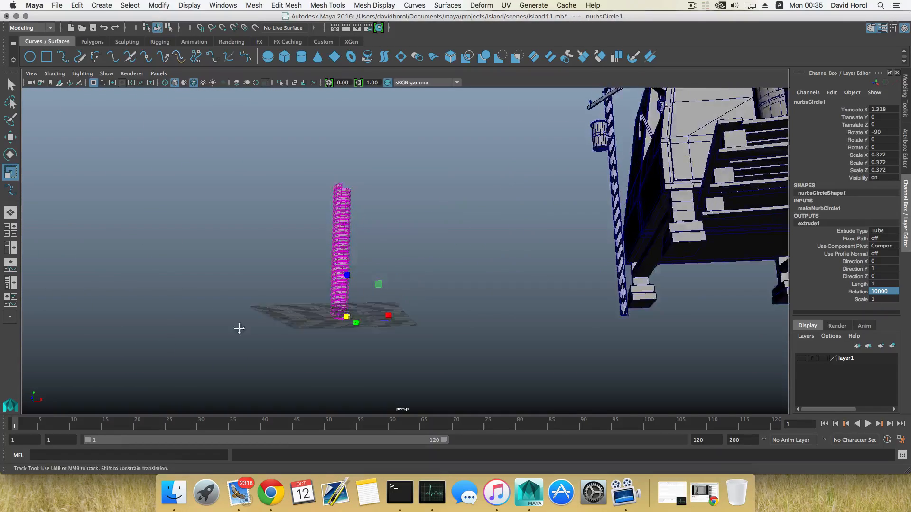
middle_click_drag(237, 327, 293, 268, "alt")
left_click_drag(293, 269, 303, 289, "alt")
scroll(313, 301, "up", 10)
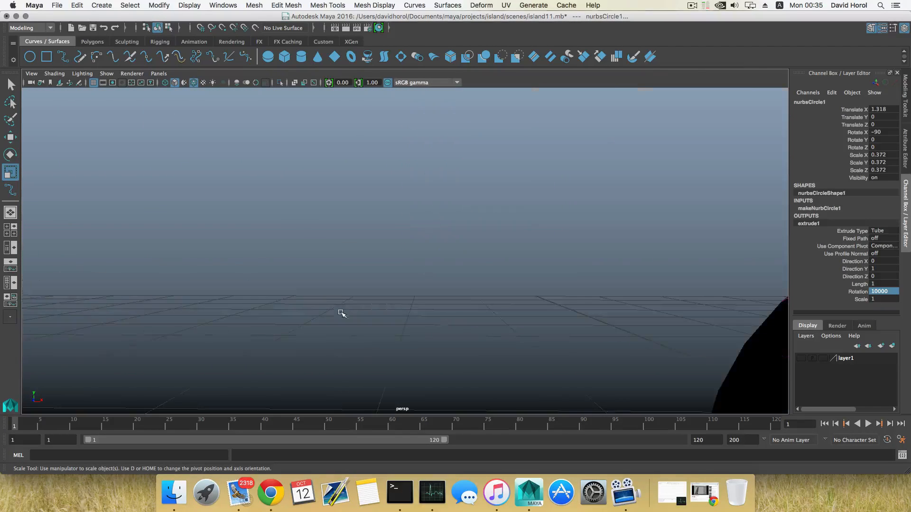
scroll(346, 313, "down", 3)
scroll(348, 313, "up", 3)
middle_click_drag(349, 313, 309, 302, "alt")
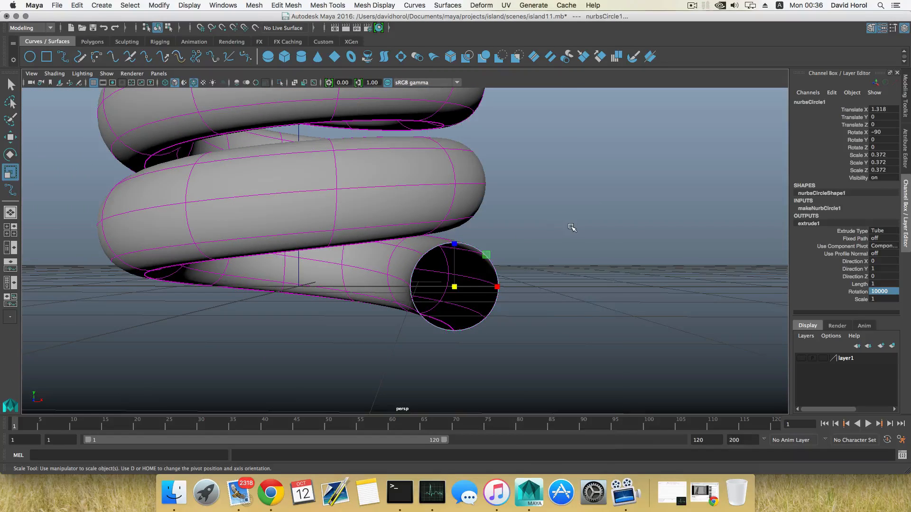
right_click_drag(571, 228, 536, 230)
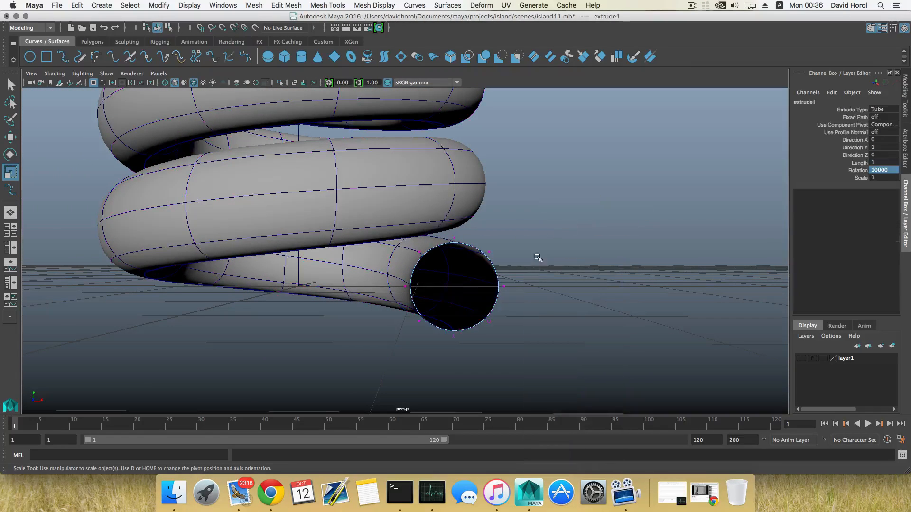
left_click(502, 298)
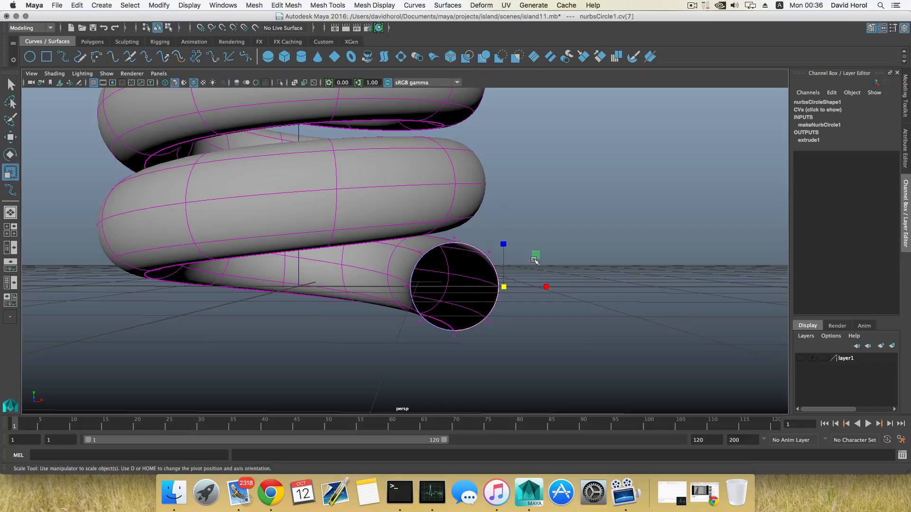
left_click_drag(485, 245, 528, 337)
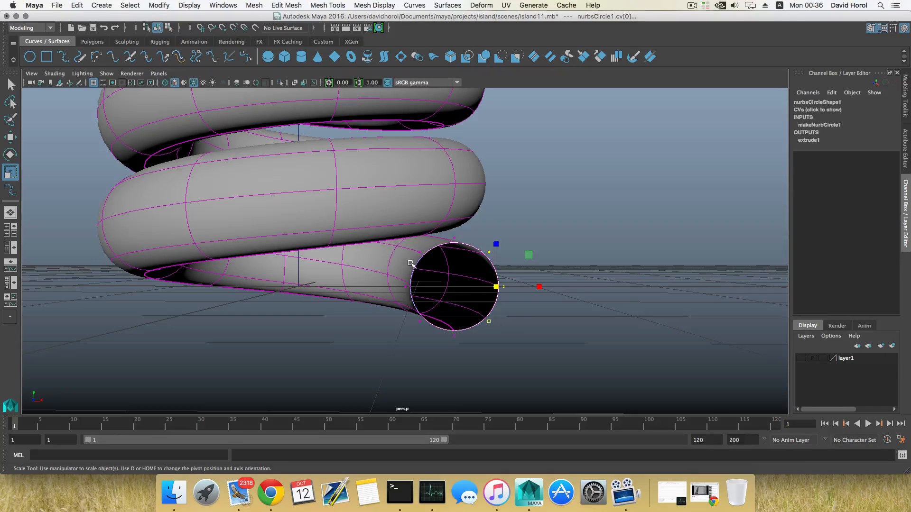
left_click_drag(398, 247, 426, 352)
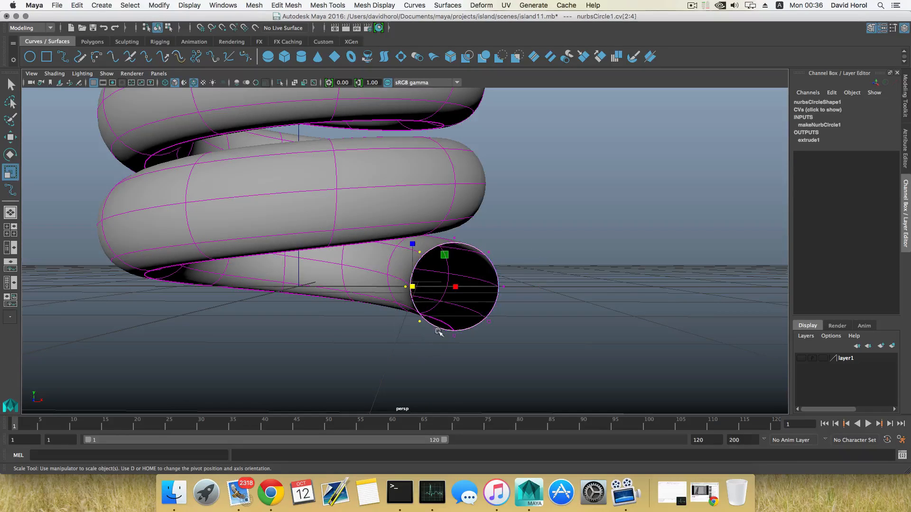
left_click_drag(486, 247, 517, 340)
left_click_drag(497, 287, 492, 289)
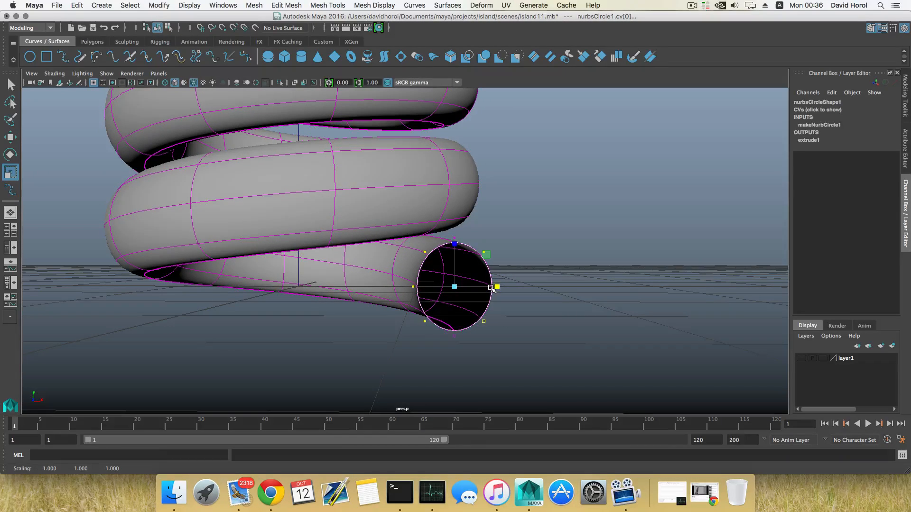
Scale the middle vertex on each side of the profile inward along X, level with its neighbouring corner vertices.
left_click(413, 287)
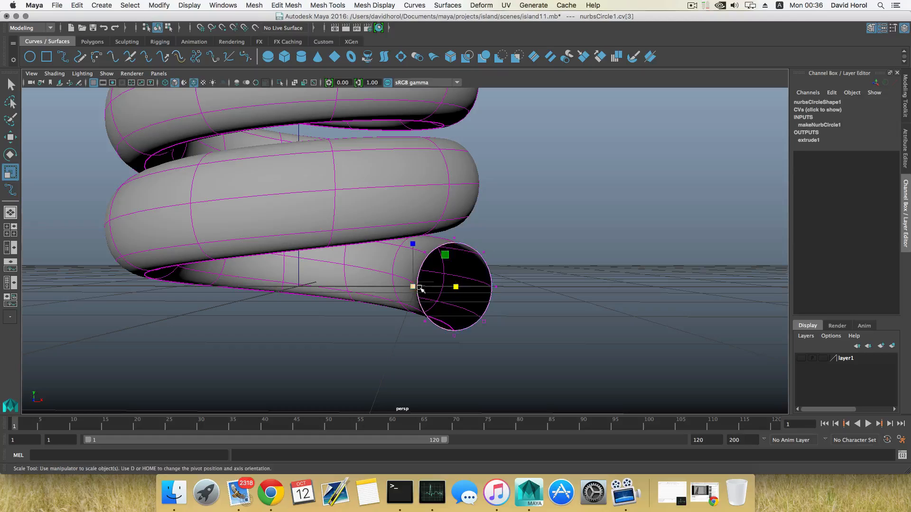
left_click(496, 288, "shift")
left_click_drag(496, 287, 490, 289)
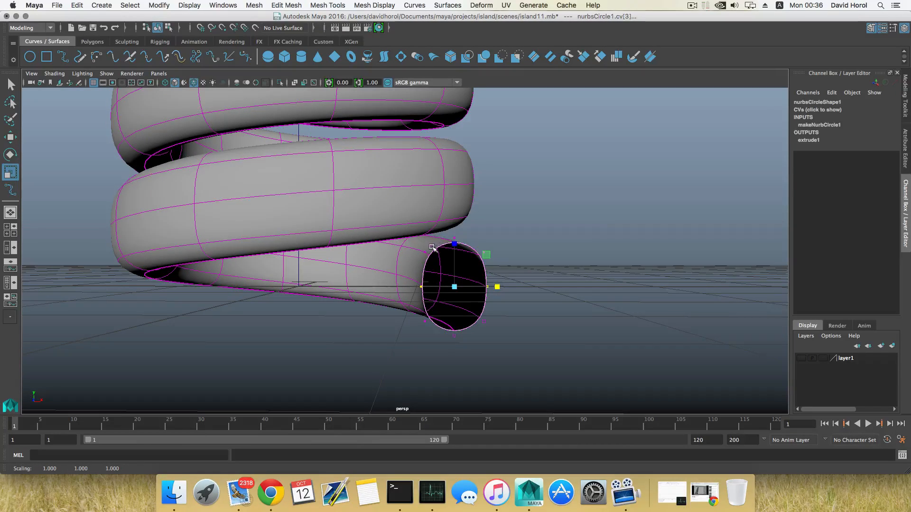
left_click_drag(499, 287, 436, 287)
Flatten the profile's upper and lower ends, and scale all its control vertices along X to 0.657.
scroll(480, 297, "down", 6)
scroll(448, 273, "up", 8)
scroll(448, 264, "down", 3)
scroll(436, 287, "up", 4)
scroll(436, 287, "down", 3)
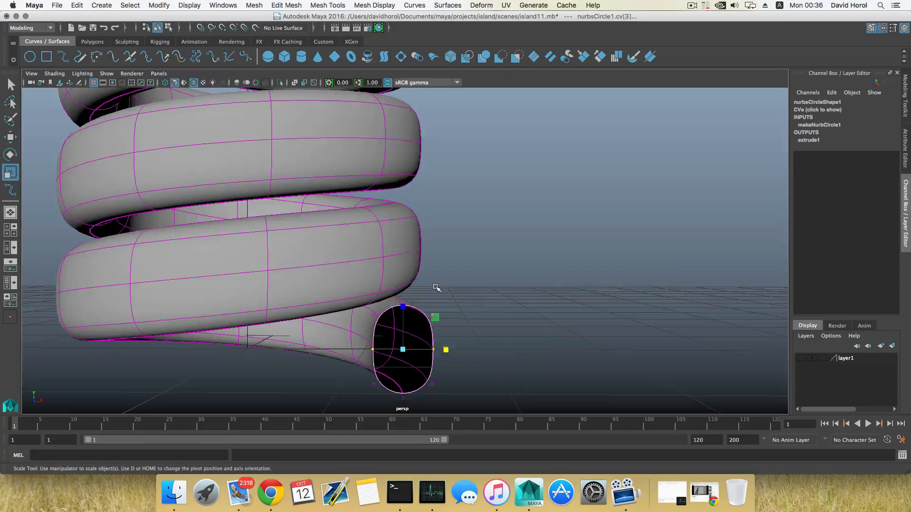
middle_click_drag(435, 287, 435, 277, "alt")
scroll(439, 287, "up", 1)
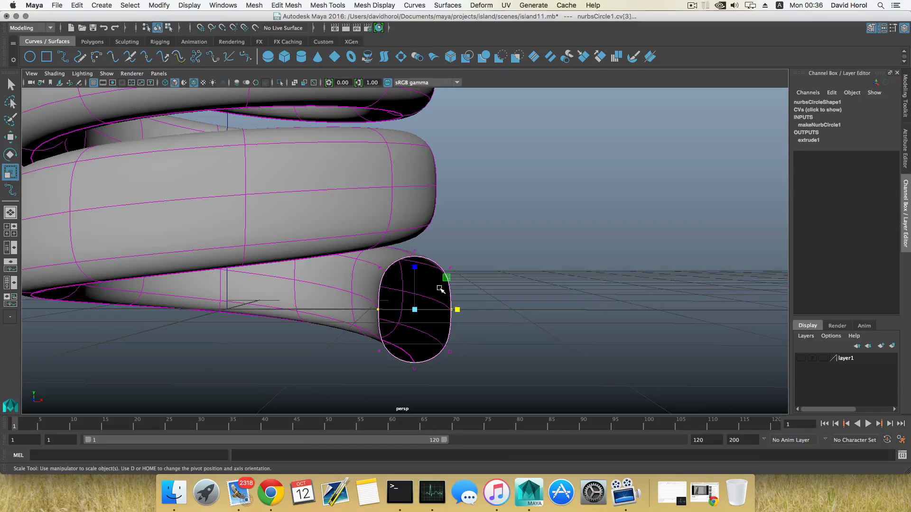
left_click(414, 252)
left_click_drag(416, 264, 473, 352)
left_click_drag(456, 310, 443, 309)
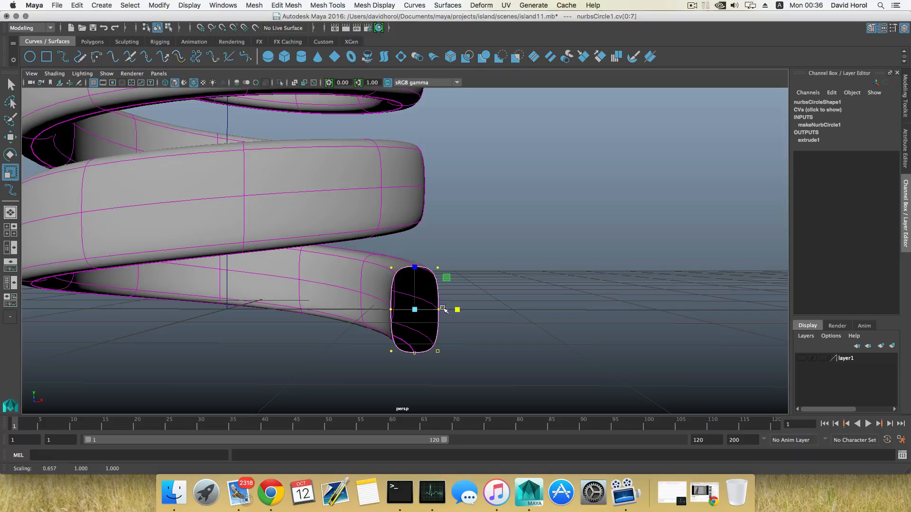
Leave control vertex editing and return the profile circle to object selection.
scroll(436, 306, "down", 5)
scroll(435, 306, "down", 5)
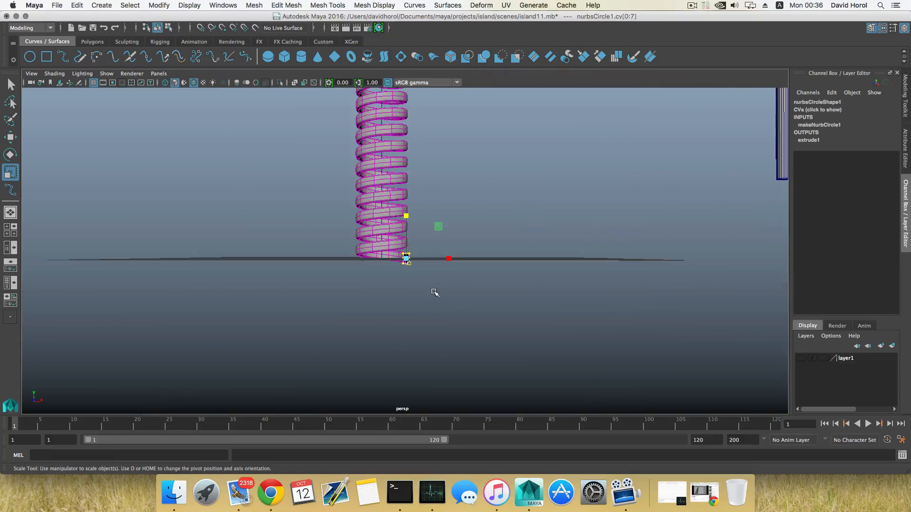
key("F8")
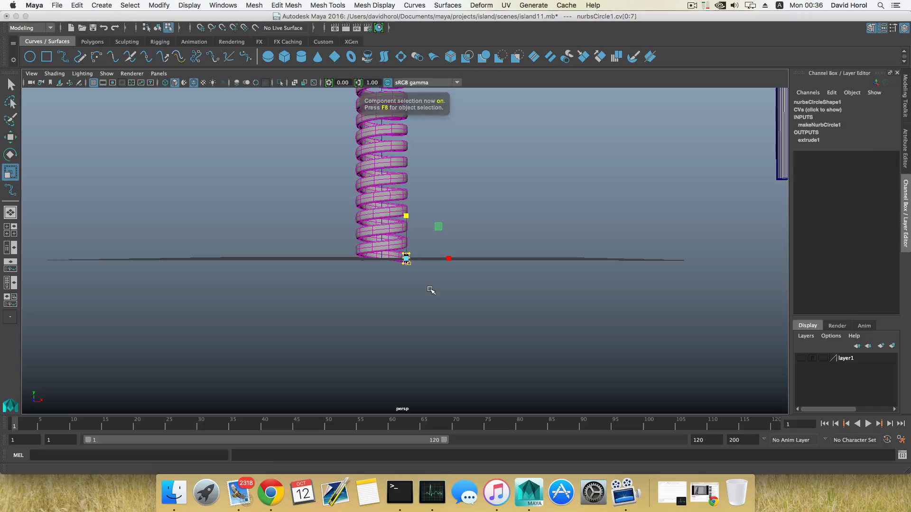
scroll(430, 291, "up", 8)
scroll(431, 294, "up", 5)
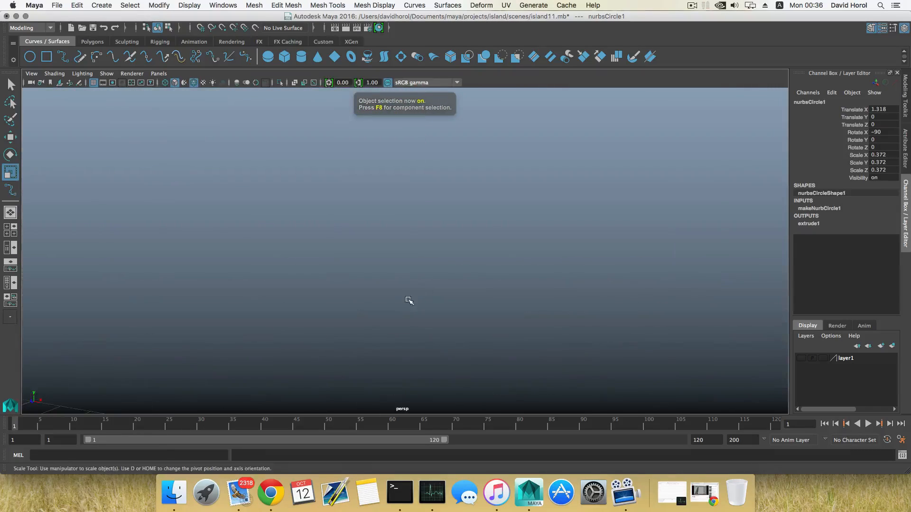
Move the profile circle along X to Translate X 0.358 to tighten the coil around its path.
left_click_drag(408, 300, 360, 307, "alt")
scroll(363, 306, "down", 8)
left_click_drag(513, 275, 460, 303, "alt")
middle_click_drag(459, 302, 429, 314, "alt")
scroll(465, 325, "up", 3)
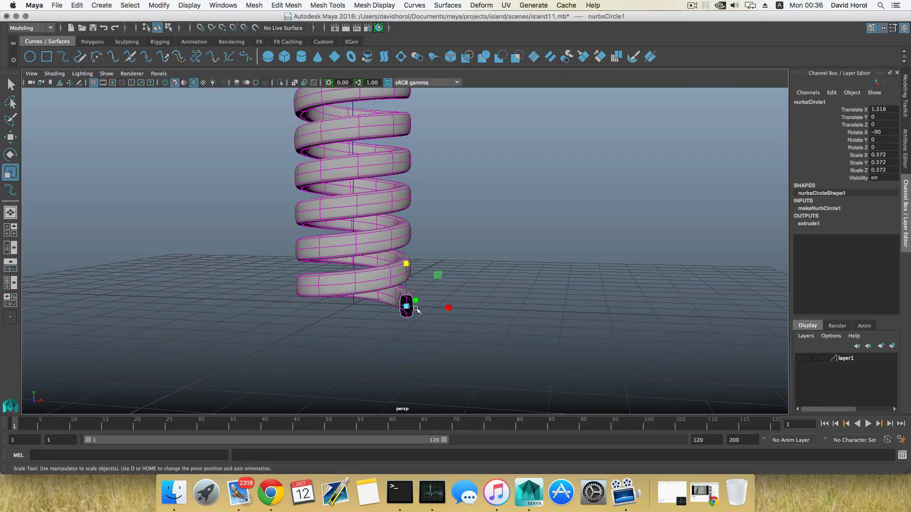
left_click_drag(407, 308, 376, 303)
key("w")
key("r")
scroll(368, 310, "down", 8)
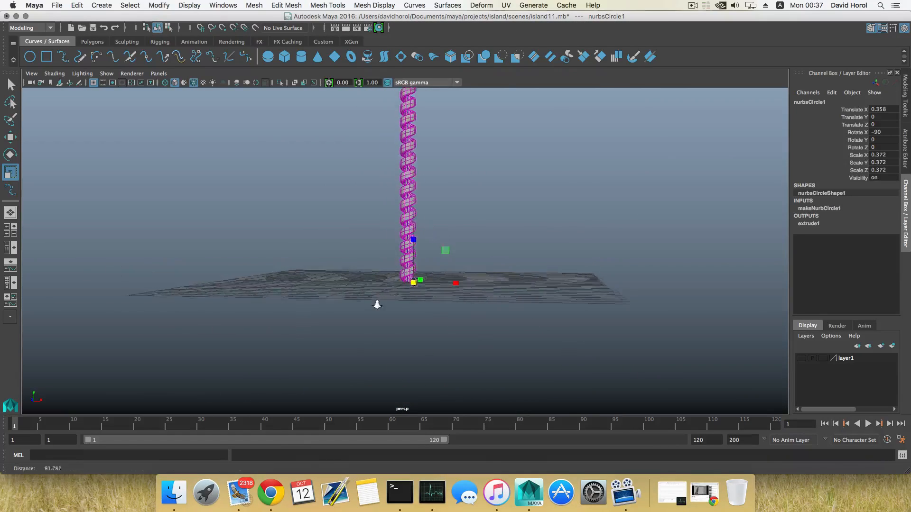
right_click_drag(376, 303, 540, 340, "alt")
middle_click_drag(458, 322, 421, 302, "alt")
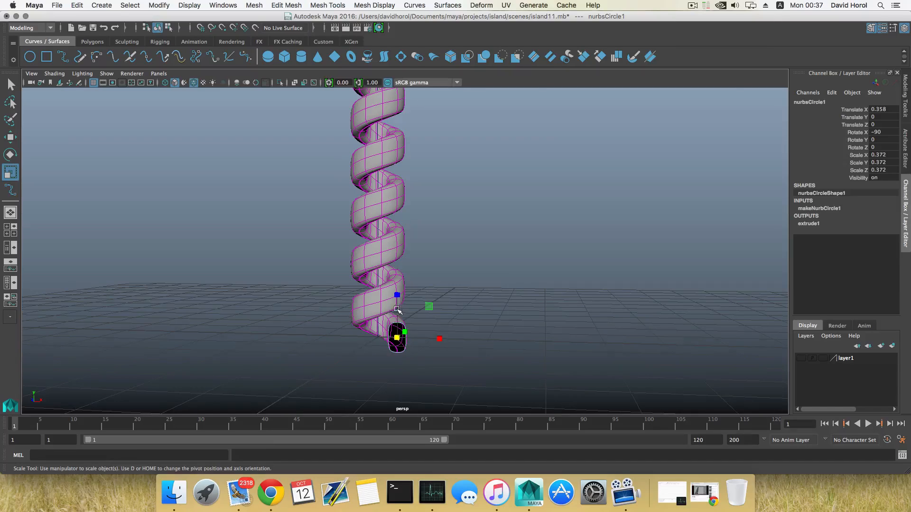
Scale the profile circle uniformly to 0.134 and move it along X to Translate X 0.703.
middle_click_drag(397, 309, 394, 303, "alt")
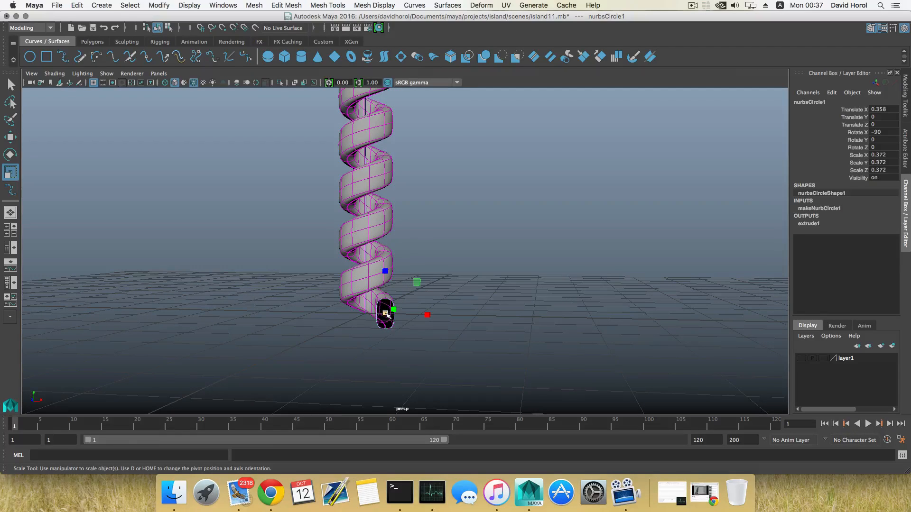
left_click_drag(385, 313, 420, 314)
key("w")
left_click_drag(373, 272, 373, 267)
key("z")
right_click_drag(382, 308, 417, 327, "alt")
middle_click_drag(417, 327, 417, 291, "alt")
left_click_drag(395, 331, 451, 334)
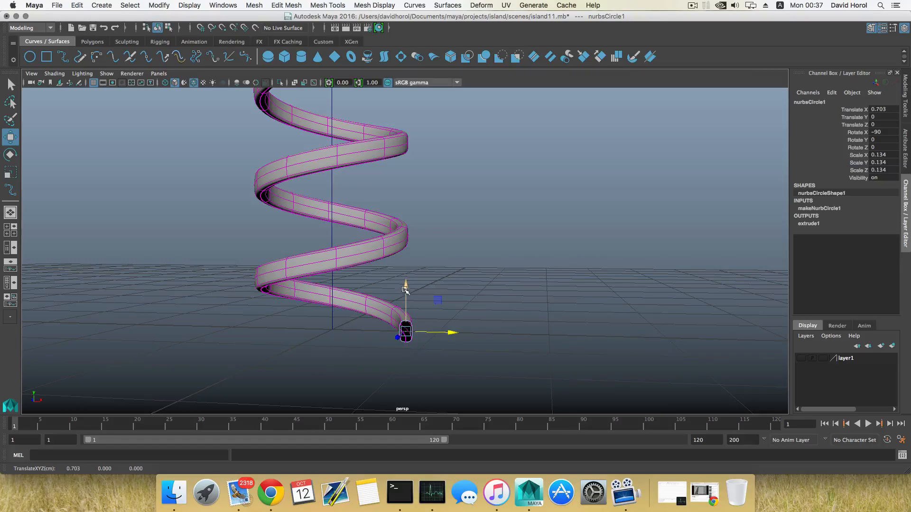
left_click_drag(406, 291, 406, 285)
key("ctrl+z")
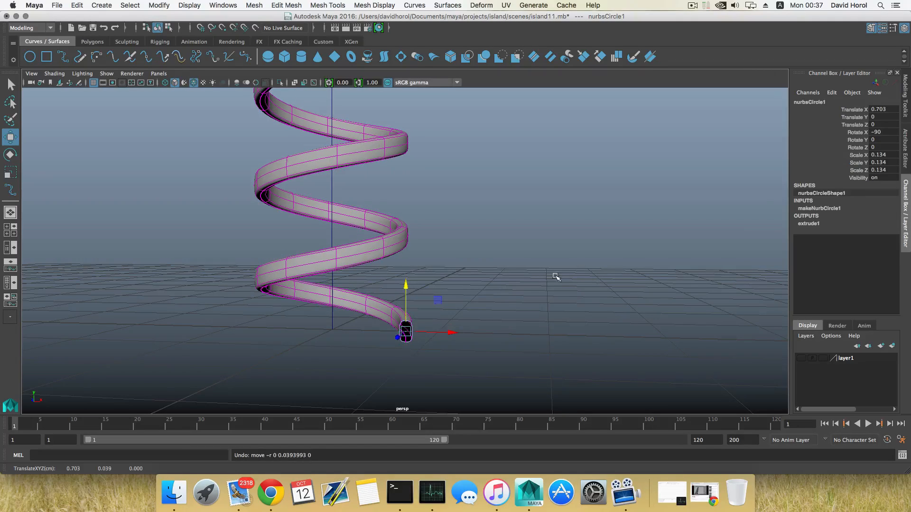
Set the extrusion's Scale to 0.01 so the coil tapers along its path.
left_click(809, 223)
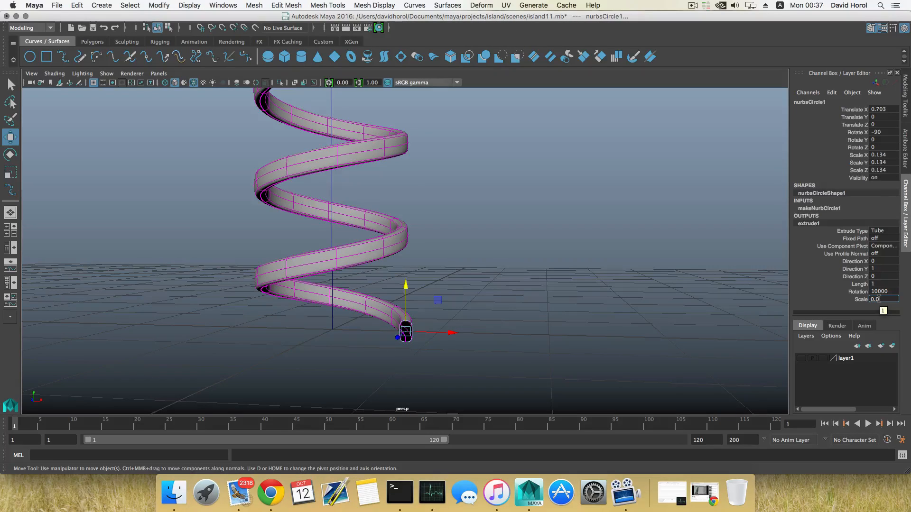
key("Return")
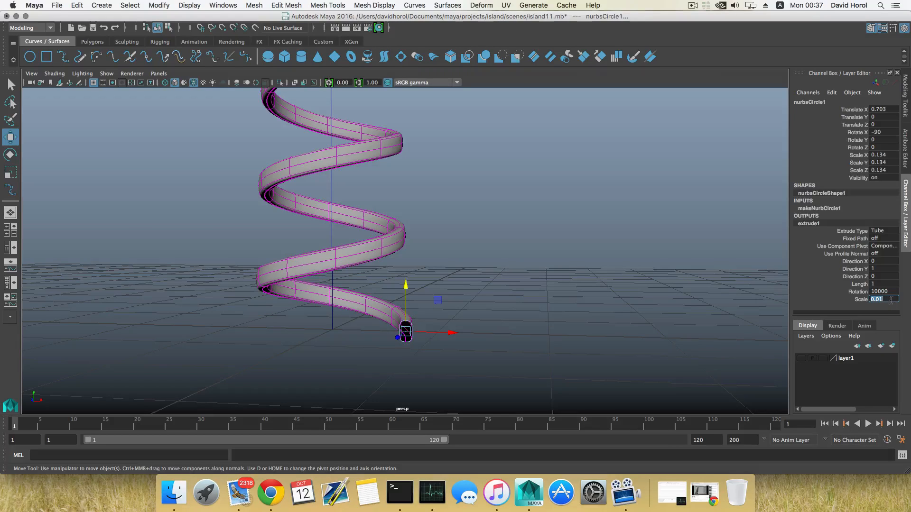
left_click(881, 283)
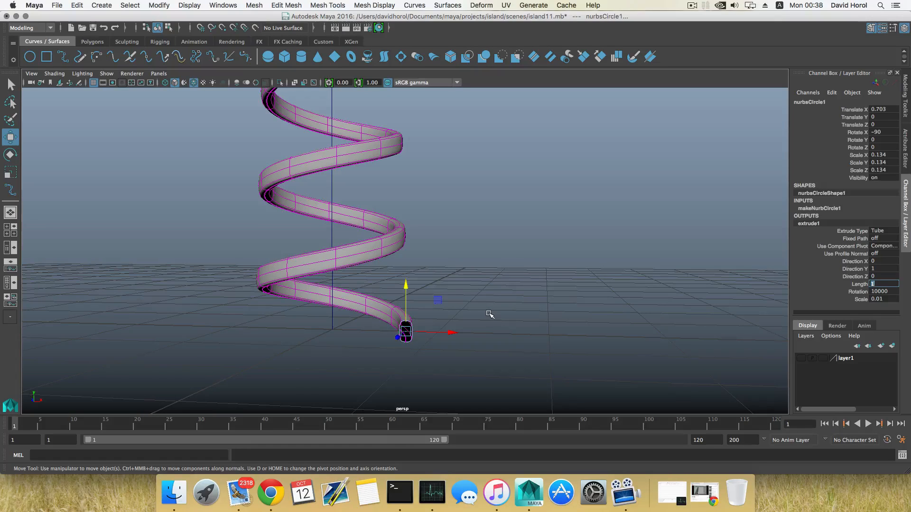
Try moving the extruded surface along X to Translate X -0.036, and undo the move.
left_click(361, 290)
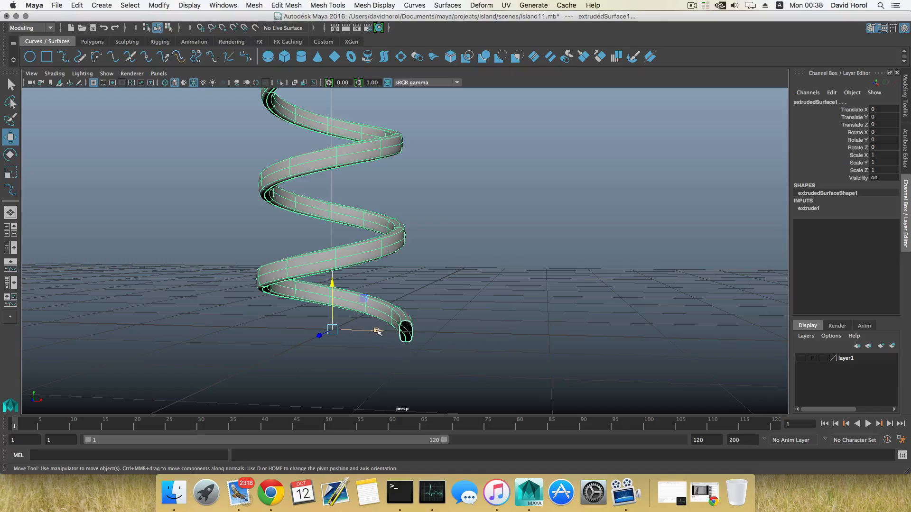
left_click_drag(381, 331, 377, 332)
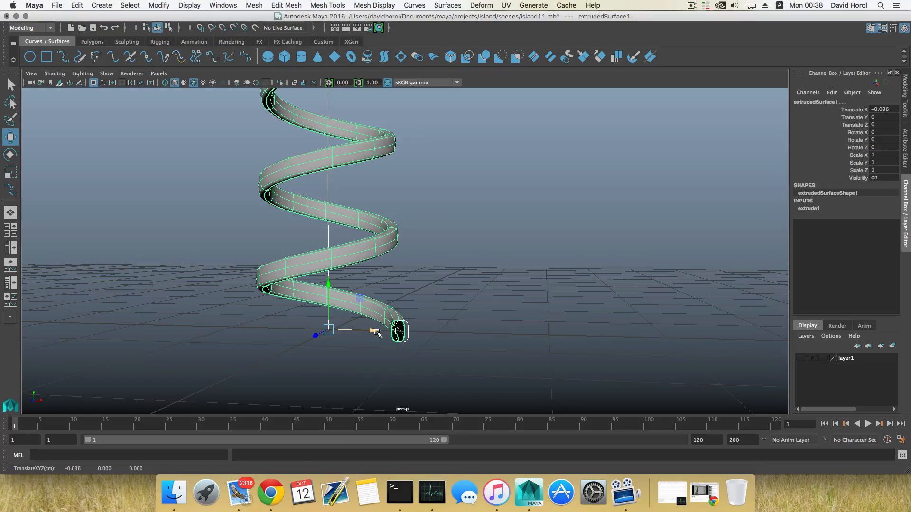
key("z")
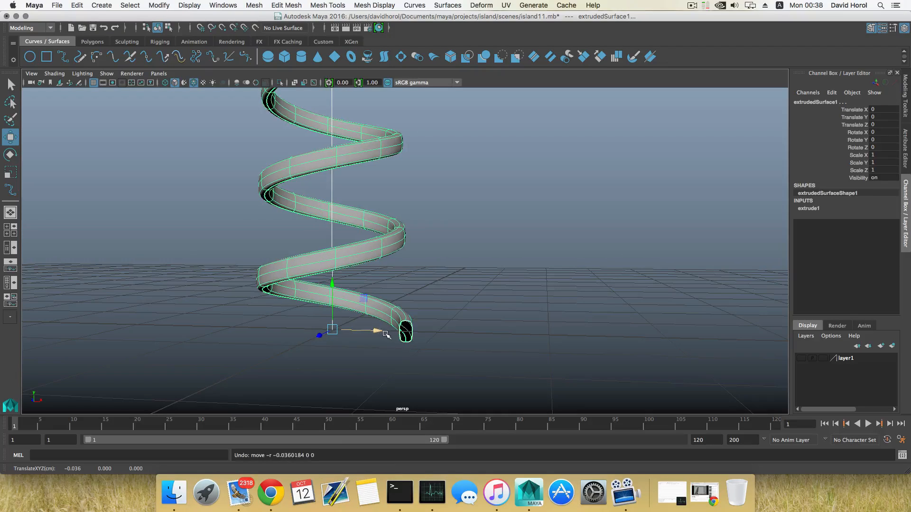
Scale the profile circle uniformly to 0.446 and inspect the tapered coil up to its tip.
left_click(411, 326)
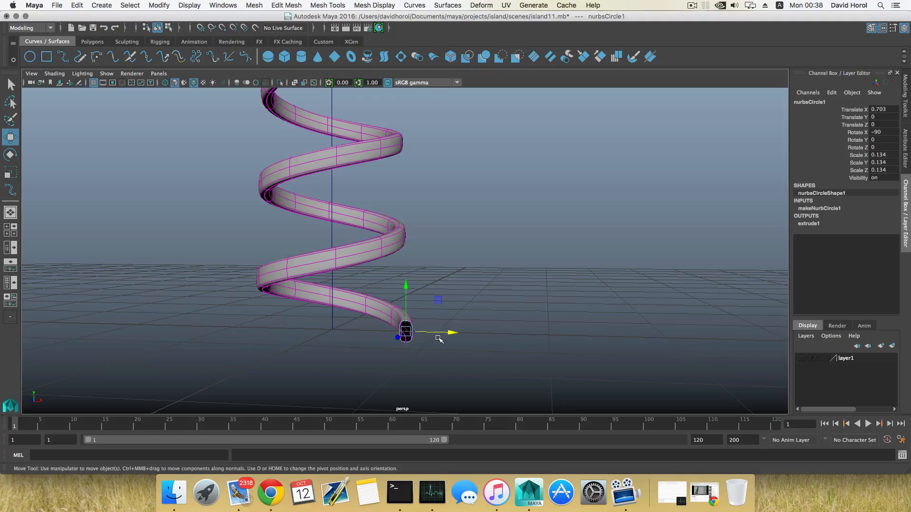
key("r")
mouse_move(407, 332)
left_mouse_down()
mouse_move(435, 339)
mouse_move(417, 335)
left_mouse_up()
right_click_drag(417, 336, 312, 319, "alt")
middle_click_drag(312, 318, 398, 344, "alt")
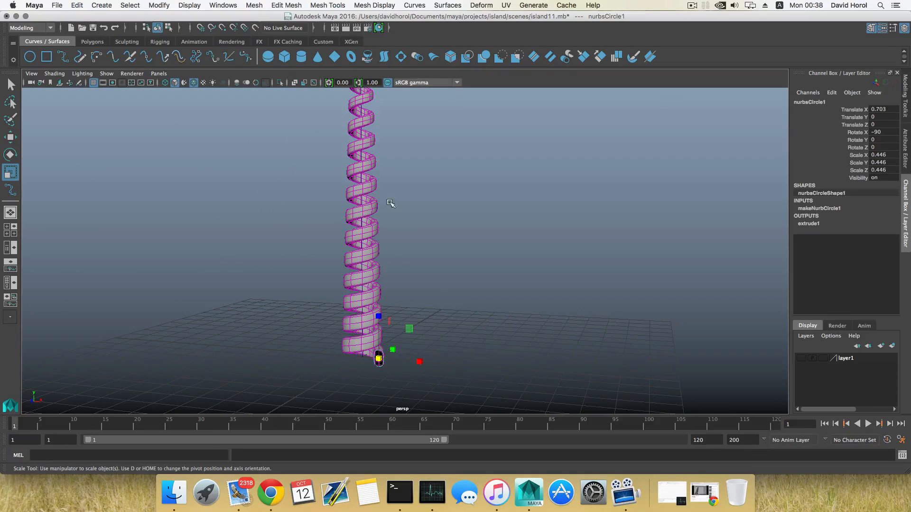
left_click(361, 199)
left_click_drag(443, 259, 447, 241, "alt")
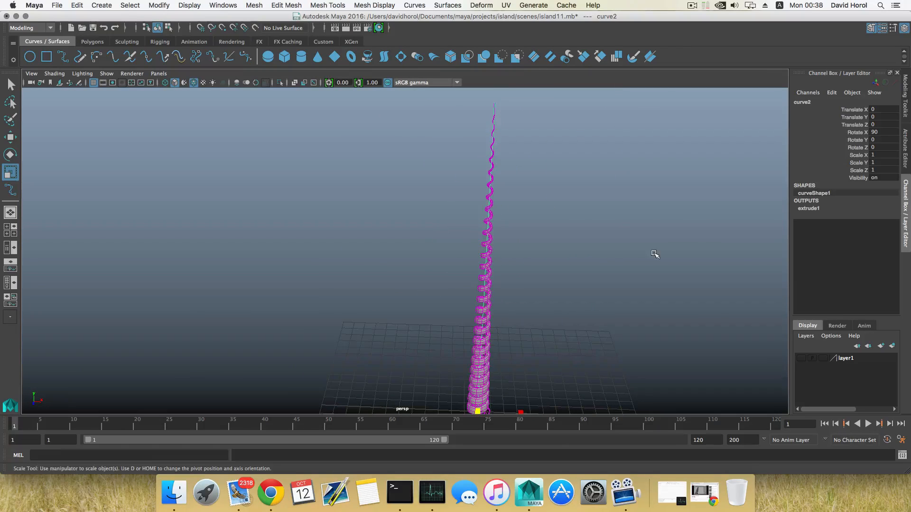
Undo the last profile scaling and the extrusion's Scale change.
right_click_drag(628, 275, 513, 261, "alt")
key("z")
key("z")
key("z")
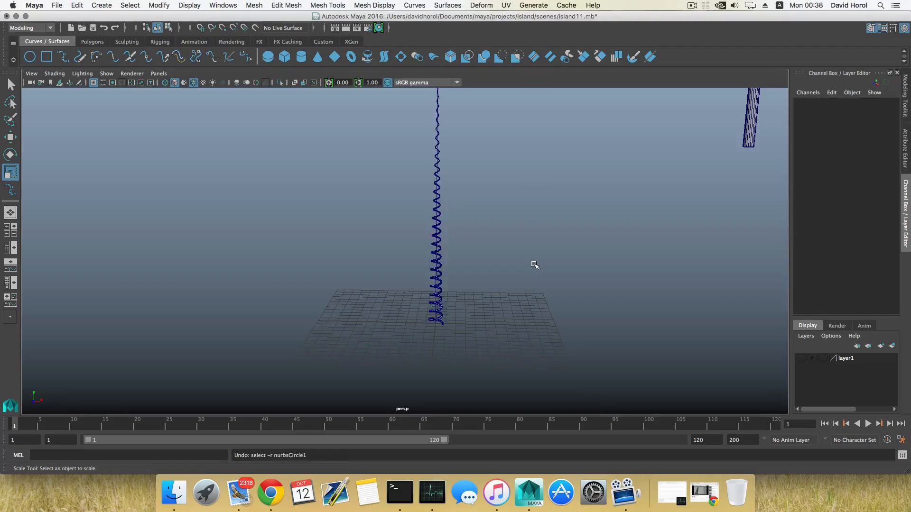
key("z")
key("z")
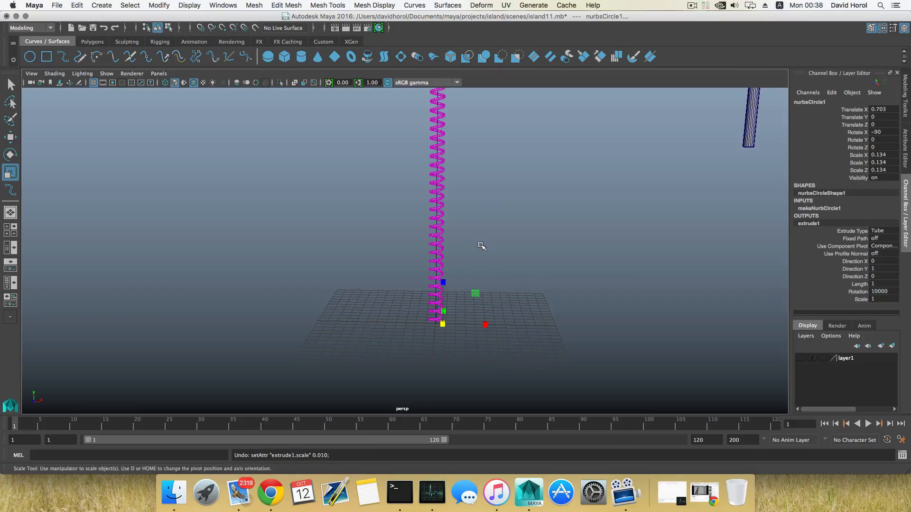
Scale the profile circle uniformly to 0.408 to thicken the coil.
left_click_drag(482, 247, 471, 273, "alt")
left_click_drag(466, 315, 462, 302, "alt")
right_click_drag(444, 296, 582, 335, "alt")
middle_click_drag(502, 356, 484, 279, "alt")
right_click_drag(484, 278, 477, 321, "alt")
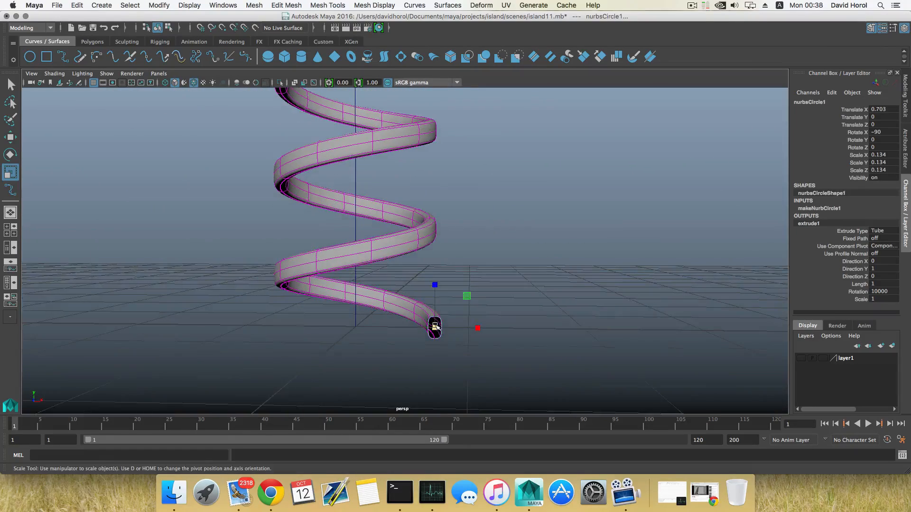
left_click_drag(435, 327, 465, 333)
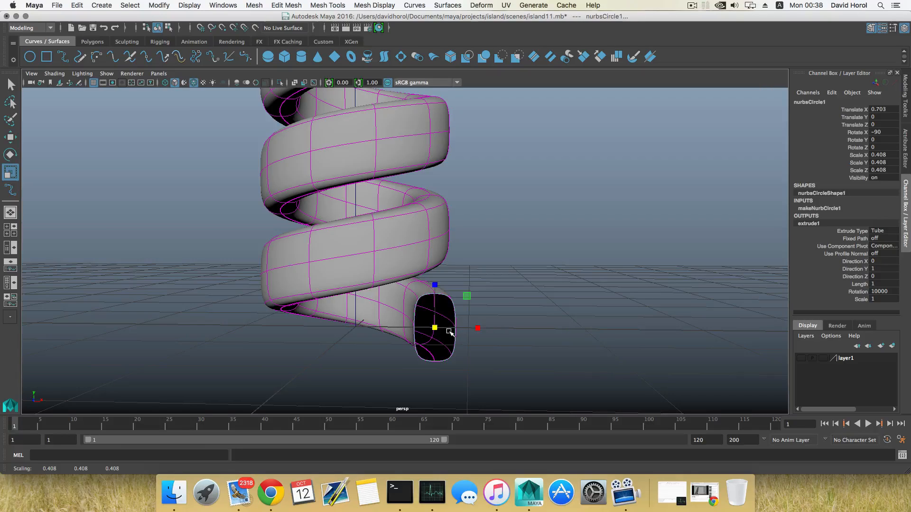
Try scaling the extruded surface uniformly to 0.87, and undo the scaling.
left_click(445, 309)
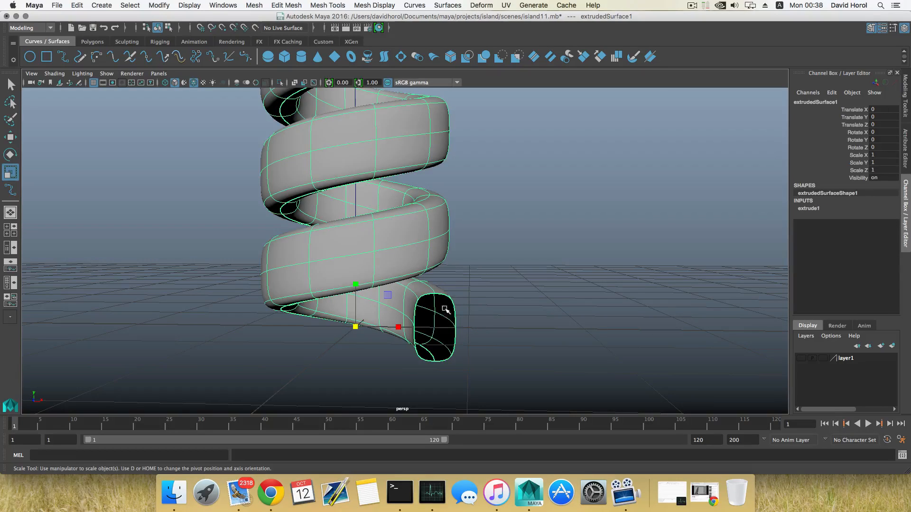
left_click_drag(355, 327, 33, 323)
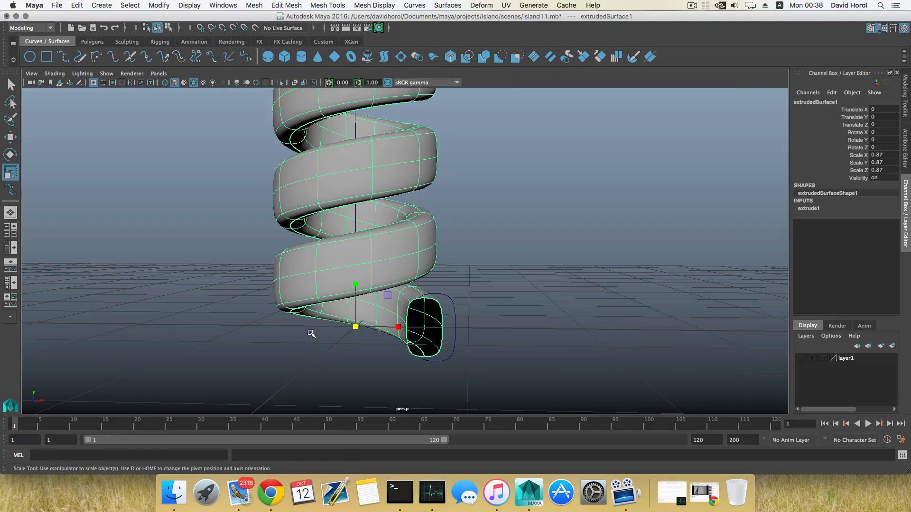
key("ctrl+z")
Select only extrudedSurface1 from the scene's object list and scale it uniformly to 0.069.
left_click_drag(300, 250, 450, 373)
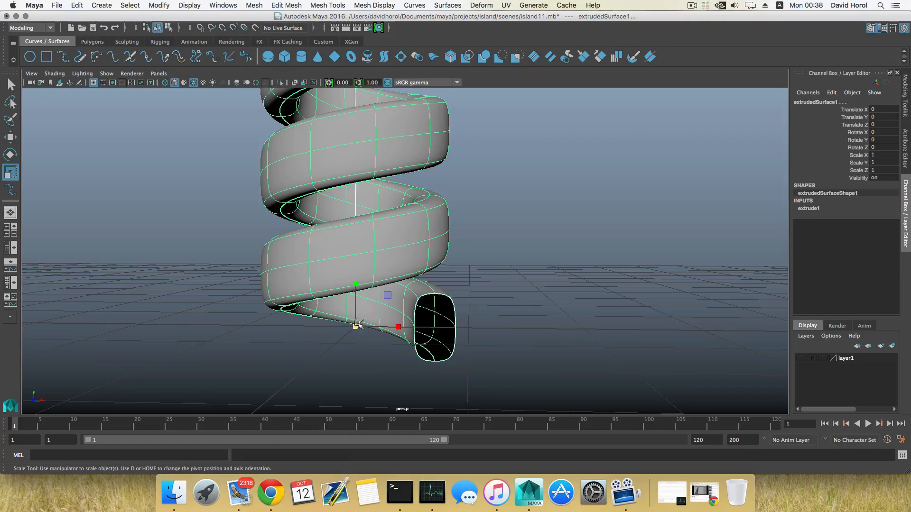
left_click(14, 246)
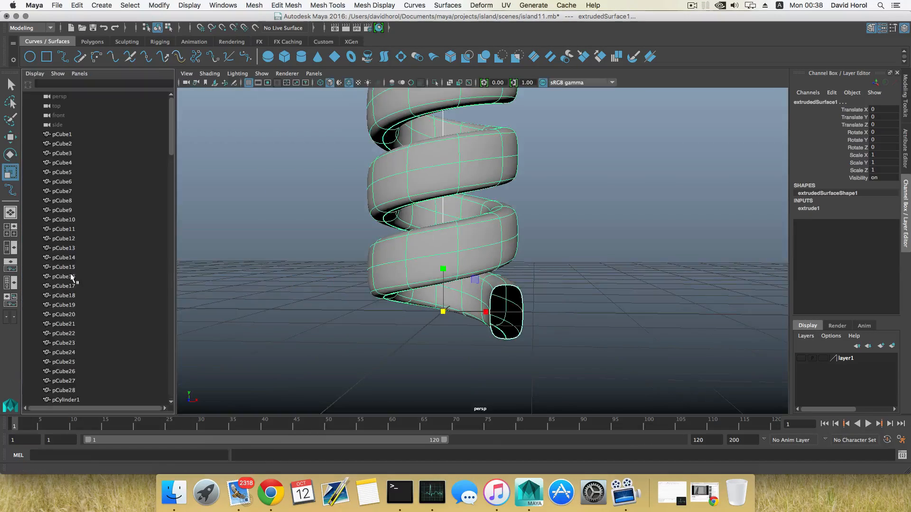
scroll(96, 330, "down", 10)
scroll(96, 330, "down", 5)
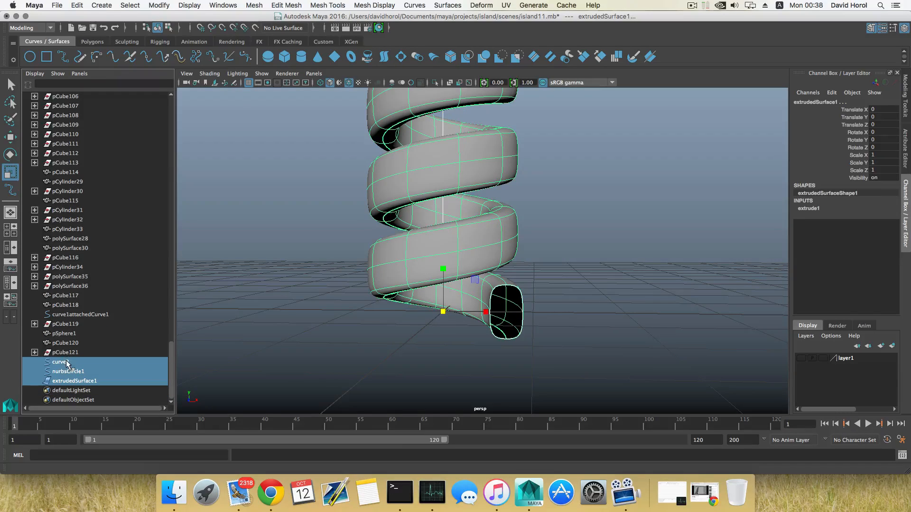
left_click(70, 381)
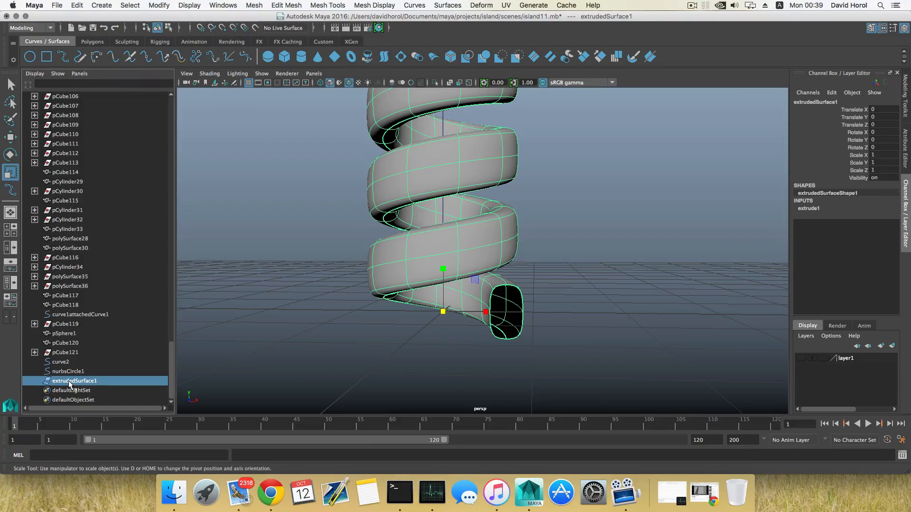
left_click_drag(443, 311, 358, 320)
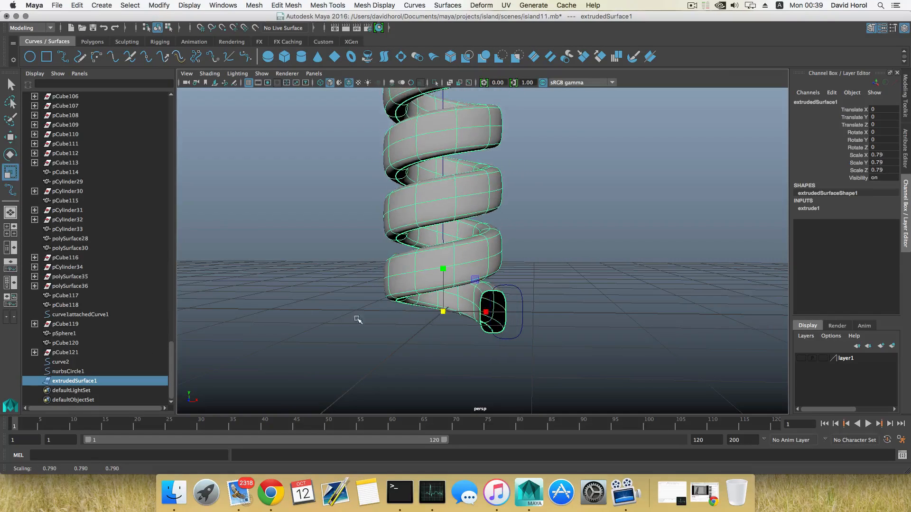
left_click_drag(442, 312, 252, 331)
left_click_drag(453, 313, 326, 323)
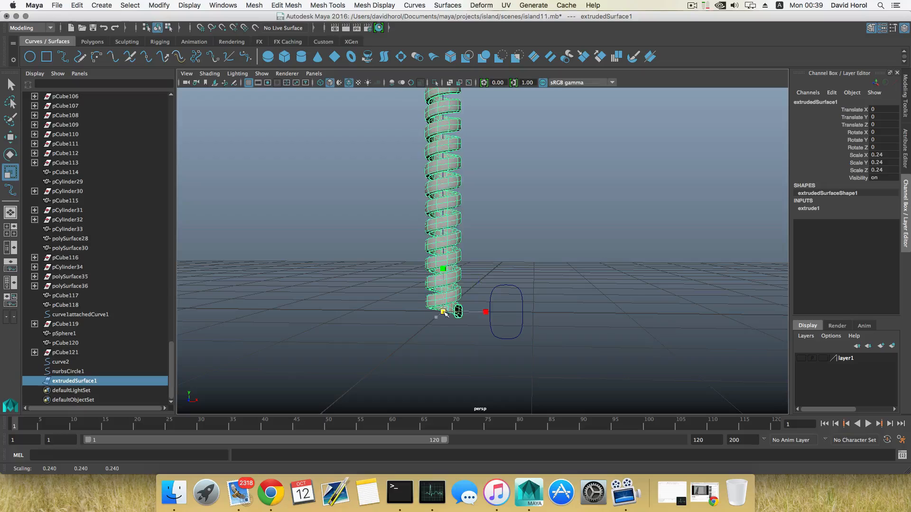
left_click_drag(444, 311, 270, 338)
left_click_drag(446, 313, 251, 340)
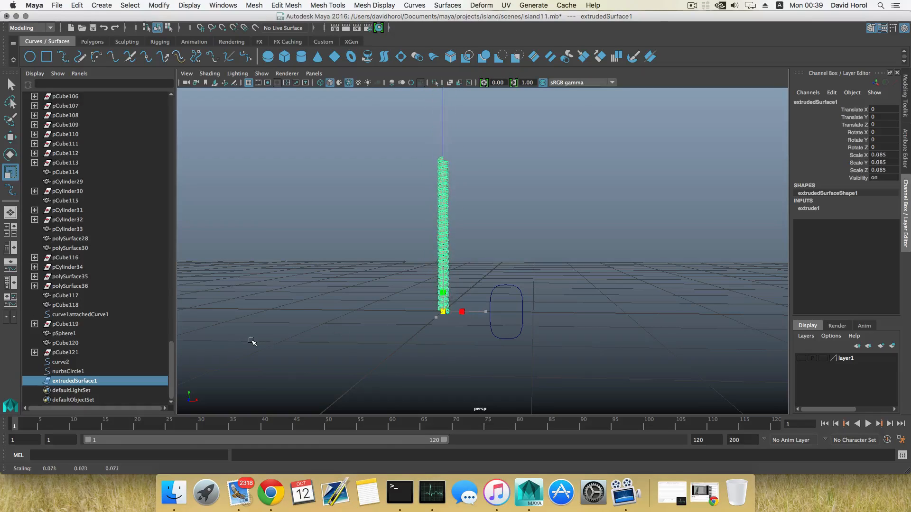
Try bending the cord by moving a low control vertex of the path curve about -4.83 units along X, and undo the move.
scroll(393, 333, "down", 5)
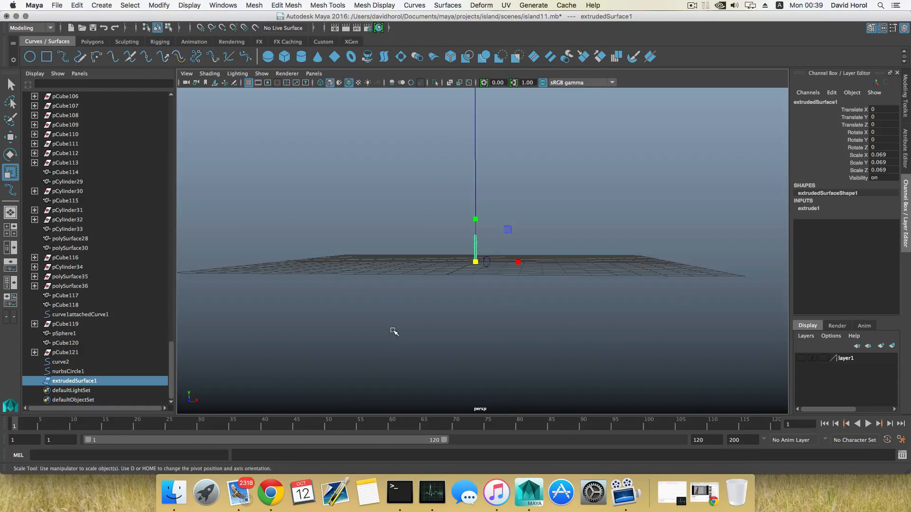
left_click_drag(438, 237, 425, 220, "alt")
left_click(437, 221)
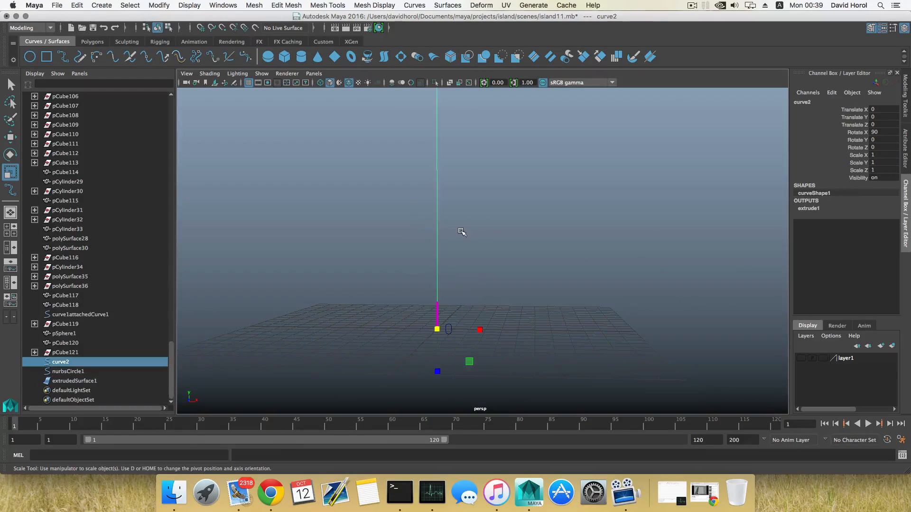
right_click(437, 221)
right_click_drag(437, 222, 378, 222)
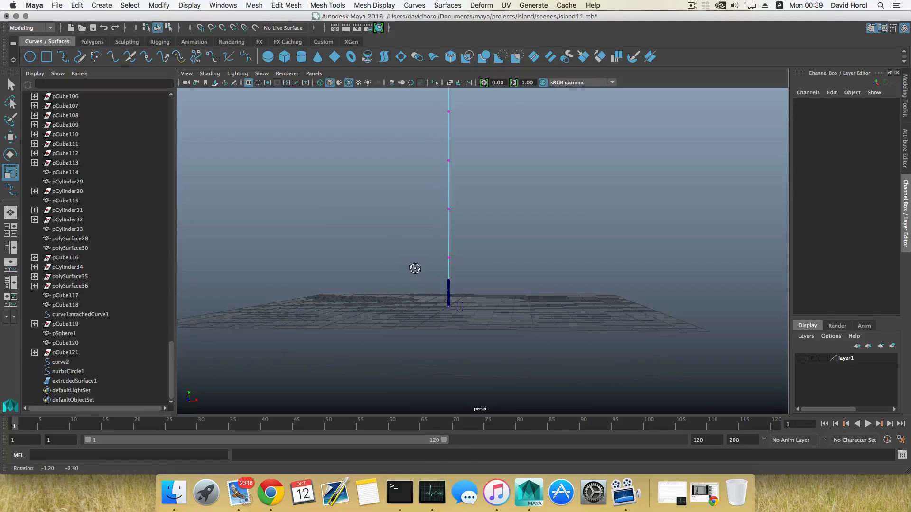
mouse_move(433, 247)
left_mouse_down()
mouse_move(472, 266)
mouse_move(488, 258)
mouse_move(461, 259)
mouse_move(599, 264)
mouse_move(420, 260)
left_mouse_up()
key("w")
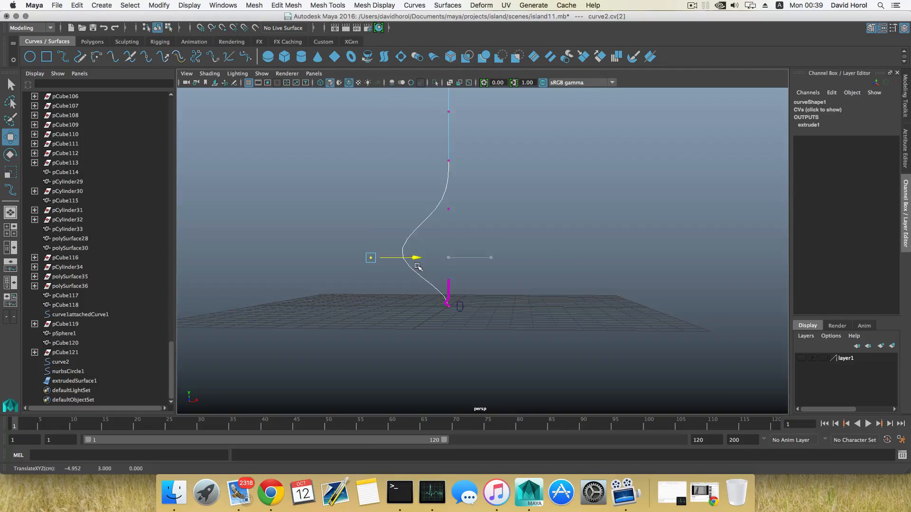
middle_click_drag(461, 317, 461, 262, "alt")
left_click_drag(460, 262, 437, 309, "alt")
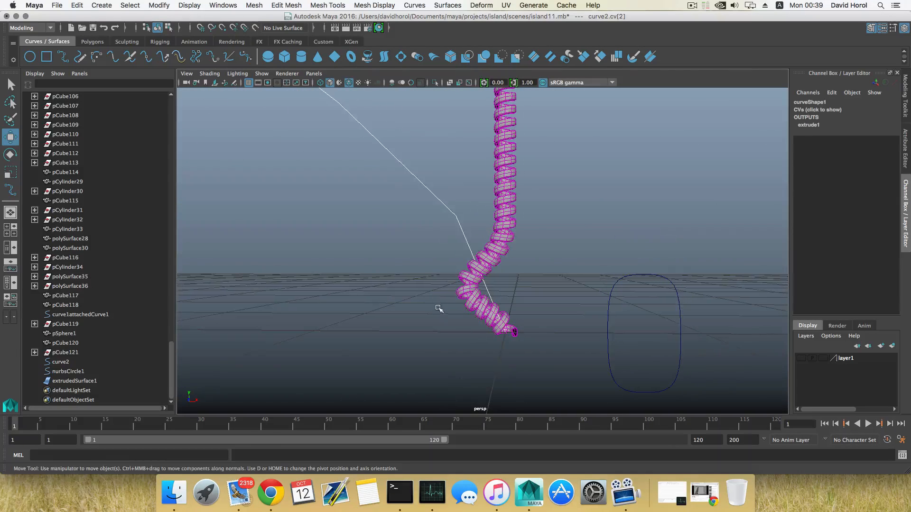
key("super+z")
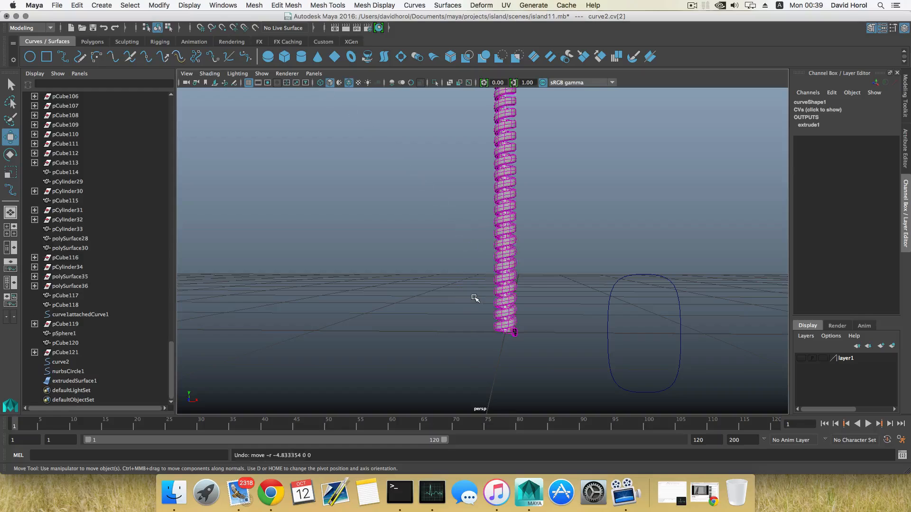
Return to object selection and group the path curve, profile circle and extruded surface.
scroll(474, 298, "down", 10)
middle_click_drag(465, 268, 453, 278, "alt")
key("F8")
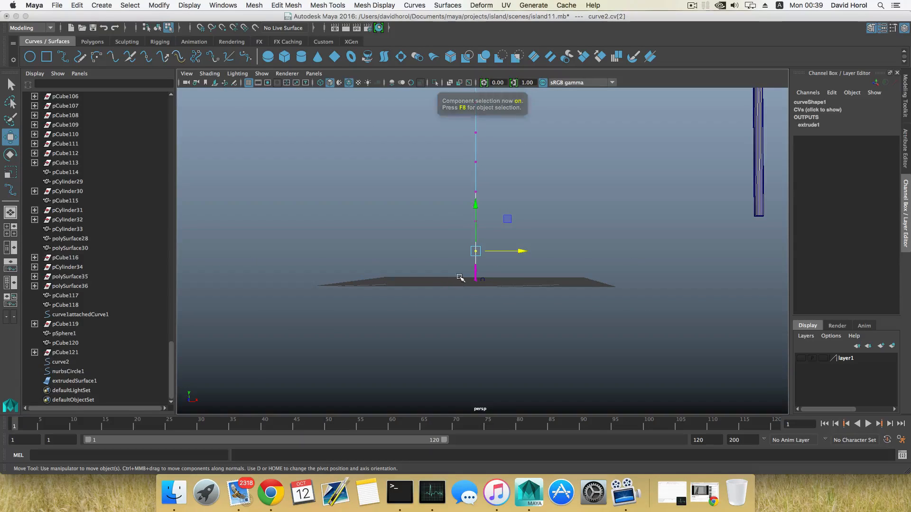
left_click_drag(443, 170, 518, 299)
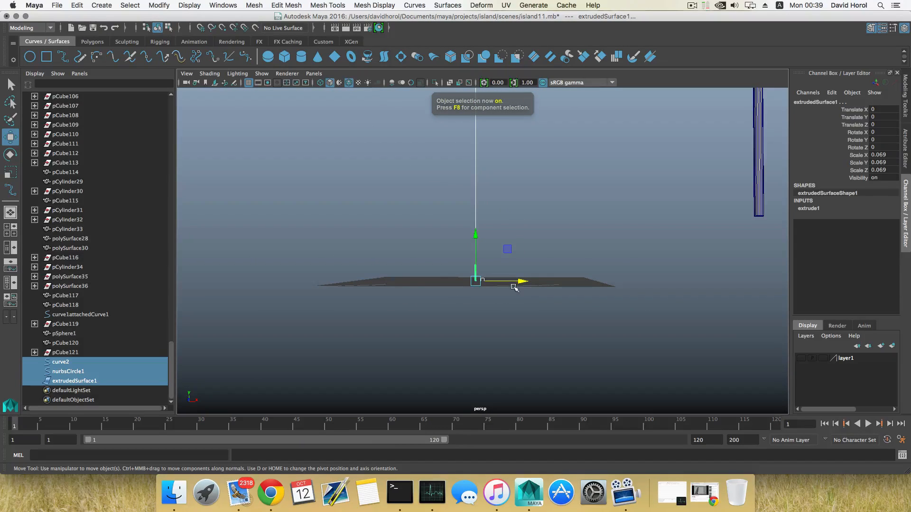
left_click(522, 282)
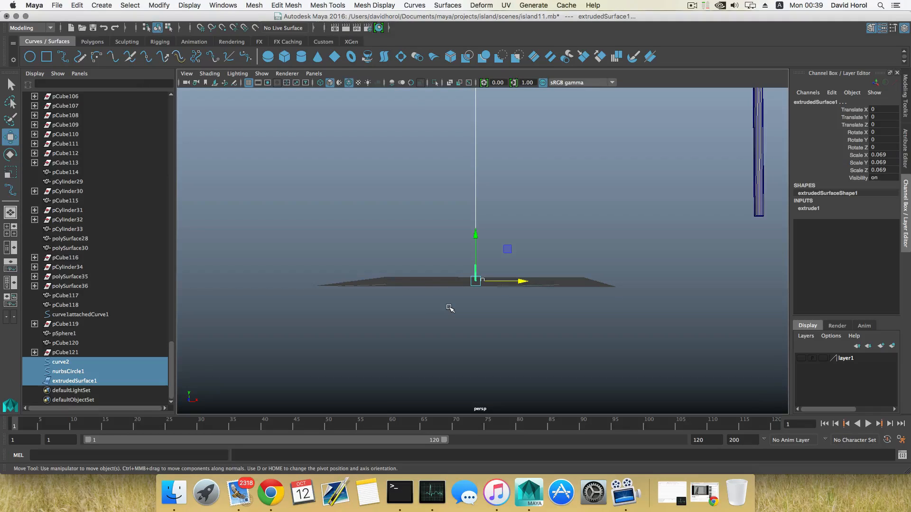
key("super+g")
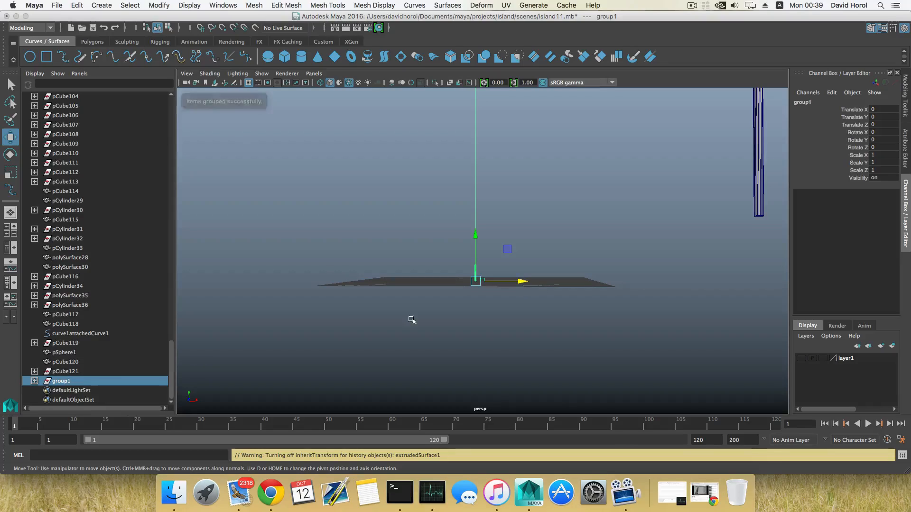
Try moving the group about -8.74 units along X, and undo both the move and the grouping.
left_click_drag(524, 280, 438, 290)
key("super+z")
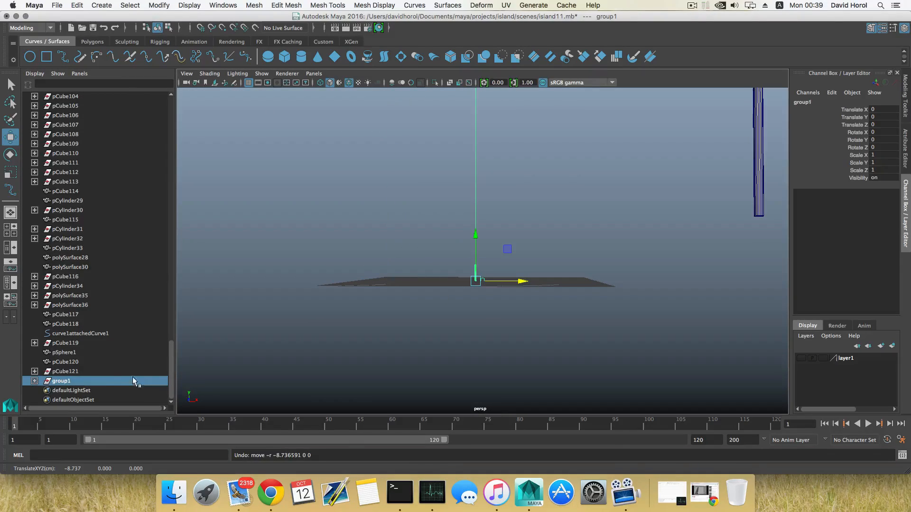
left_click(35, 381)
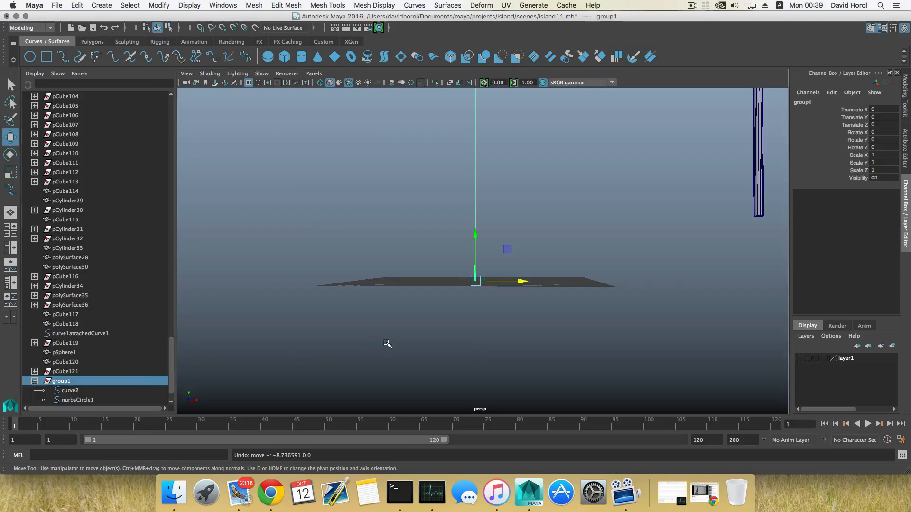
key("super+z")
Try moving the ungrouped curve, circle and extruded surface together about -15.23 units along X, and undo the move.
left_click_drag(525, 280, 375, 295)
left_click_drag(467, 327, 607, 324, "alt")
key("f")
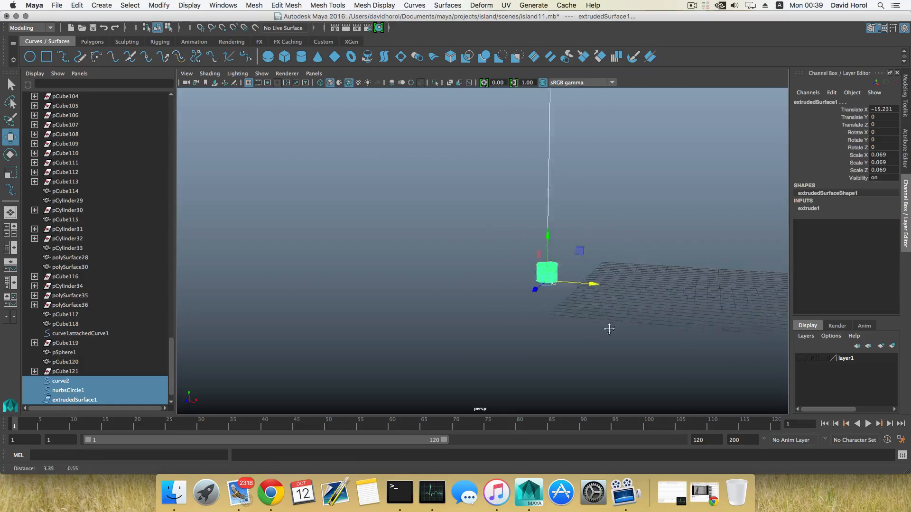
key("super+z")
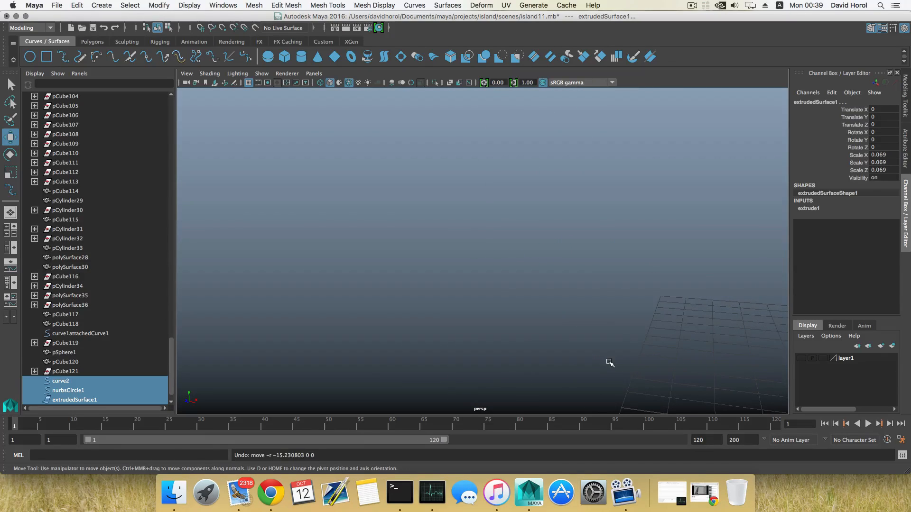
scroll(607, 363, "down", 5)
left_click_drag(640, 349, 458, 338, "alt")
key("z")
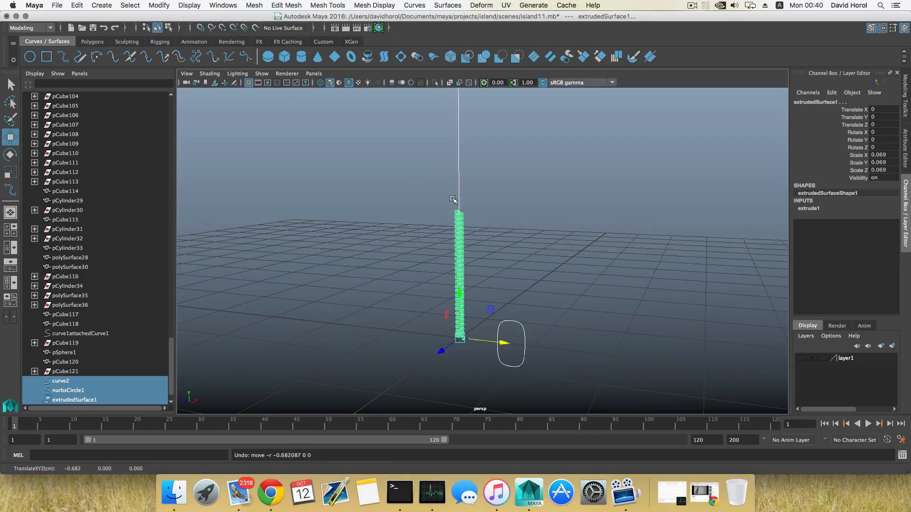
Try moving only the cord's path curve about 0.731 units along Z, and undo the move.
left_click(461, 219)
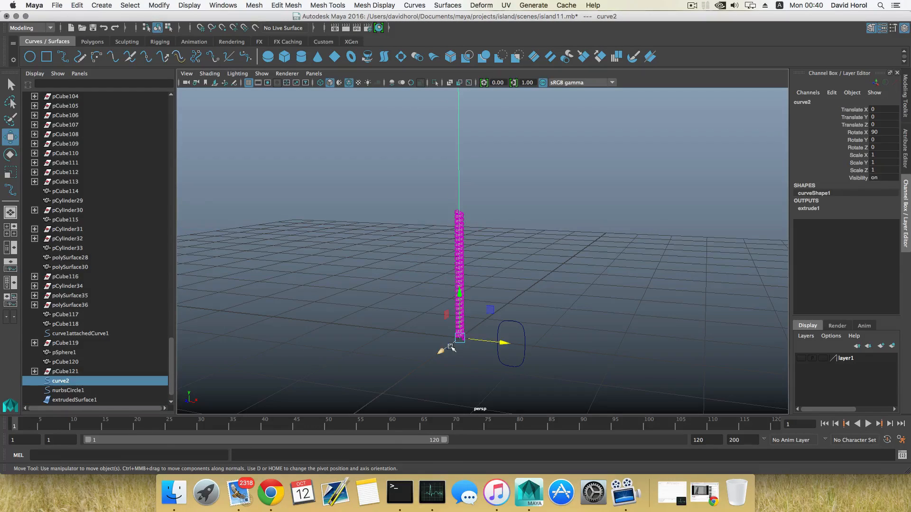
left_click_drag(450, 347, 414, 365)
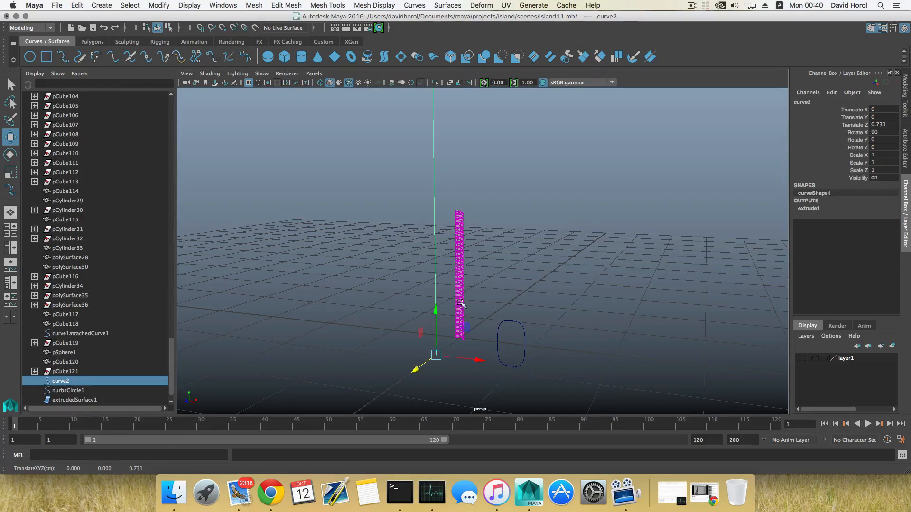
left_click(458, 298)
key("ctrl+z")
key("ctrl+z")
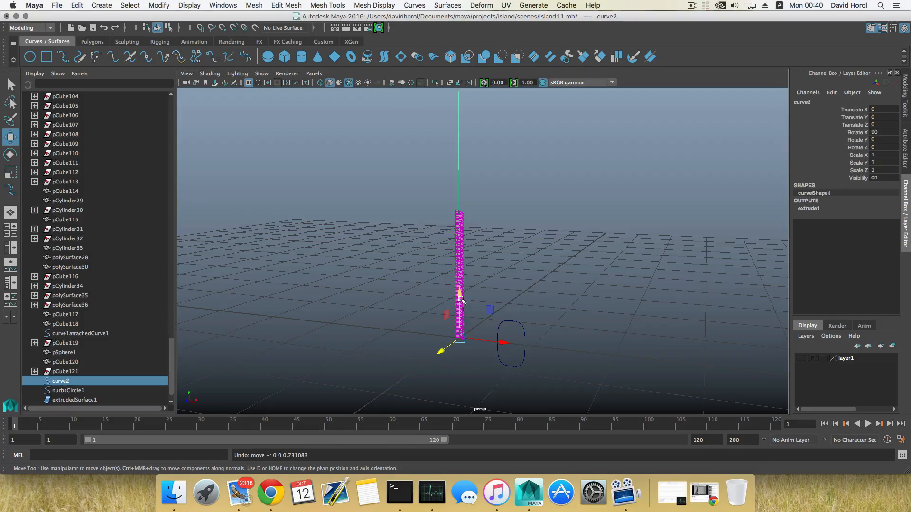
Try moving only the extruded cord surface to about 15.638 along Z.
left_click(455, 228)
left_click_drag(433, 345, 350, 379)
scroll(373, 384, "down", 3)
left_click_drag(446, 285, 273, 373)
left_click_drag(384, 362, 470, 361, "alt")
right_click_drag(470, 360, 408, 359, "alt")
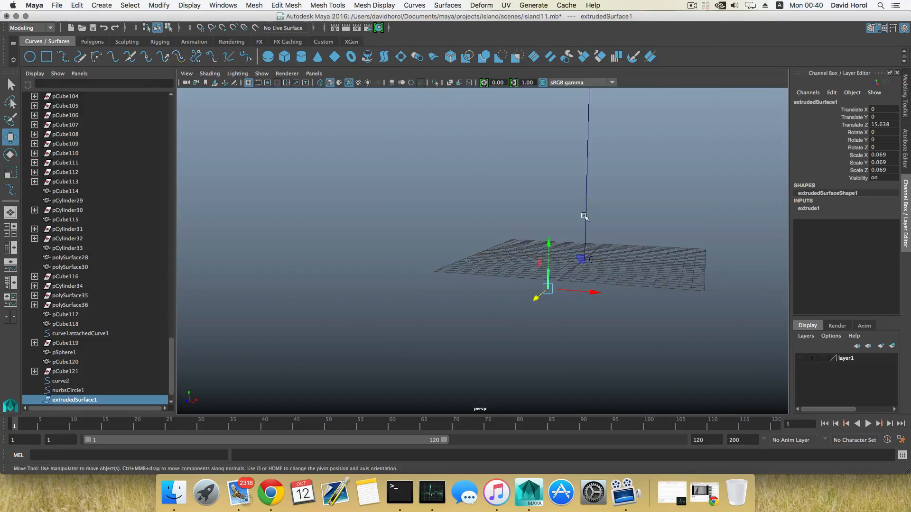
Try moving the cord surface toward the jetty, to about X -93.086 and Z 88.384.
left_click_drag(582, 327, 496, 334, "alt")
middle_click_drag(446, 334, 592, 342, "alt")
left_click_drag(592, 341, 494, 355, "alt")
left_click_drag(550, 319, 224, 394)
middle_click_drag(223, 394, 444, 356, "alt")
left_click_drag(525, 350, 429, 312)
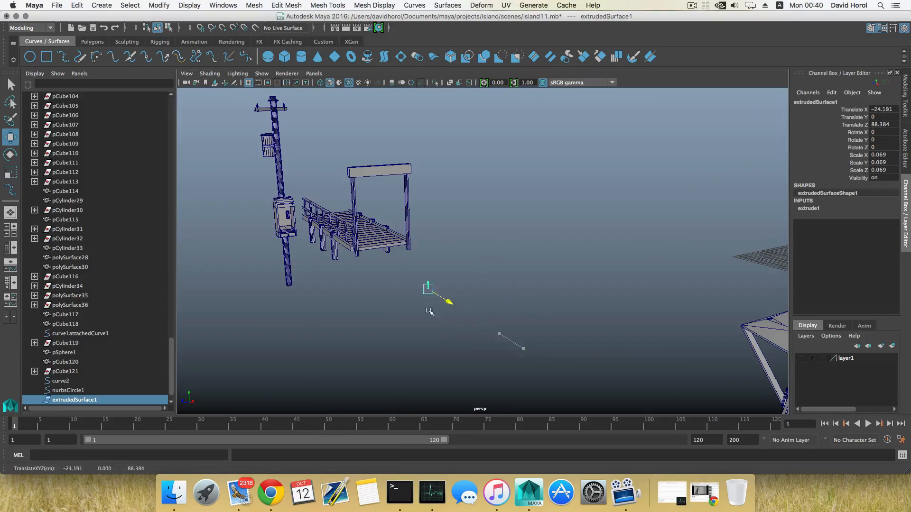
Try bringing the cord surface up to the phone booth, at about X -128.502 and Z 100.243.
middle_click_drag(395, 300, 486, 313, "alt")
right_click_drag(486, 314, 619, 379, "alt")
middle_click_drag(483, 352, 605, 367, "alt")
left_click_drag(387, 243, 356, 247)
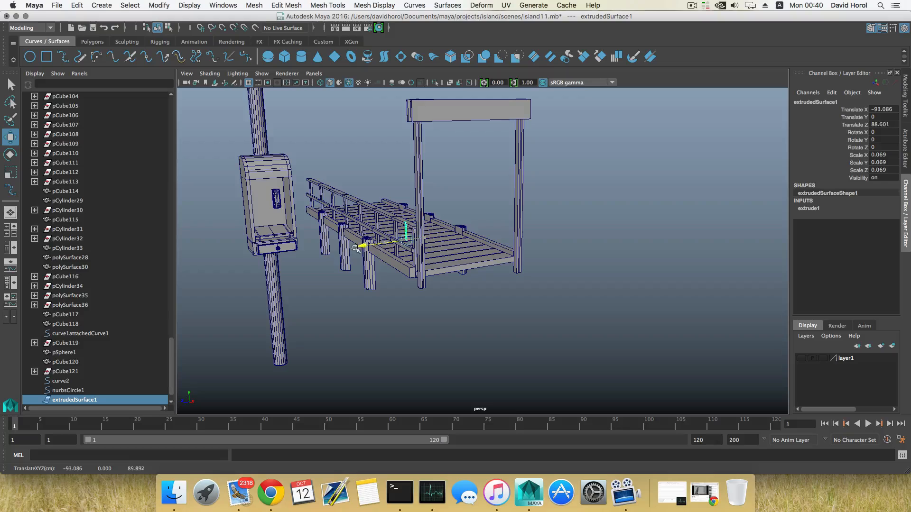
middle_click_drag(287, 290, 419, 317, "alt")
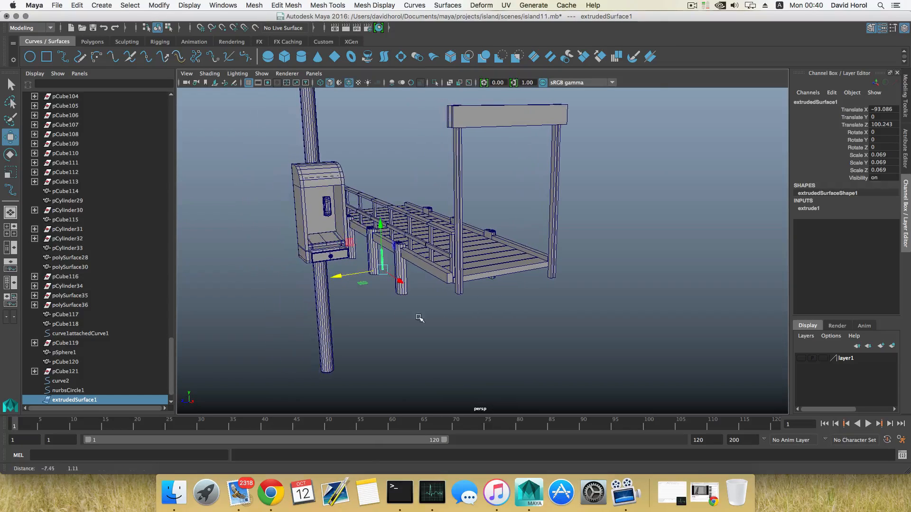
left_click_drag(426, 313, 485, 312, "alt")
right_click_drag(503, 311, 318, 307, "alt")
middle_click_drag(318, 307, 343, 312, "alt")
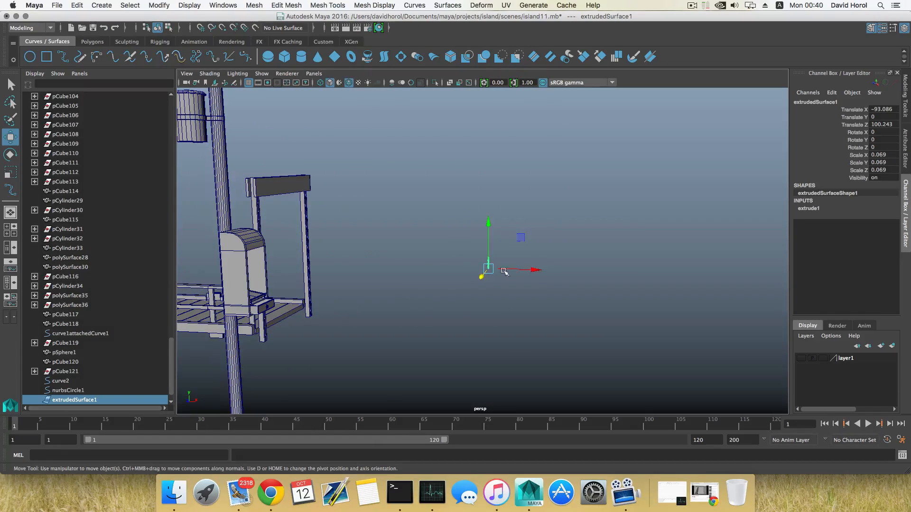
left_click_drag(538, 271, 406, 276)
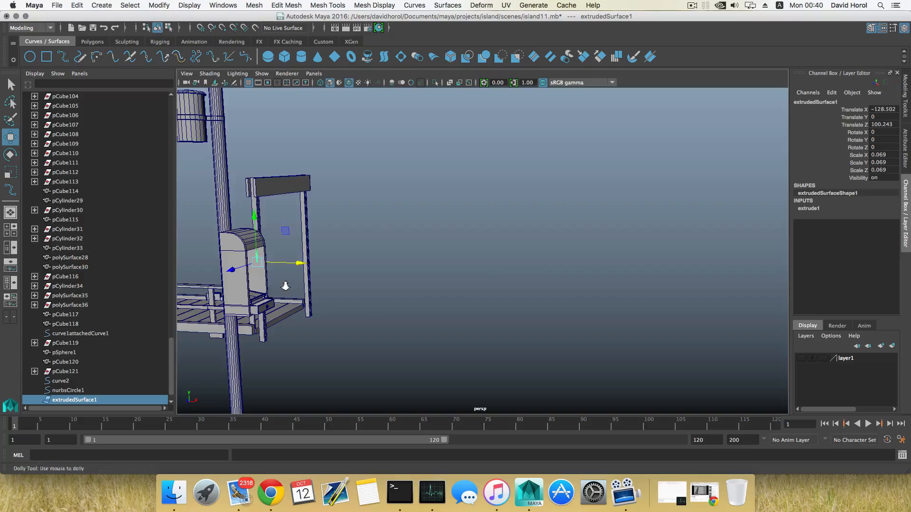
Try placing the cord surface inside the booth by shifting it to Z 95.77 and lowering it to Y -4.652.
right_click_drag(285, 286, 317, 329, "alt")
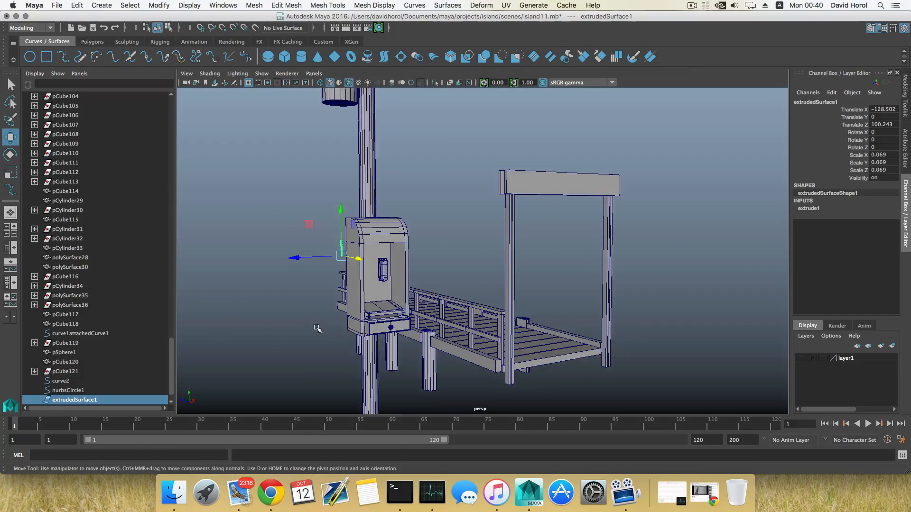
middle_click_drag(317, 328, 373, 335, "alt")
left_click_drag(361, 268, 401, 266)
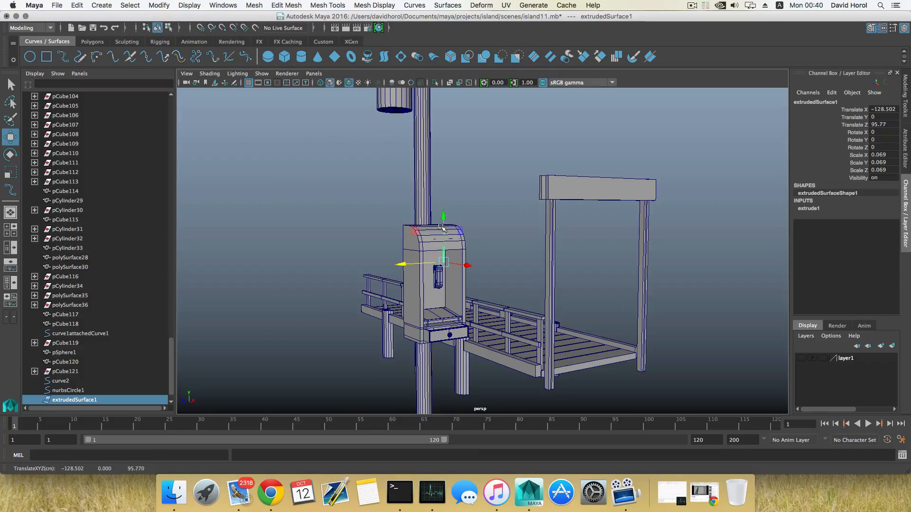
right_click_drag(437, 272, 655, 368, "alt")
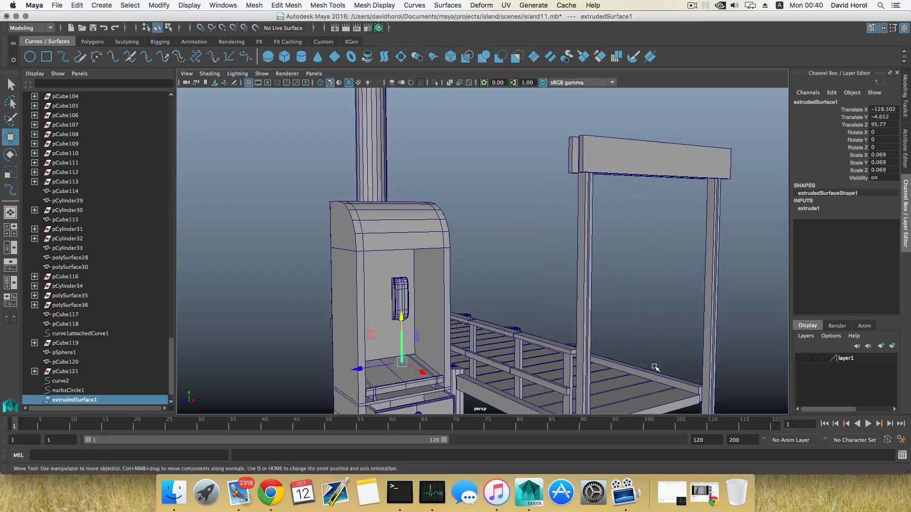
Try aligning the cord surface beneath the handset, at about X -133.828 and Z 93.388.
middle_click_drag(455, 311, 462, 286, "alt")
right_click_drag(465, 290, 667, 386, "alt")
middle_click_drag(465, 307, 468, 259, "alt")
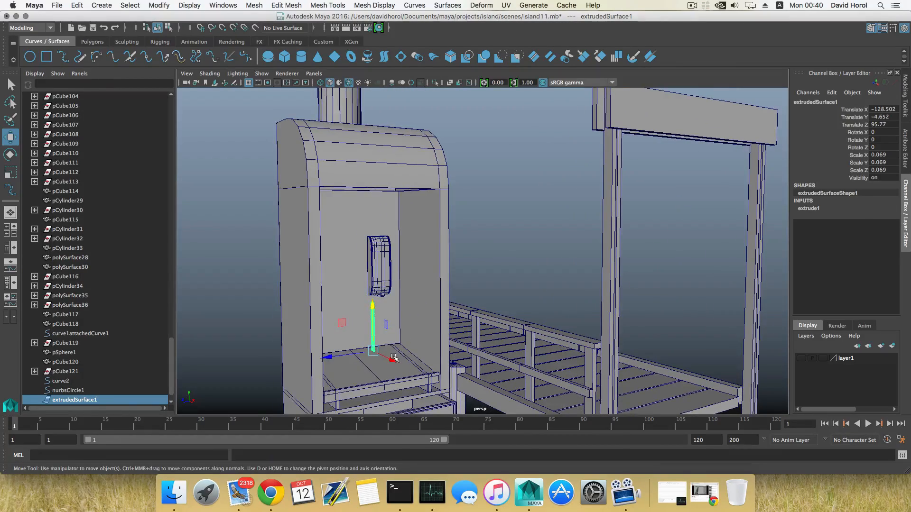
right_click_drag(395, 358, 436, 372, "alt")
middle_click_drag(399, 344, 403, 297, "alt")
right_click_drag(378, 289, 434, 307, "alt")
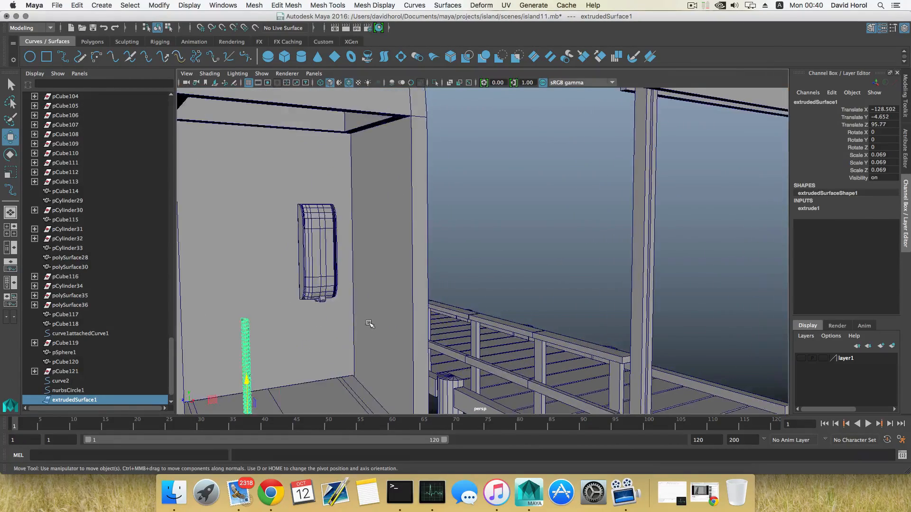
middle_click_drag(370, 323, 397, 204, "alt")
left_click_drag(228, 314, 307, 297)
left_click_drag(499, 290, 361, 256)
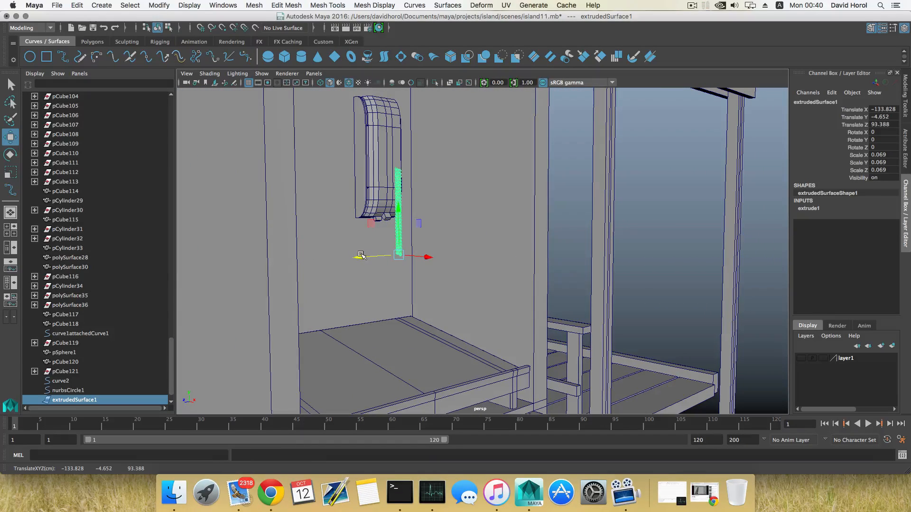
Undo all moves of the cord surface back to the origin, along with its selection.
key("super+z")
key("super+z")
key("super+z")
scroll(463, 293, "down", 5)
key("super+z")
scroll(463, 293, "down", 6)
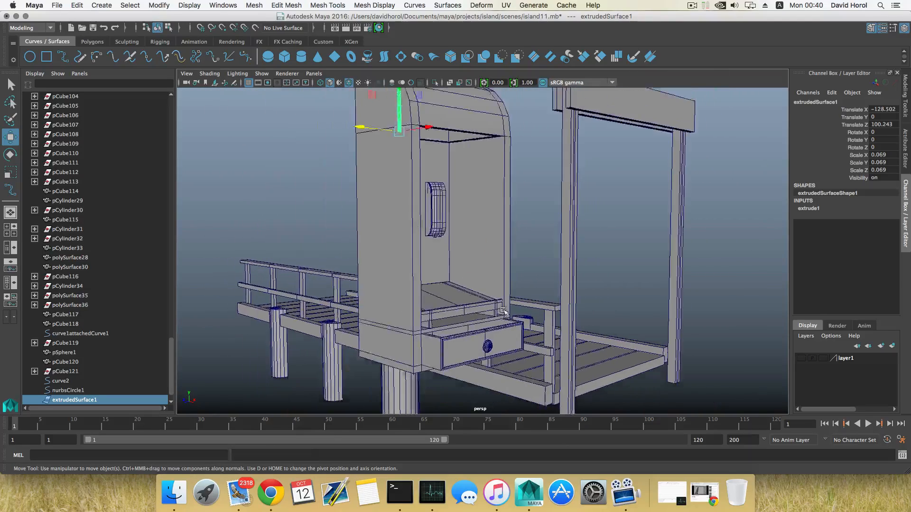
scroll(522, 321, "down", 10)
key("super+z")
key("super+z")
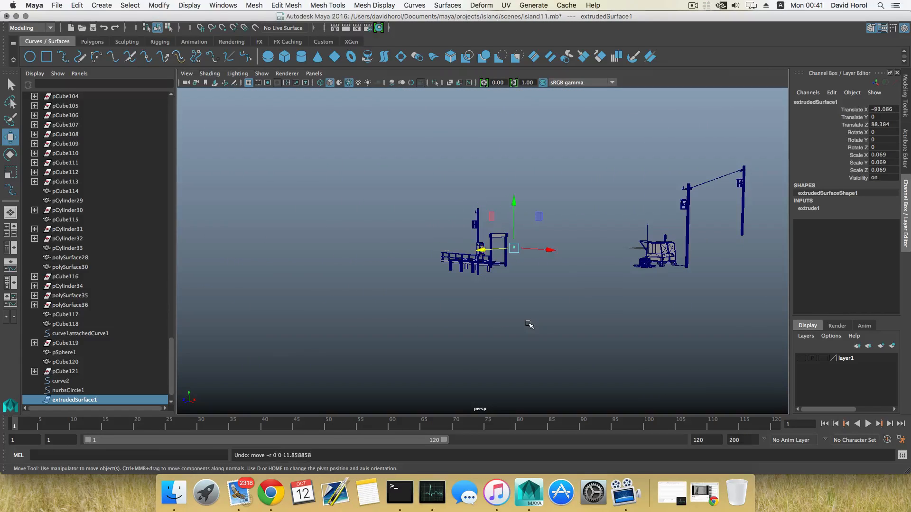
key("super+z")
key("super+z")
key("super+z")
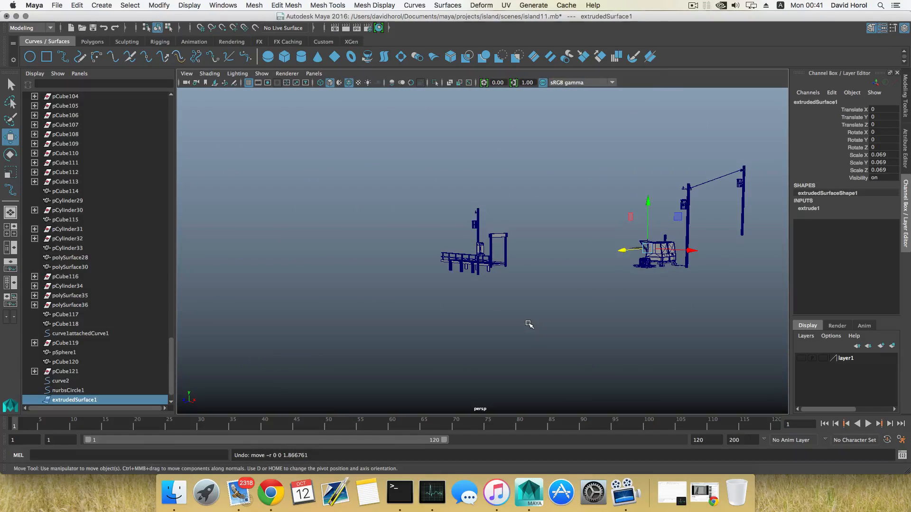
key("super+z")
Select both parts of the handset inside the phone booth.
middle_click_drag(574, 307, 354, 355, "alt")
left_click_drag(370, 354, 427, 346, "alt")
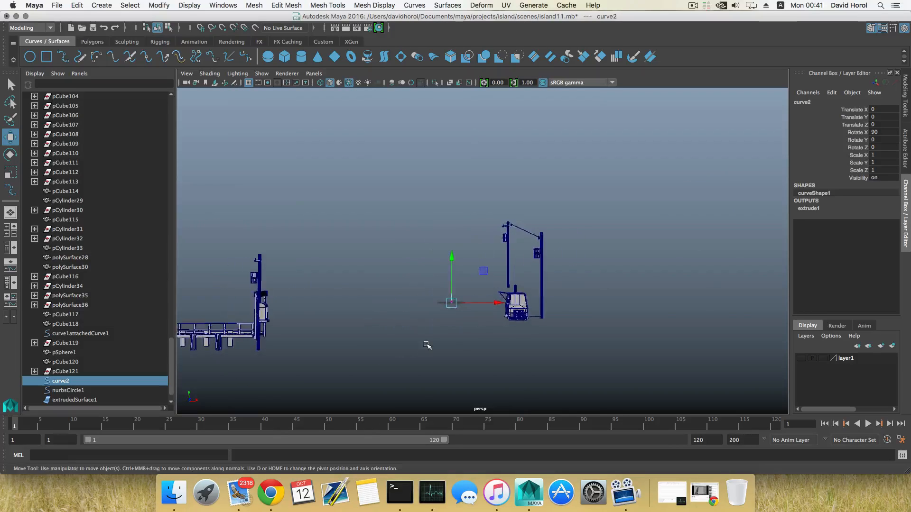
scroll(426, 344, "up", 6)
middle_click_drag(426, 344, 445, 268, "alt")
scroll(416, 317, "up", 6)
middle_click_drag(416, 317, 449, 284, "alt")
right_click_drag(440, 280, 350, 302, "alt")
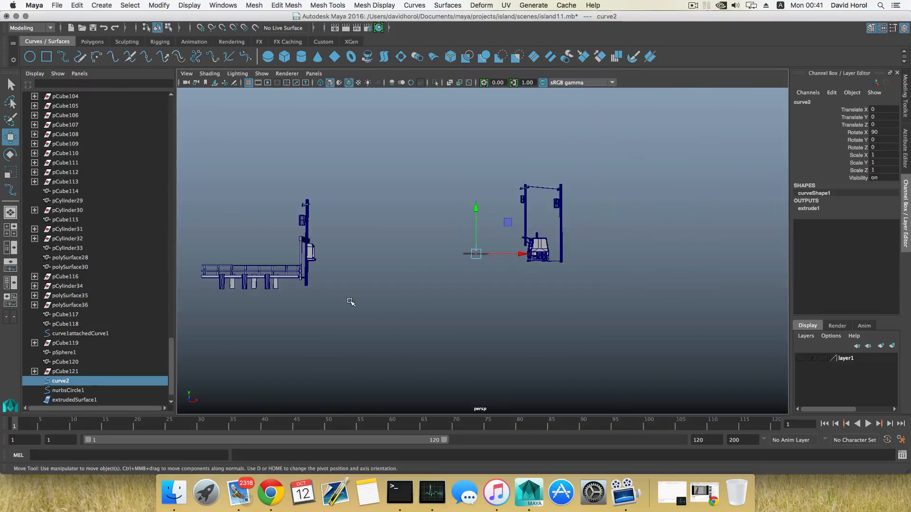
left_click_drag(350, 302, 296, 302, "alt")
middle_click_drag(334, 293, 423, 293, "alt")
scroll(423, 293, "up", 10)
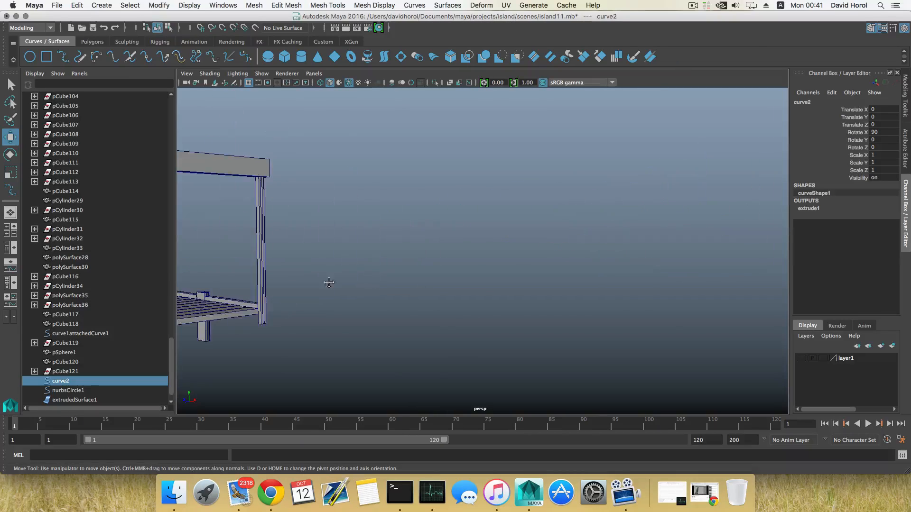
scroll(329, 282, "down", 5)
left_click(341, 221)
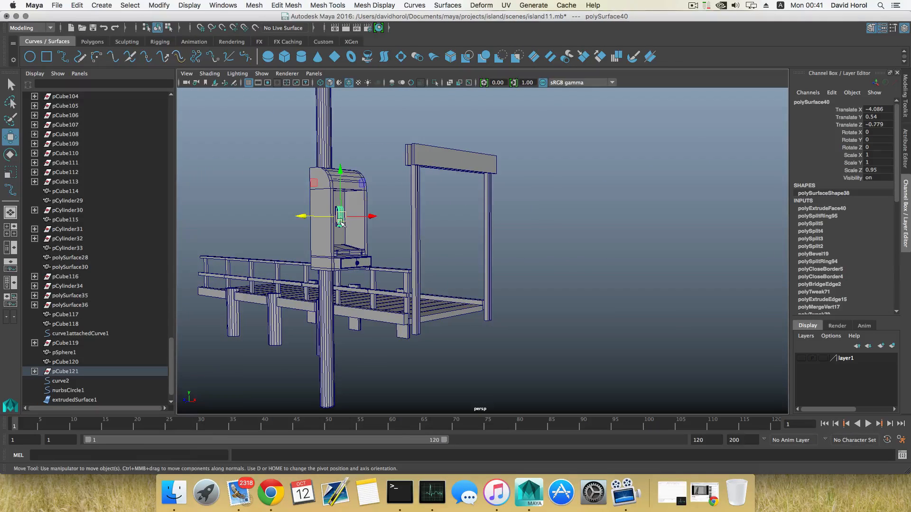
key("q")
left_click(337, 222, "shift")
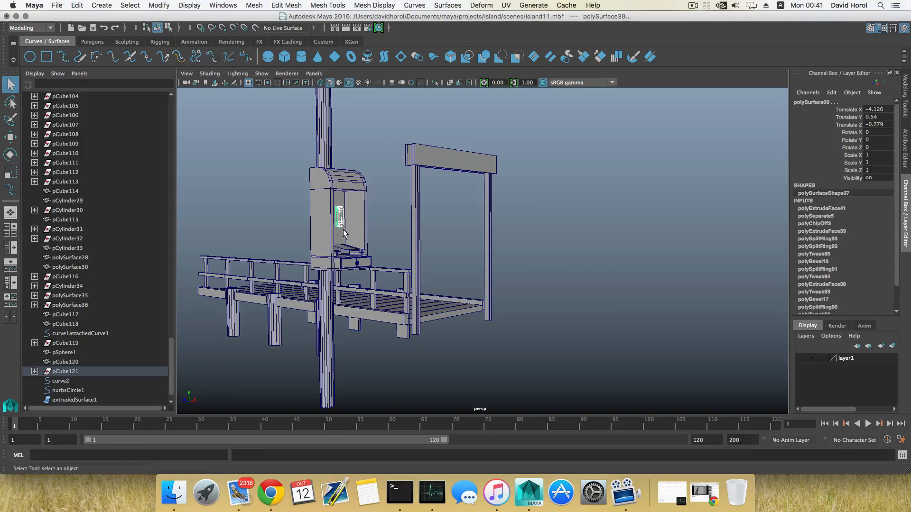
Move the handset out of the booth toward the cord at the origin, to about X 120.959, Y 4.389, Z -100.766.
scroll(590, 319, "down", 5)
key("w")
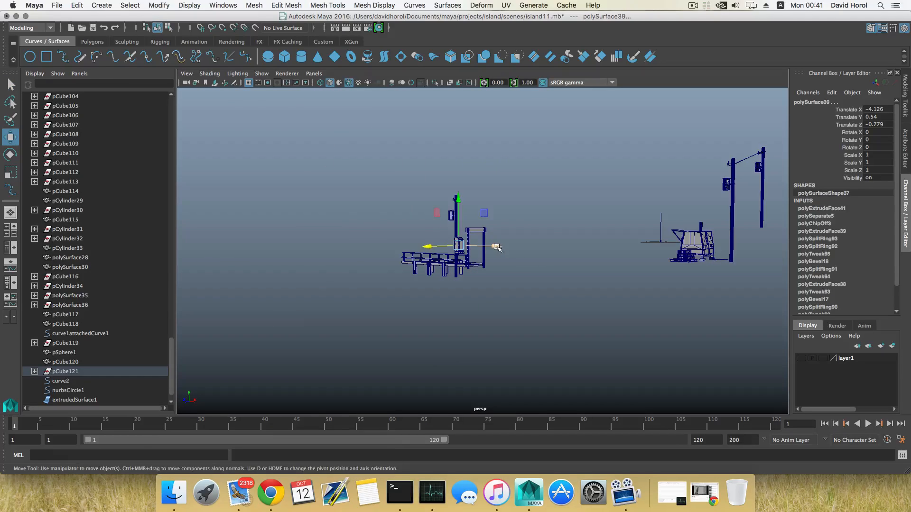
left_click_drag(495, 246, 627, 299)
left_click_drag(472, 339, 548, 311)
left_click_drag(558, 216, 559, 206)
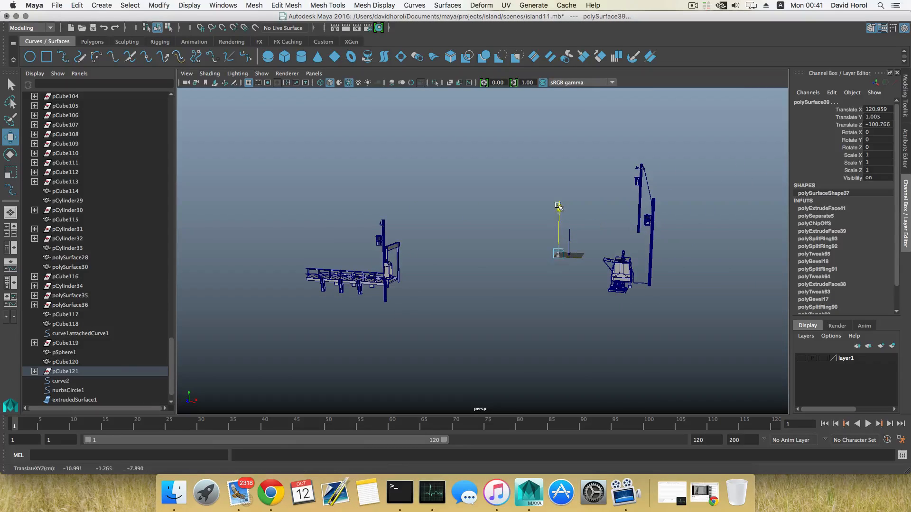
Position the handset closer to the cord at about X 127.096 and Z -92.909, just above the grid.
right_click_drag(558, 270, 664, 288, "alt")
middle_click_drag(620, 286, 539, 303, "alt")
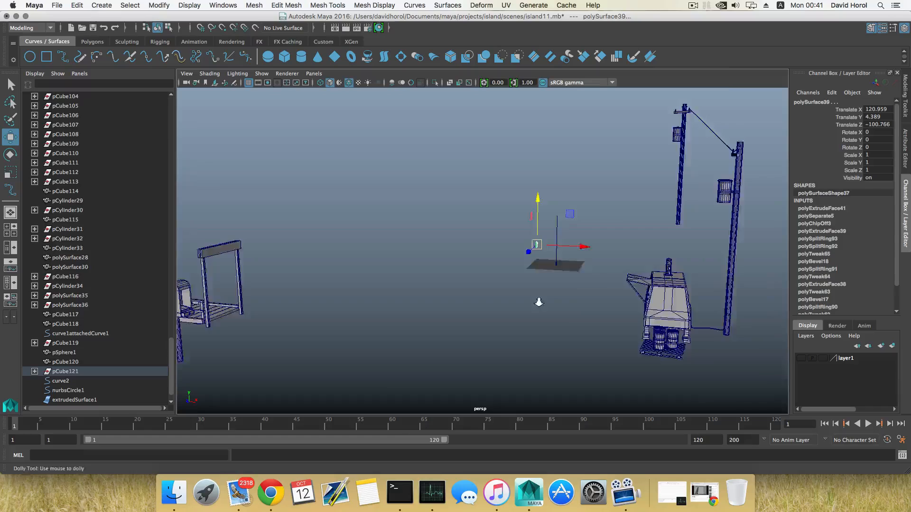
right_click_drag(539, 303, 638, 358, "alt")
left_click_drag(639, 358, 578, 350, "alt")
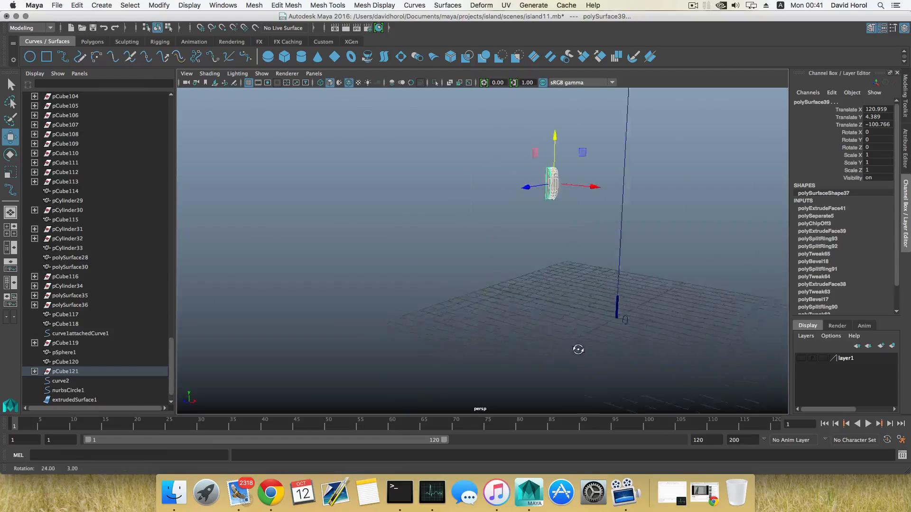
mouse_move(578, 350)
middle_mouse_down("alt")
mouse_move(645, 345)
mouse_move(564, 342)
middle_mouse_up("alt")
left_click_drag(590, 218, 478, 220)
left_click_drag(523, 183, 527, 279)
left_click_drag(515, 325, 604, 336, "alt")
middle_click_drag(503, 324, 518, 309, "alt")
left_click_drag(518, 309, 577, 262, "alt")
left_click_drag(533, 215, 534, 181)
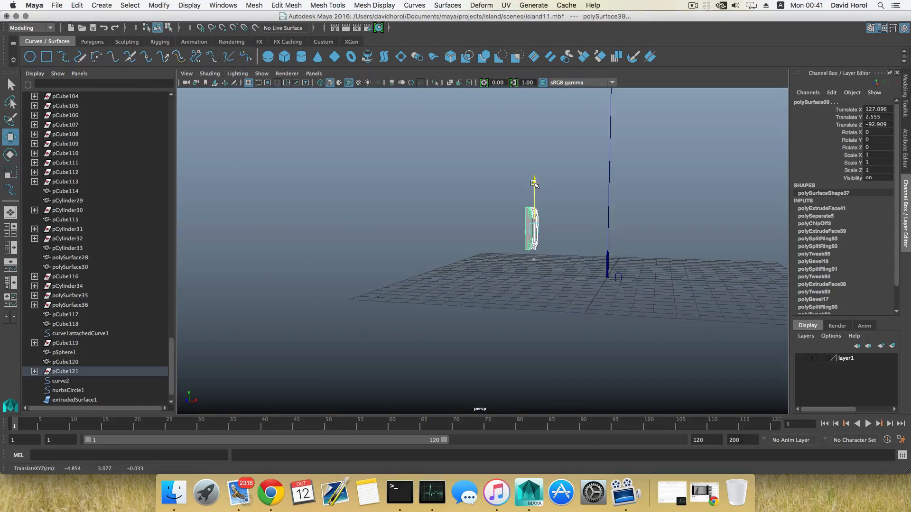
Switch the cord's path curve to control vertex editing and select its two lowest vertices.
left_click_drag(456, 261, 513, 205, "alt")
left_click_drag(520, 170, 558, 221)
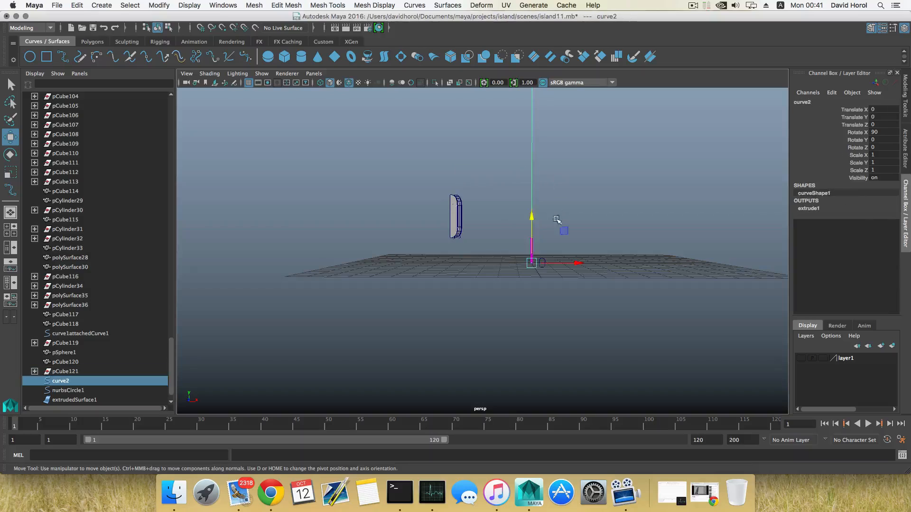
right_click_drag(559, 222, 536, 221, "alt")
key("e")
left_click_drag(526, 217, 527, 218)
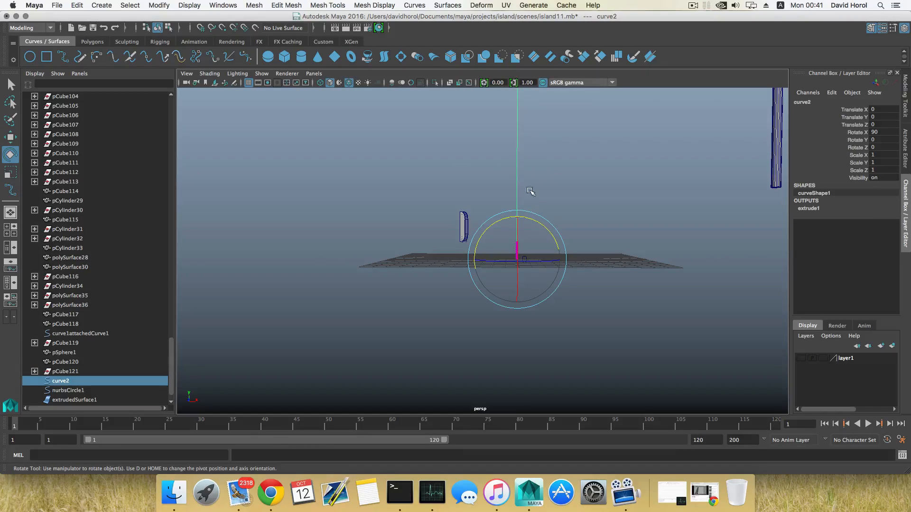
right_click_drag(549, 169, 485, 172)
left_click_drag(535, 283, 531, 280)
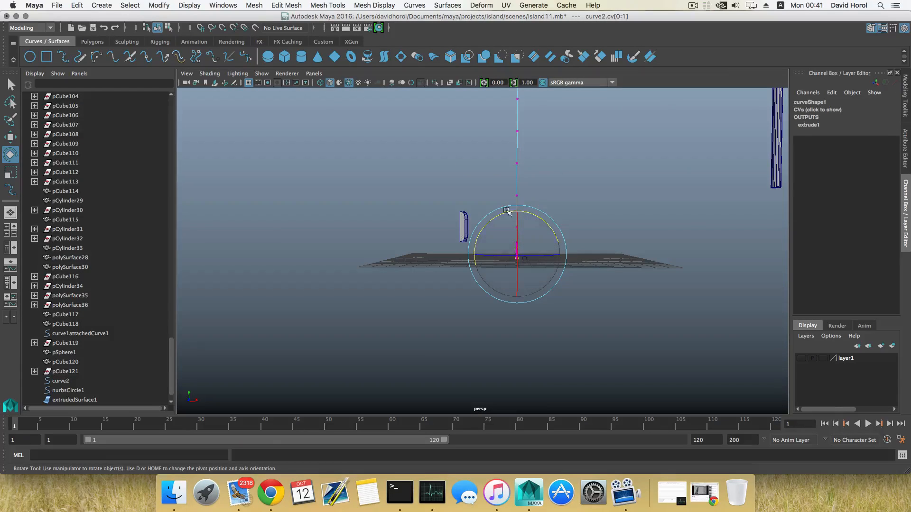
Move the two end vertices sideways toward the handset, rotate them, and raise them to about X -2.134, Y 5.479.
left_click_drag(522, 212, 549, 257)
key("w")
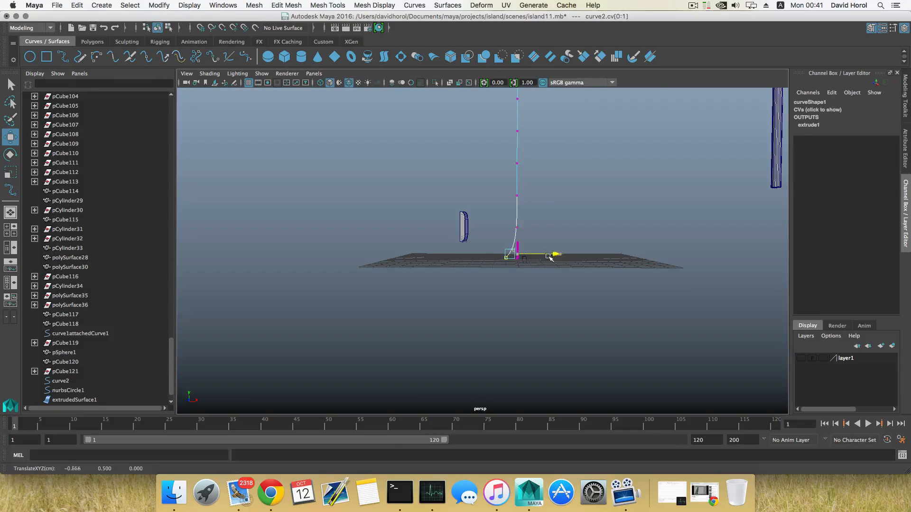
key("e")
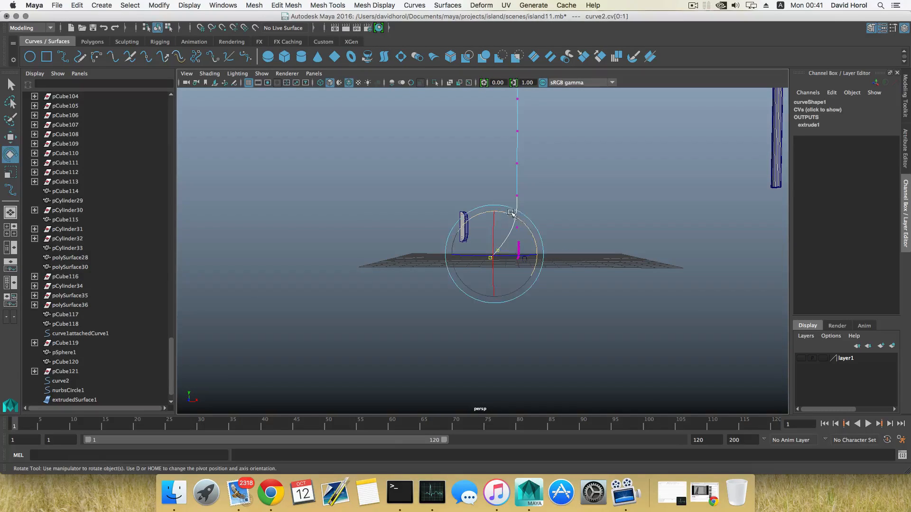
left_click_drag(530, 257, 531, 258)
key("w")
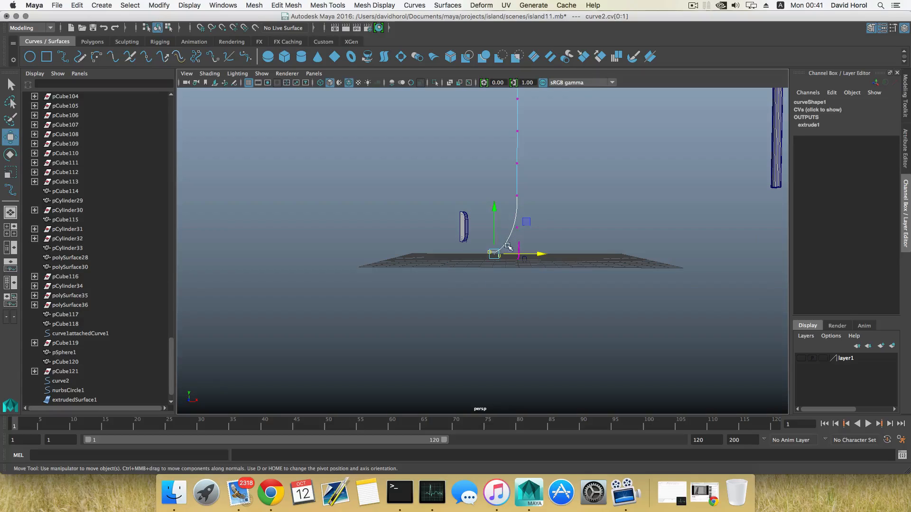
left_click_drag(493, 208, 491, 189)
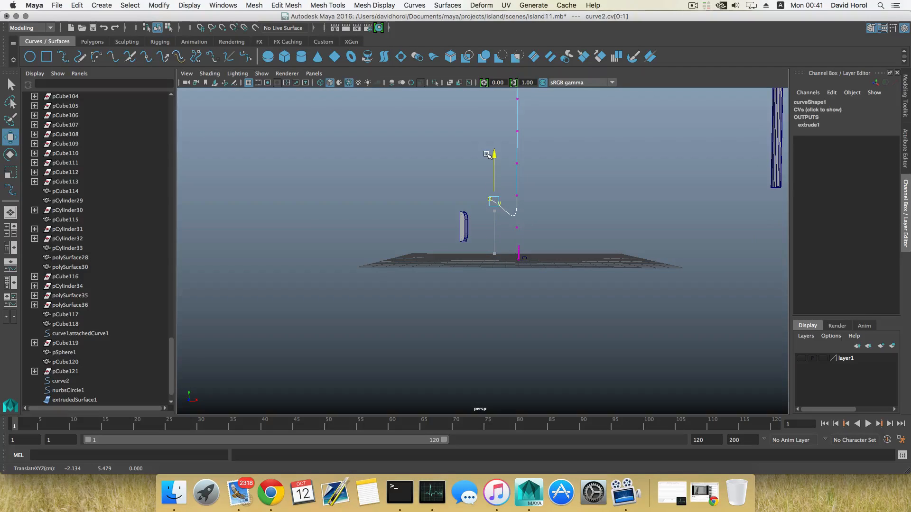
Raise the curve's end vertex on its own and shift the second vertex outward to open a U-shaped bend.
left_click_drag(488, 155, 482, 192)
left_click(494, 208)
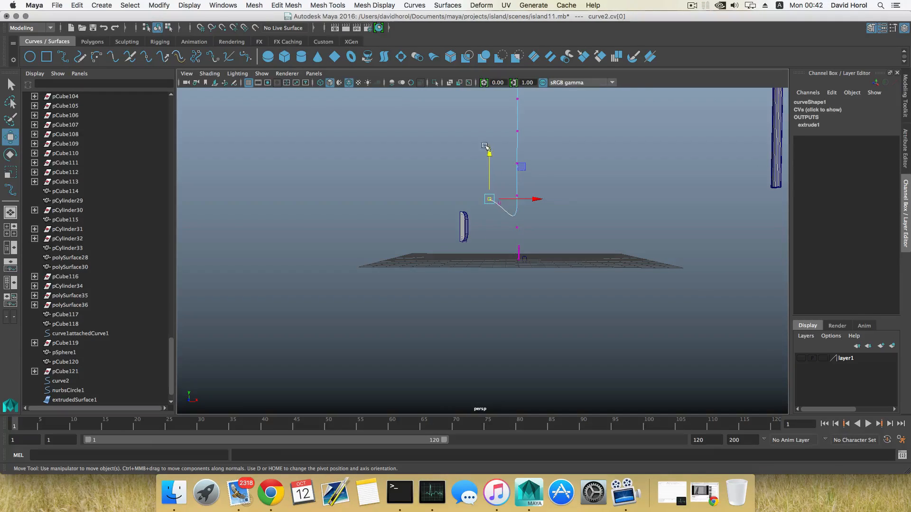
left_click_drag(490, 143, 489, 125)
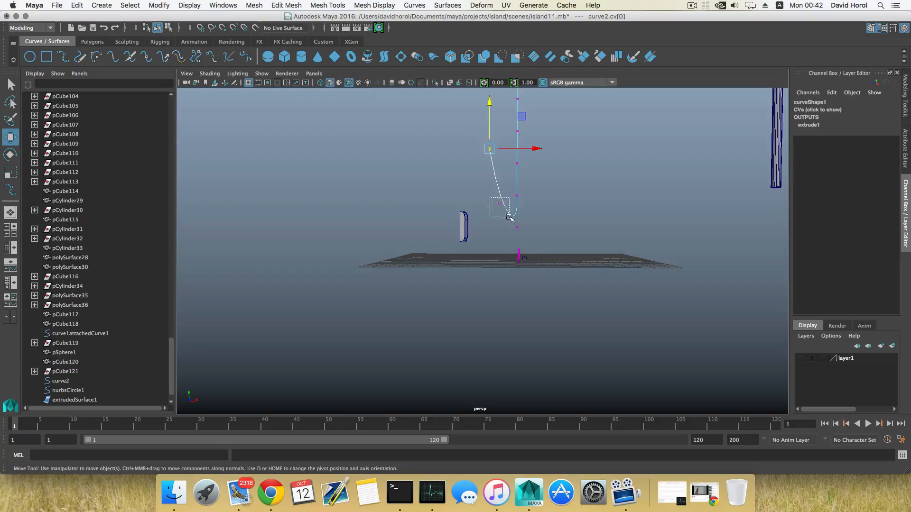
left_click(500, 205)
left_click_drag(550, 205, 520, 331)
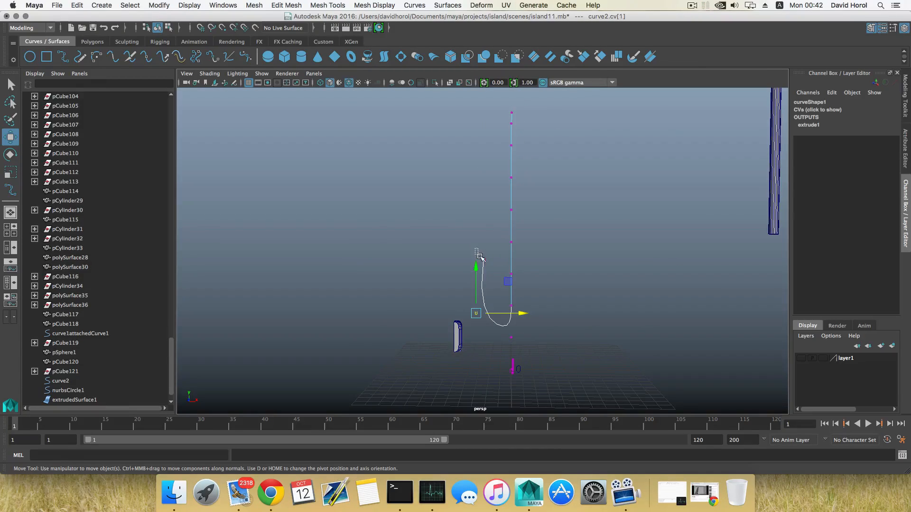
Raise the end vertex to about X -2.599, Y 19.515 and the second vertex to about X -3.312, Y 17.127.
left_click_drag(480, 256, 480, 257)
left_click_drag(484, 223, 483, 167)
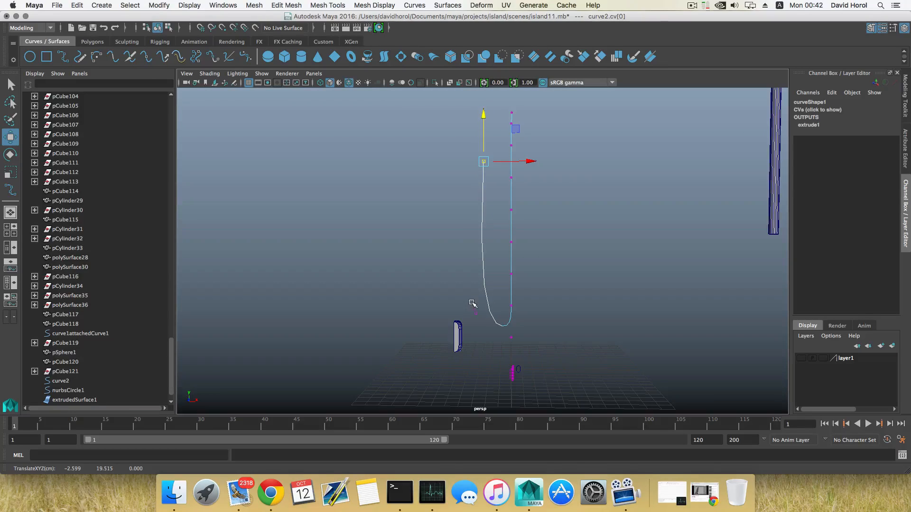
left_click_drag(472, 303, 479, 318)
left_click_drag(475, 269, 474, 142)
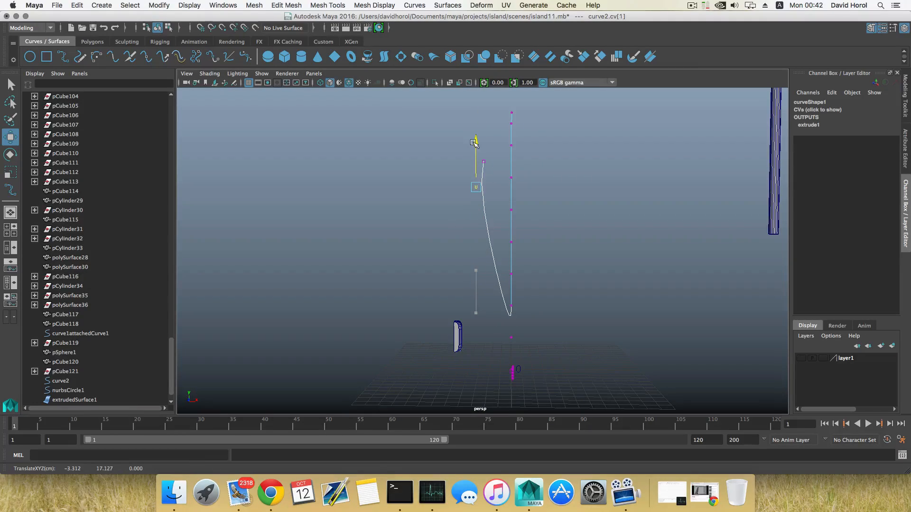
Move the third vertex to about X -3.316, Y 13.305, and bring the end vertex to about X -3.260 and the fourth vertex toward that side.
left_click_drag(507, 304, 556, 312)
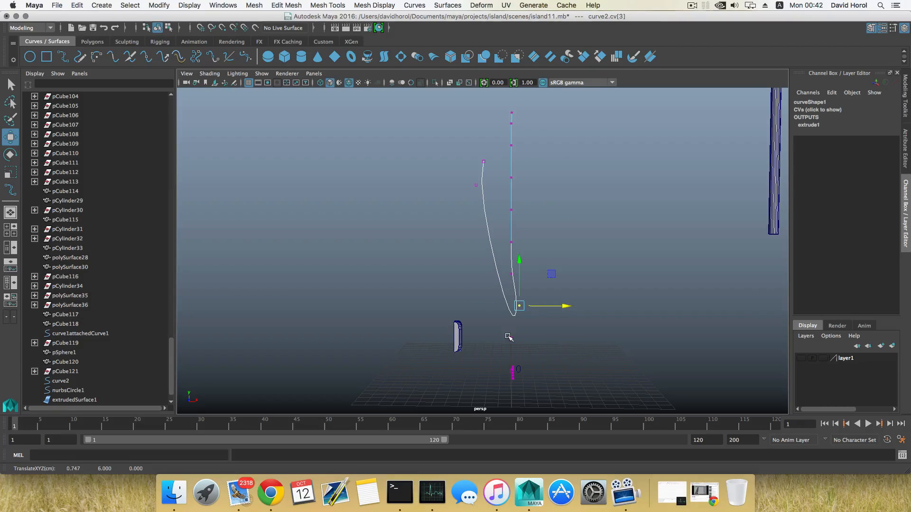
left_click_drag(505, 332, 521, 338)
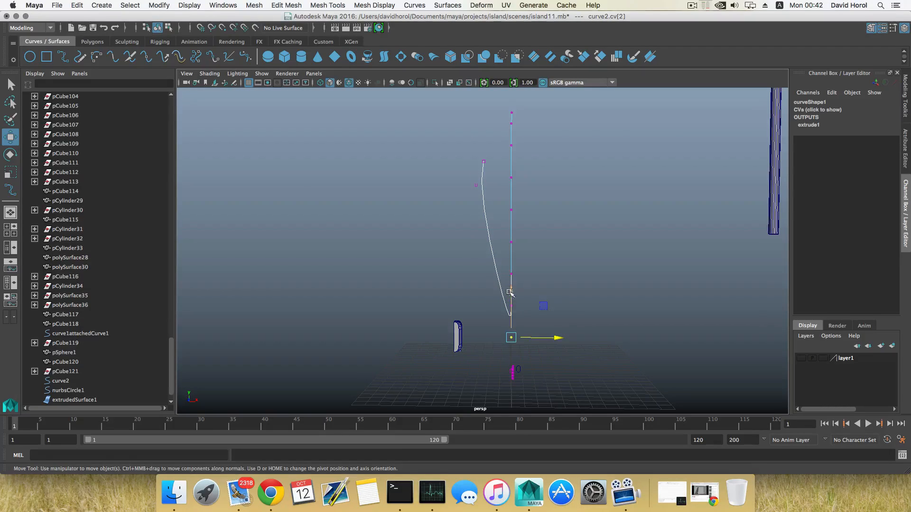
left_click_drag(510, 293, 509, 212)
left_click_drag(556, 258, 521, 257)
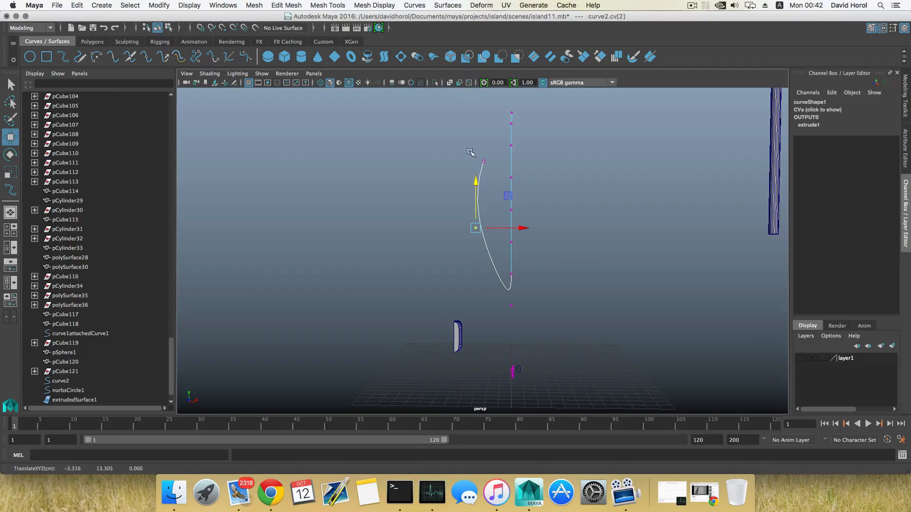
left_click_drag(473, 153, 523, 161)
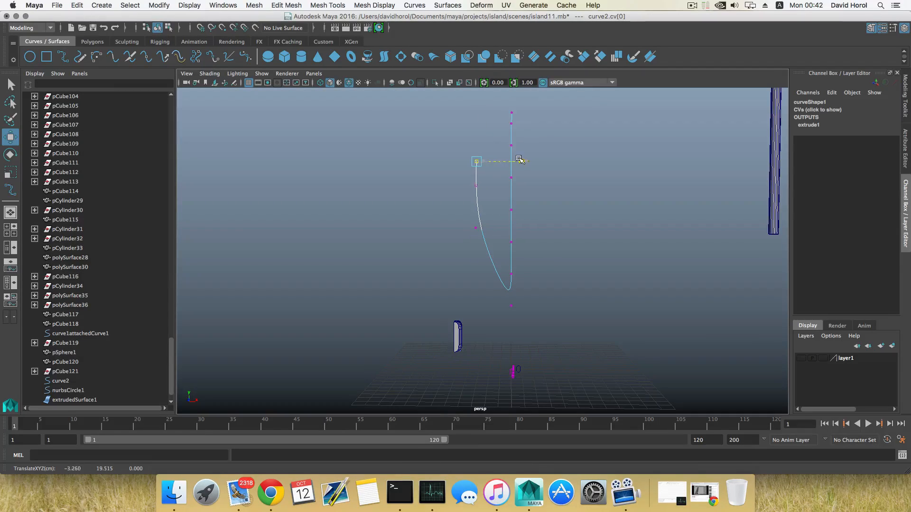
left_click_drag(470, 214, 535, 306)
Examine how the coiled cord surface near the origin follows the bent path curve.
middle_click_drag(516, 381, 472, 249, "alt")
scroll(488, 299, "up", 10)
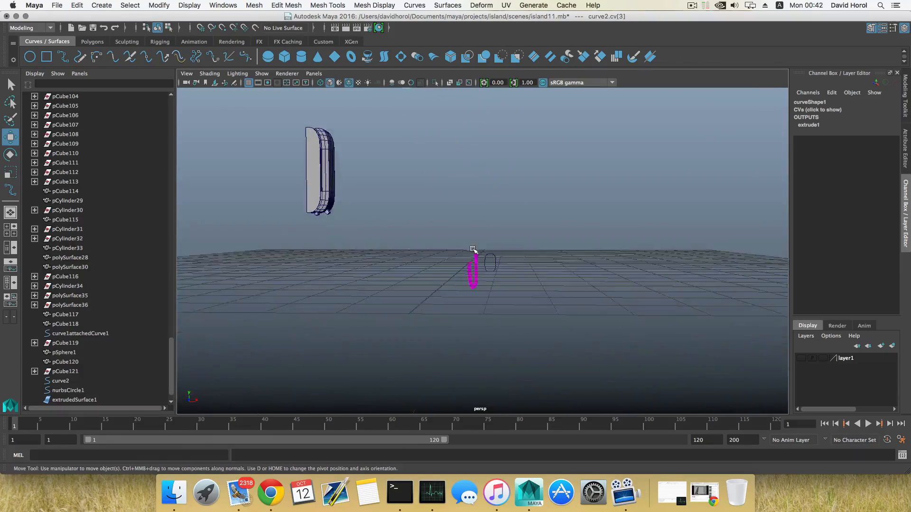
scroll(473, 249, "up", 5)
scroll(465, 302, "up", 5)
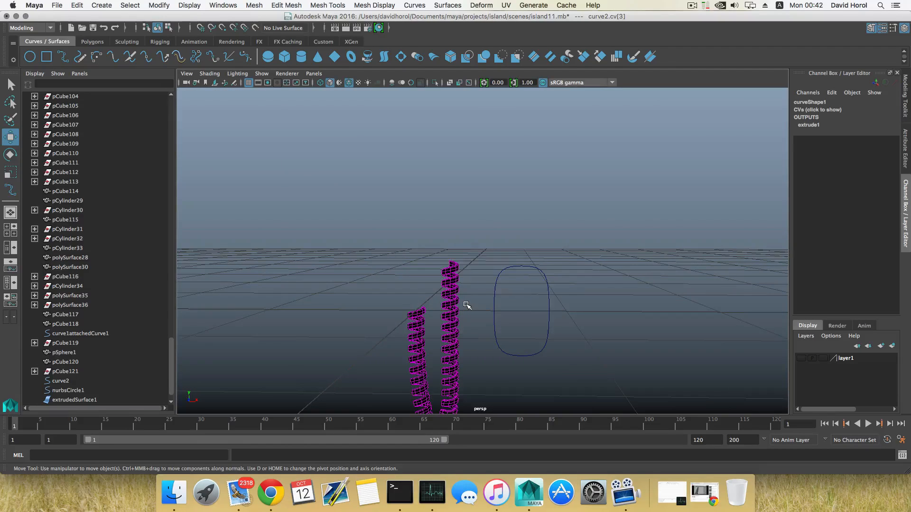
scroll(467, 306, "down", 10)
middle_click_drag(449, 280, 440, 343, "alt")
scroll(444, 294, "down", 6)
middle_click_drag(447, 251, 441, 327, "alt")
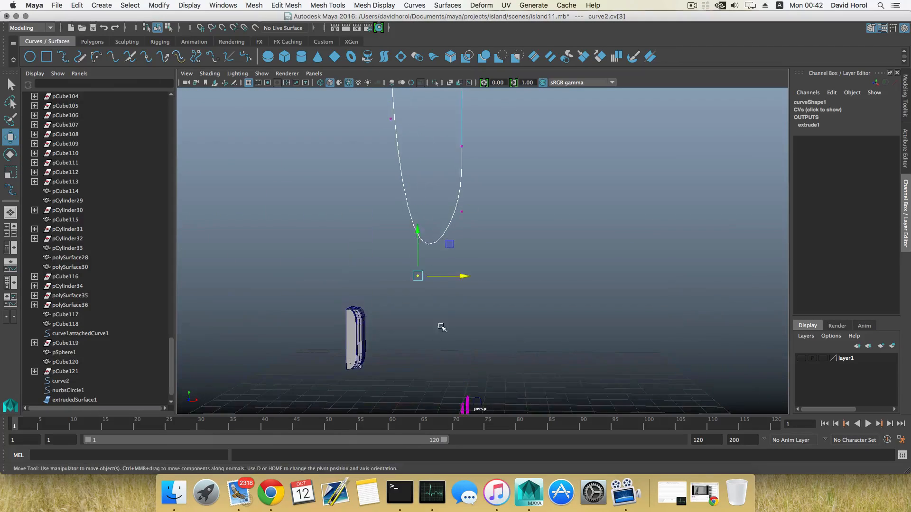
Move the fourth vertex to about X -3.227, Y 9.848, in line with the raised side of the U.
middle_click_drag(442, 282, 444, 332, "alt")
left_click_drag(421, 276, 403, 195)
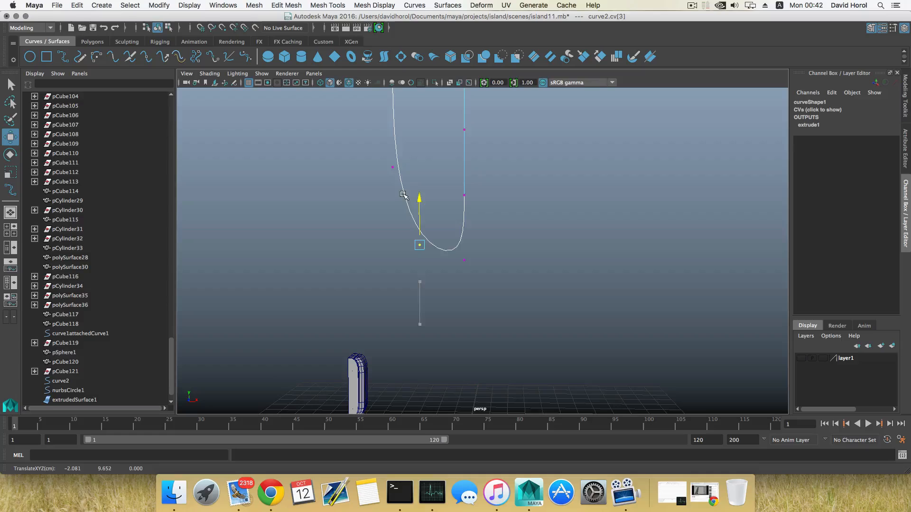
middle_click_drag(419, 228, 420, 282, "alt")
left_click_drag(465, 295, 442, 295)
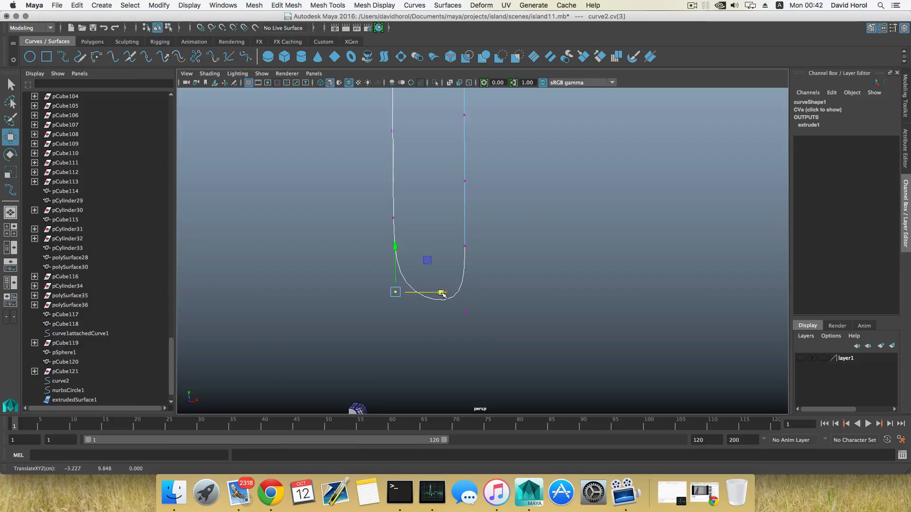
Raise the three end vertices together to about Y 20.779, and lift the fourth vertex up close below them.
scroll(439, 306, "down", 3)
middle_click_drag(439, 306, 437, 385, "alt")
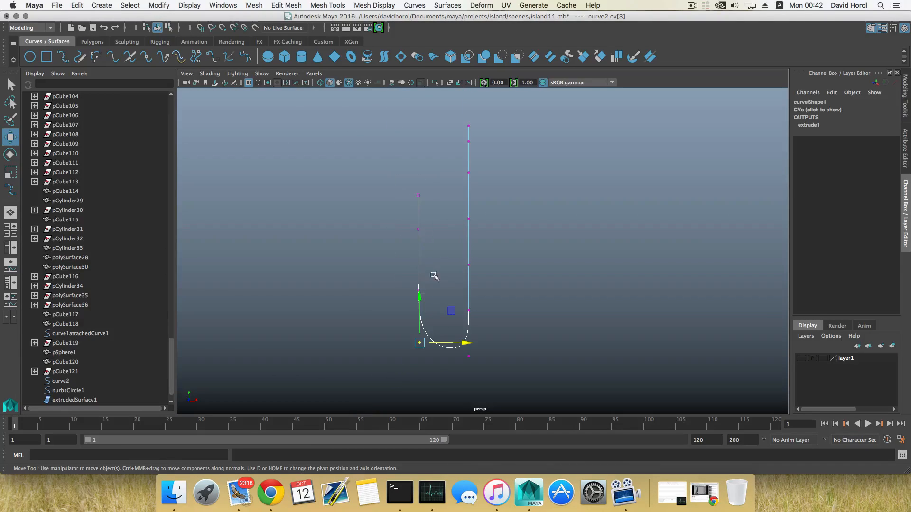
left_click_drag(401, 182, 434, 300)
left_click_drag(417, 195, 416, 159)
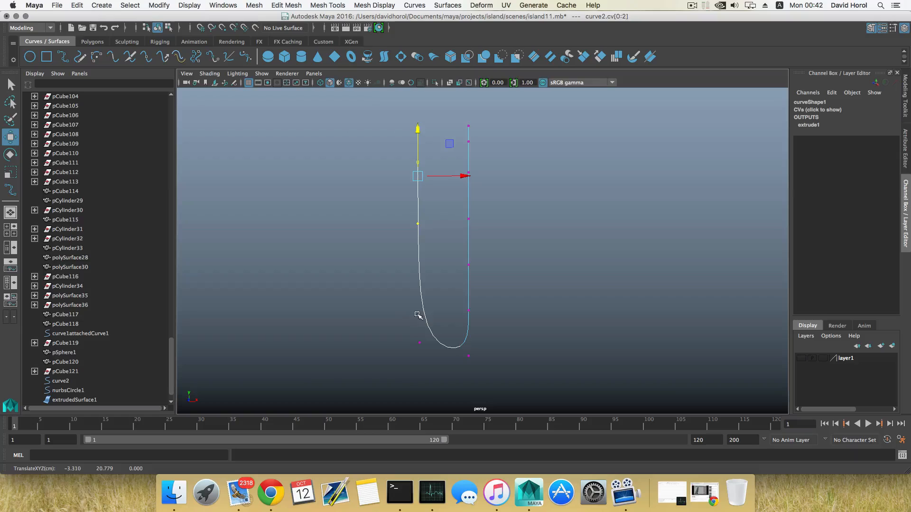
left_click_drag(407, 324, 433, 358)
left_click_drag(421, 300, 409, 214)
Move the fifth vertex to about X -2.801, Y 11.967 to round the bottom of the U.
left_click(468, 356)
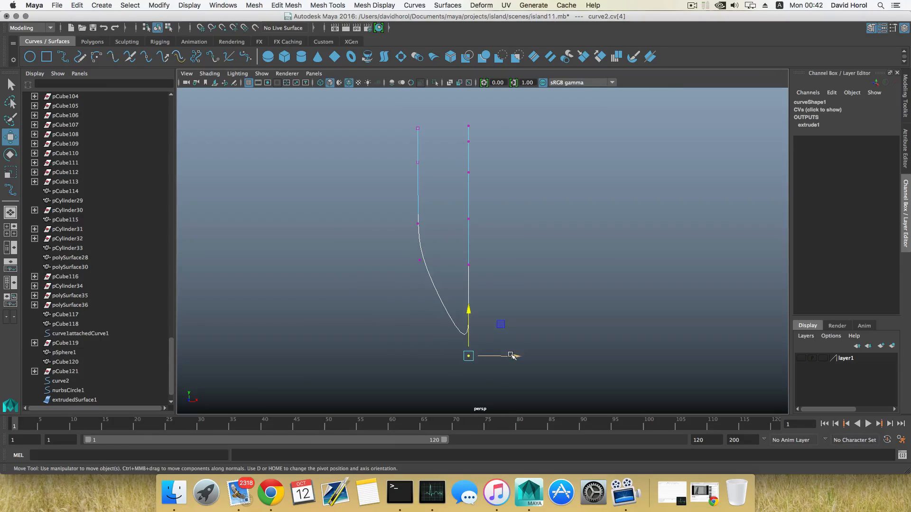
left_click_drag(511, 356, 471, 357)
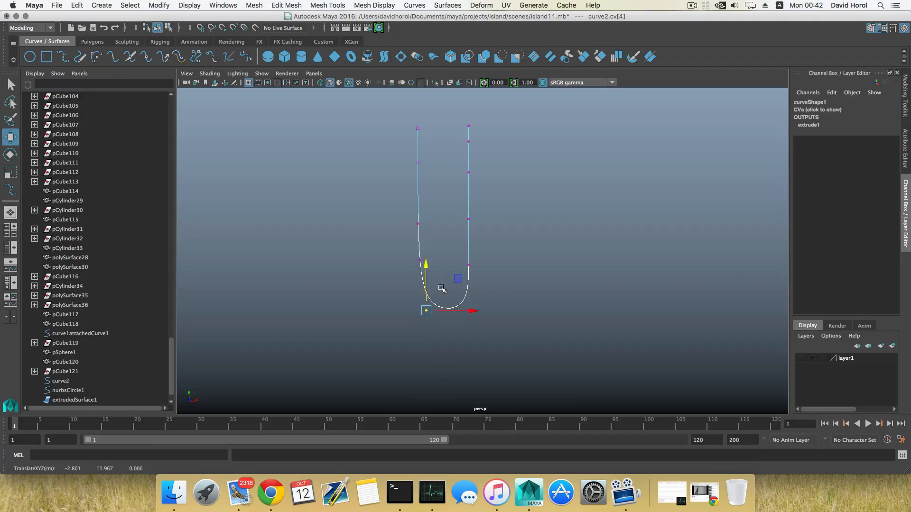
Shift the top three vertices of the curve's straight side inward to about X -0.827, and adjust the last two individually.
left_click_drag(459, 106, 480, 187)
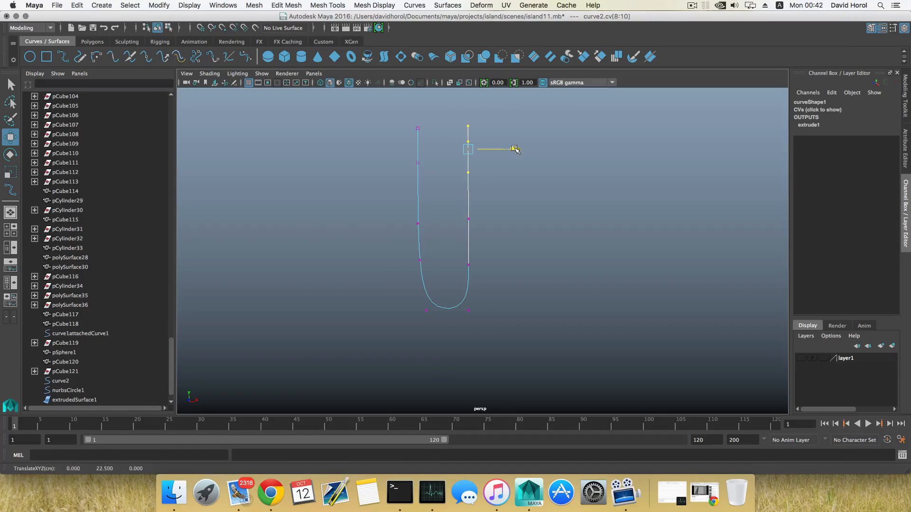
left_click_drag(512, 148, 494, 145)
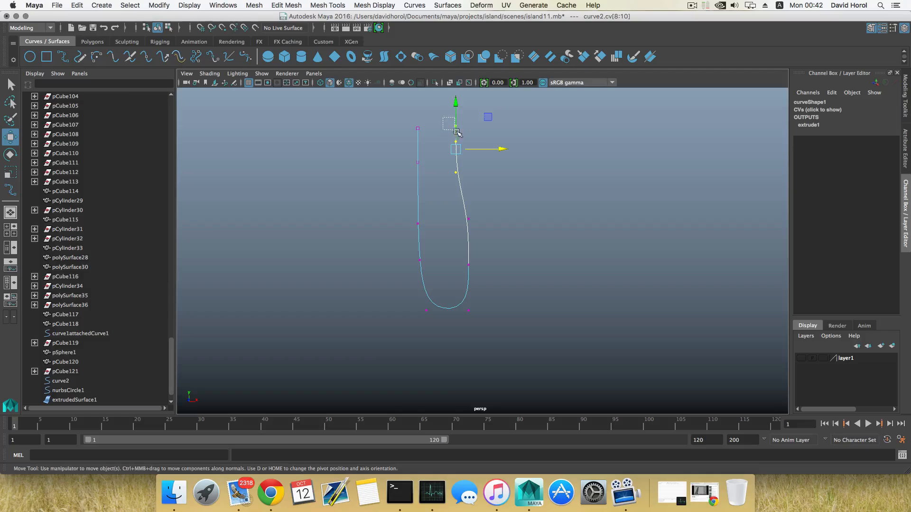
left_click(456, 125)
left_click(501, 124)
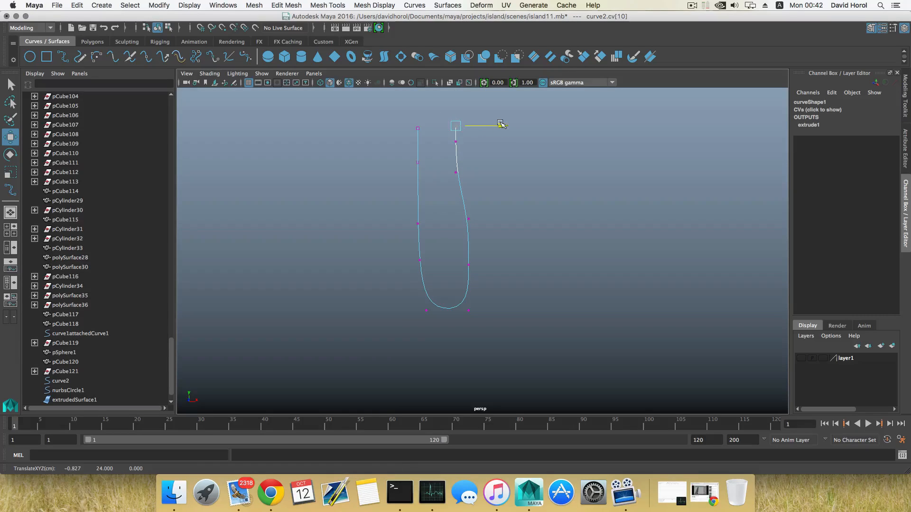
left_click(456, 141)
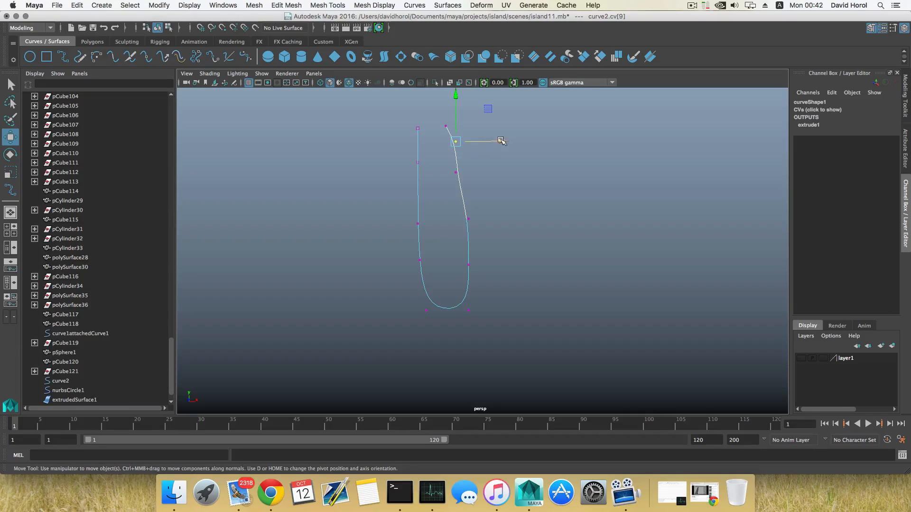
left_click_drag(501, 141, 497, 142)
Inspect the cord's coils after bending the top of the path curve inward.
scroll(491, 278, "down", 3)
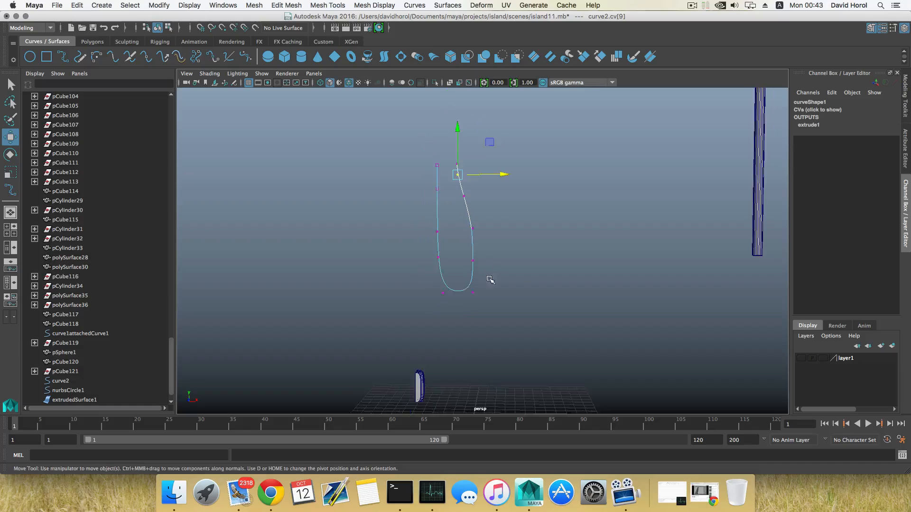
middle_click_drag(490, 320, 473, 207, "alt")
middle_click_drag(464, 270, 465, 204, "alt")
scroll(466, 262, "up", 5)
left_click_drag(466, 263, 466, 301, "alt")
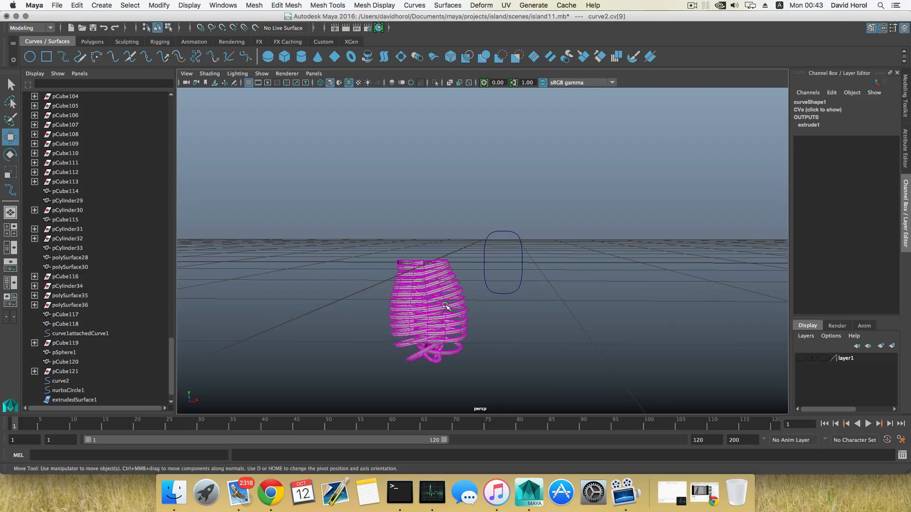
scroll(446, 306, "down", 8)
middle_click_drag(464, 189, 447, 327, "alt")
scroll(447, 327, "down", 3)
scroll(446, 328, "down", 2)
middle_click_drag(440, 208, 437, 295, "alt")
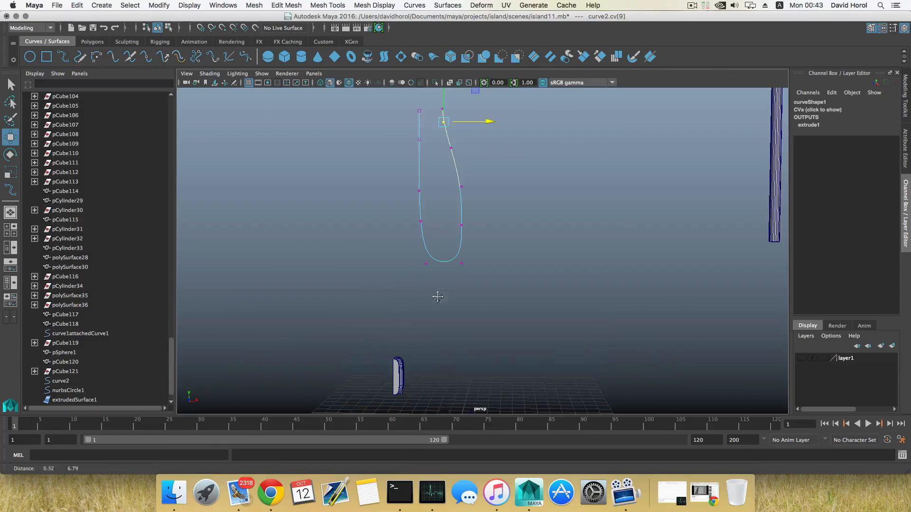
Undo the inward shifts of the three top vertices on the curve's straight side.
key("super+z")
key("super+z")
key("super+z")
key("super+z")
key("super+z")
key("super+z")
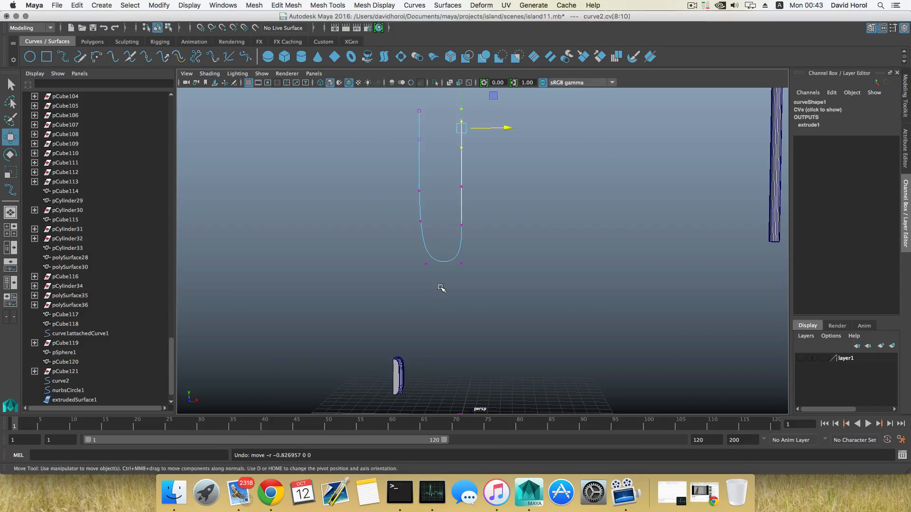
Check the coiled cord again and undo the fifth vertex's move and selection.
mouse_move(463, 320)
middle_mouse_down("alt")
mouse_move(461, 221)
mouse_move(460, 309)
mouse_move(465, 246)
middle_mouse_up("alt")
scroll(465, 277, "up", 5)
key("f")
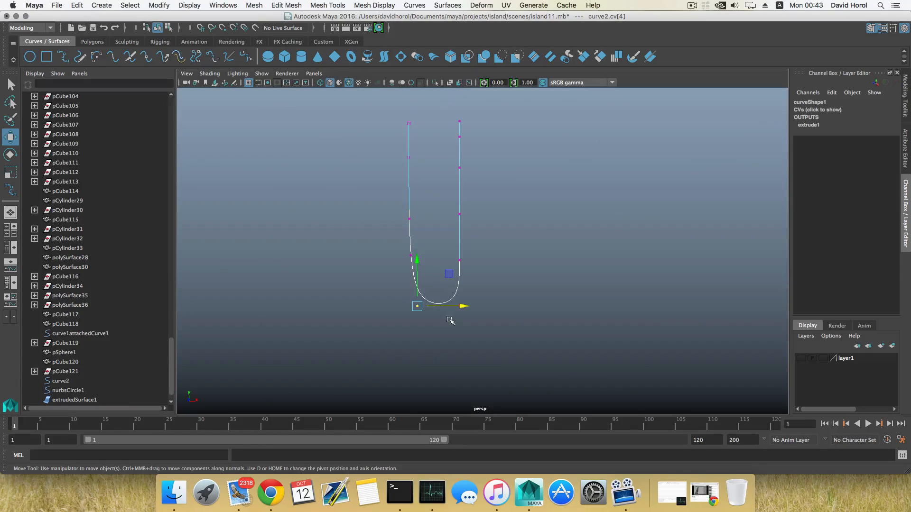
key("z")
key("z")
key("z")
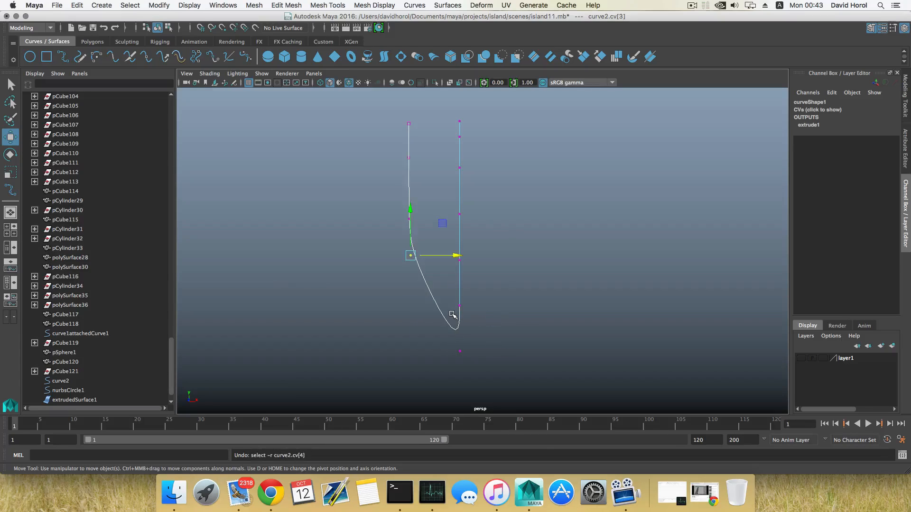
Undo the earlier moves of the path curve's fourth vertex and the related vertex selections.
middle_click_drag(466, 364, 468, 237, "alt")
scroll(460, 278, "up", 8)
key("z")
key("z")
key("z")
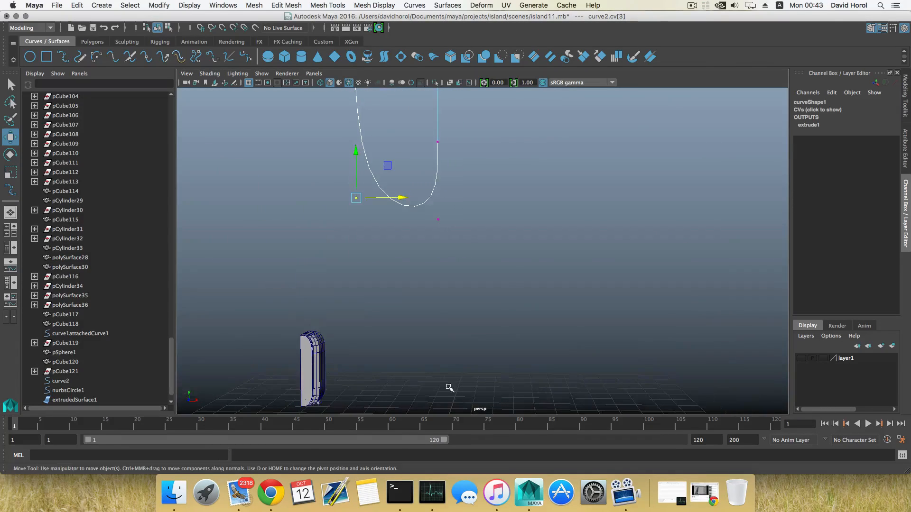
key("z")
key("z")
key("z")
key("z")
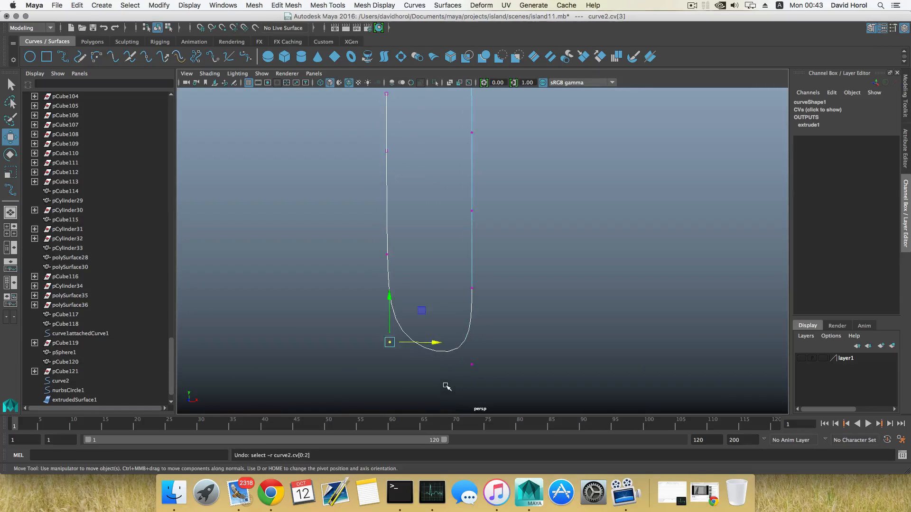
Raise the path curve's fourth vertex and shift it outward to about X -3.124, Y 8.980 to round the U bend.
middle_click_drag(446, 380, 442, 231, "alt")
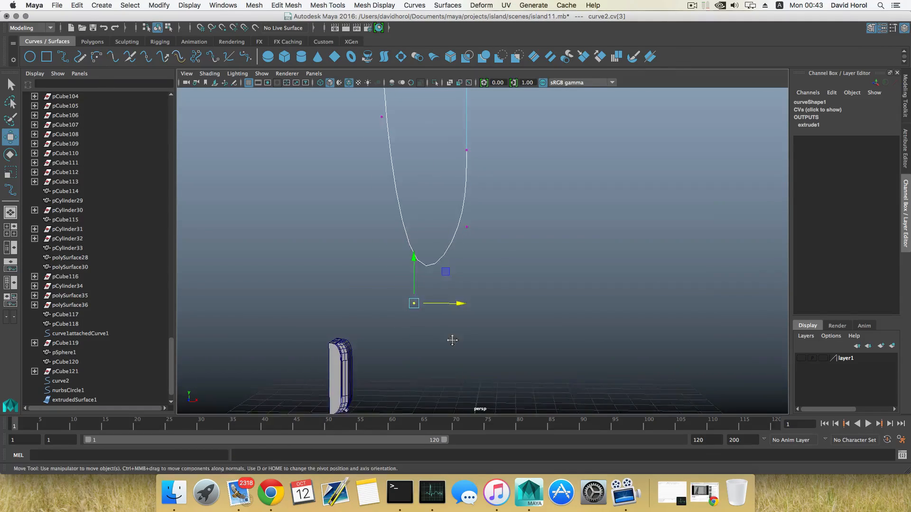
middle_click_drag(452, 340, 447, 185, "alt")
middle_click_drag(477, 294, 472, 261, "alt")
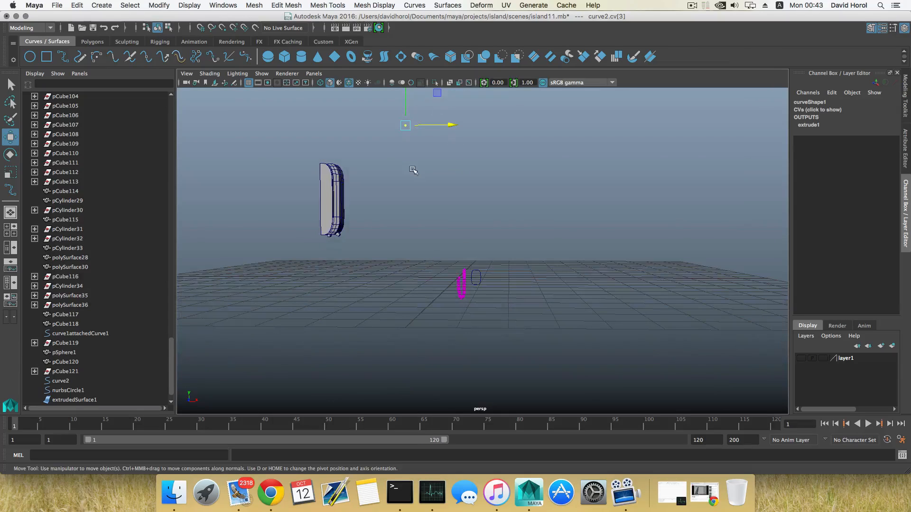
scroll(459, 315, "up", 8)
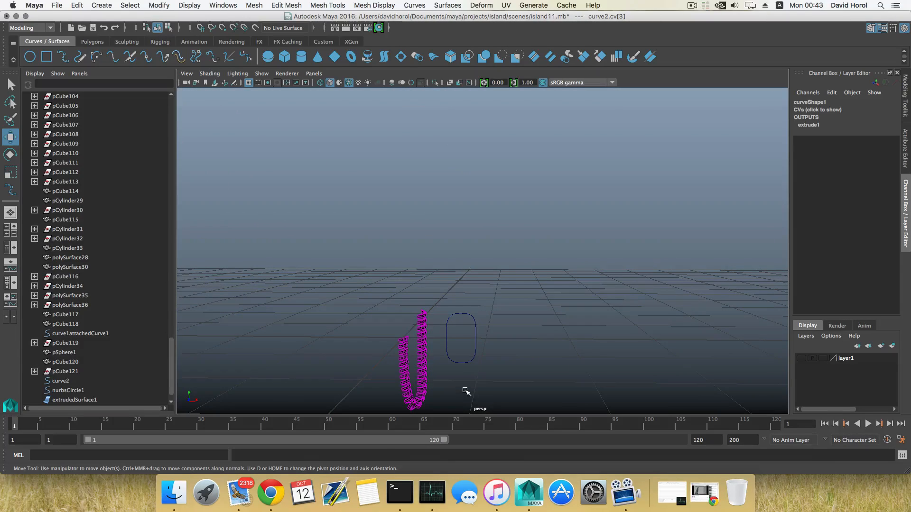
scroll(443, 303, "down", 10)
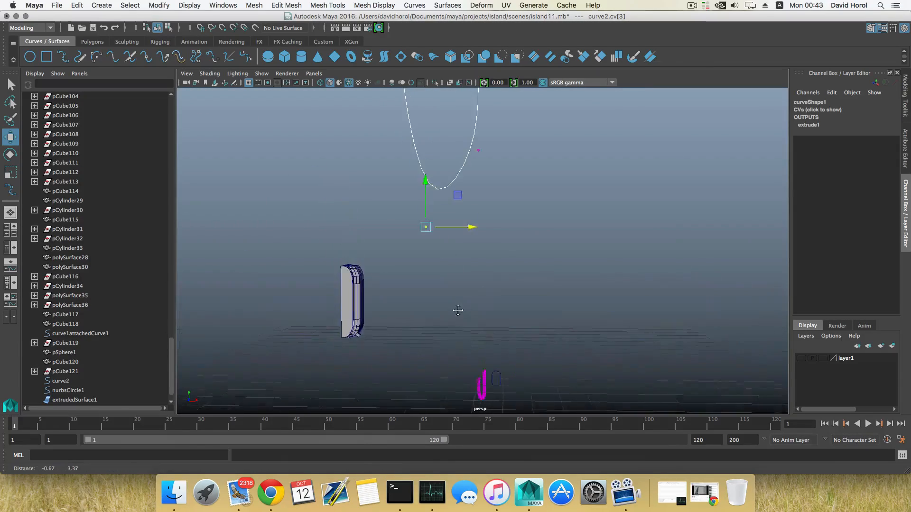
middle_click_drag(457, 310, 459, 319, "alt")
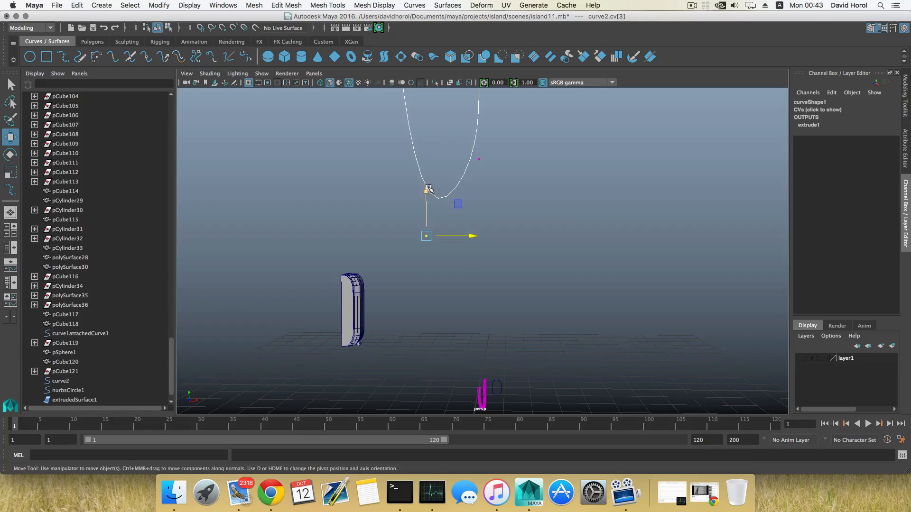
left_click_drag(429, 189, 427, 129)
left_click_drag(473, 176, 444, 177)
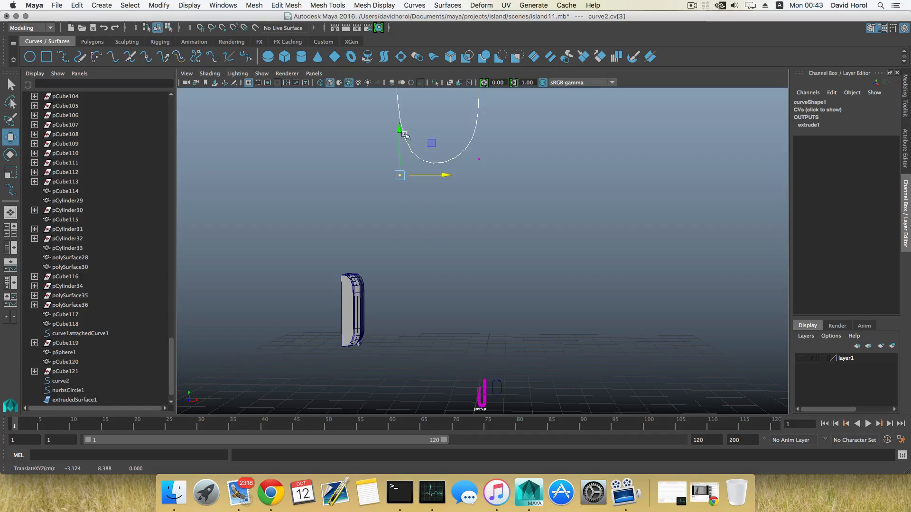
left_click_drag(405, 135, 403, 121)
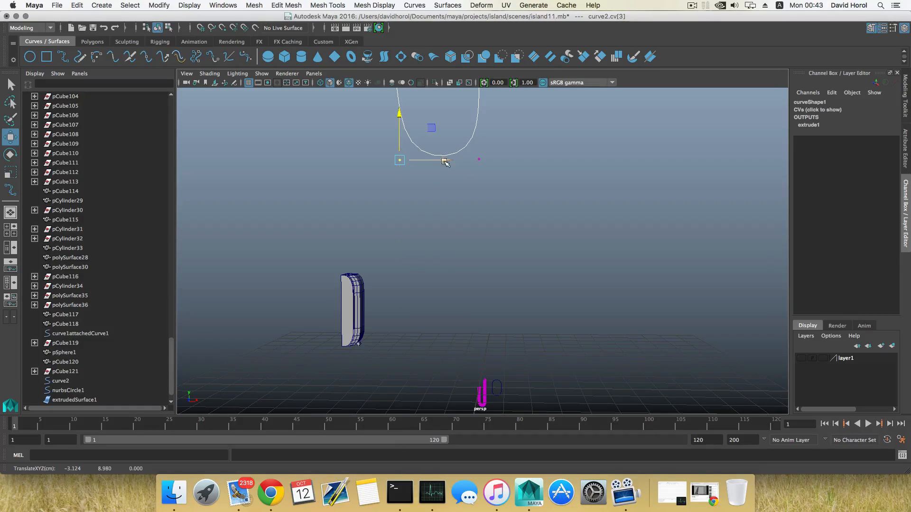
Shift the two vertices just above the bend on the curve's longer side inward to about X -0.574.
middle_click_drag(446, 163, 425, 244, "alt")
scroll(427, 242, "down", 5)
middle_click_drag(445, 206, 425, 263, "alt")
left_click_drag(438, 197, 464, 278)
middle_click_drag(502, 284, 488, 237, "alt")
right_click_drag(488, 237, 456, 236, "alt")
left_click_drag(483, 196, 477, 196)
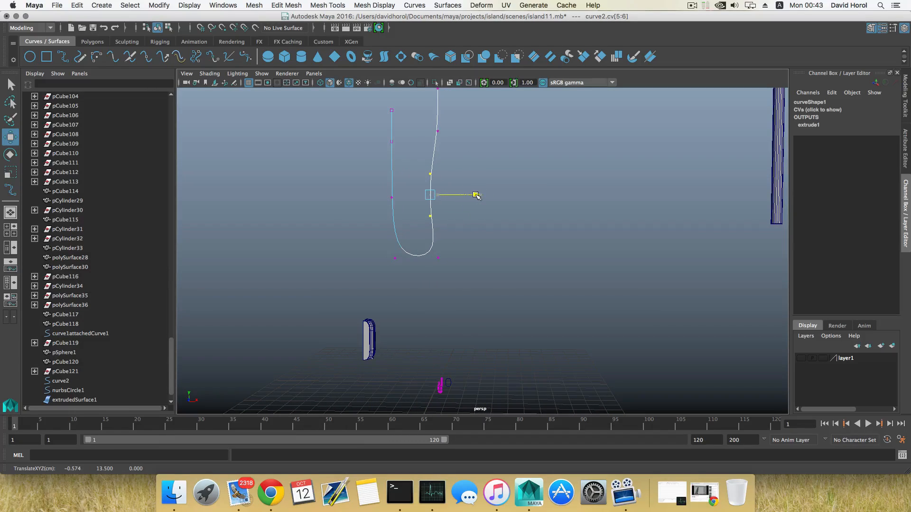
Shift the top four vertices of the curve's longer side inward toward the shorter side.
middle_click_drag(467, 148, 462, 267, "alt")
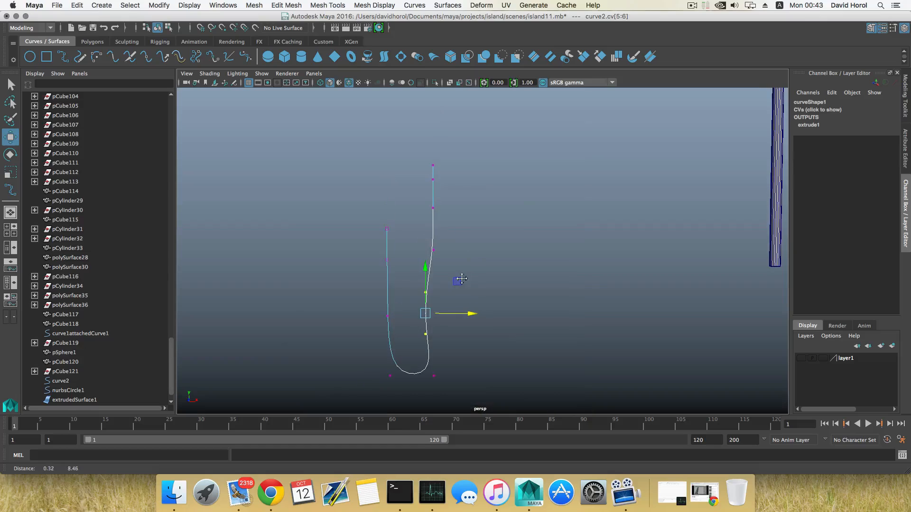
left_click_drag(414, 147, 453, 266)
left_click_drag(478, 208, 460, 207)
Inspect how the coiled cord follows the reshaped path curve.
middle_click_drag(466, 295, 441, 114, "alt")
middle_click_drag(439, 228, 440, 201, "alt")
right_click_drag(450, 270, 465, 351, "alt")
middle_click_drag(390, 323, 490, 279, "alt")
right_click_drag(470, 299, 467, 348, "alt")
middle_click_drag(446, 343, 527, 303, "alt")
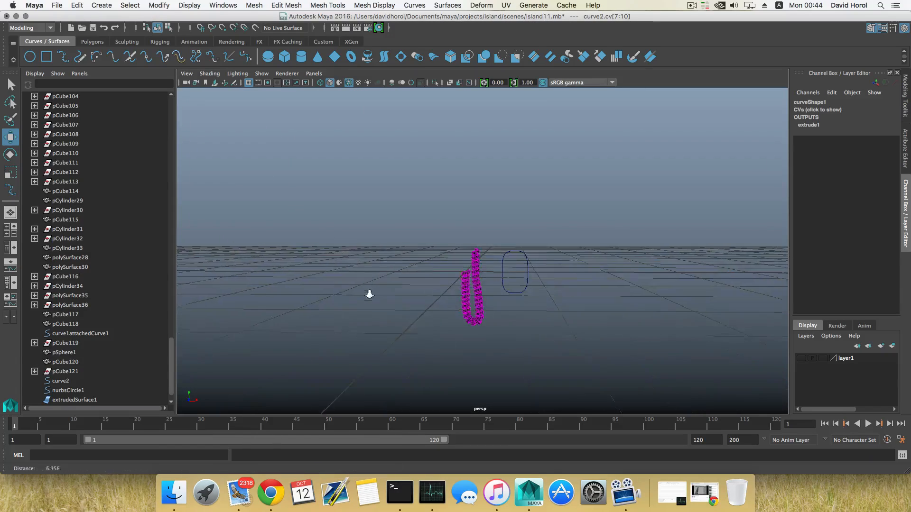
right_click_drag(368, 293, 617, 353, "alt")
middle_click_drag(459, 325, 459, 292, "alt")
Move the extruded cord surface along X toward the handset, to about Translate X -4.993.
left_click(459, 264)
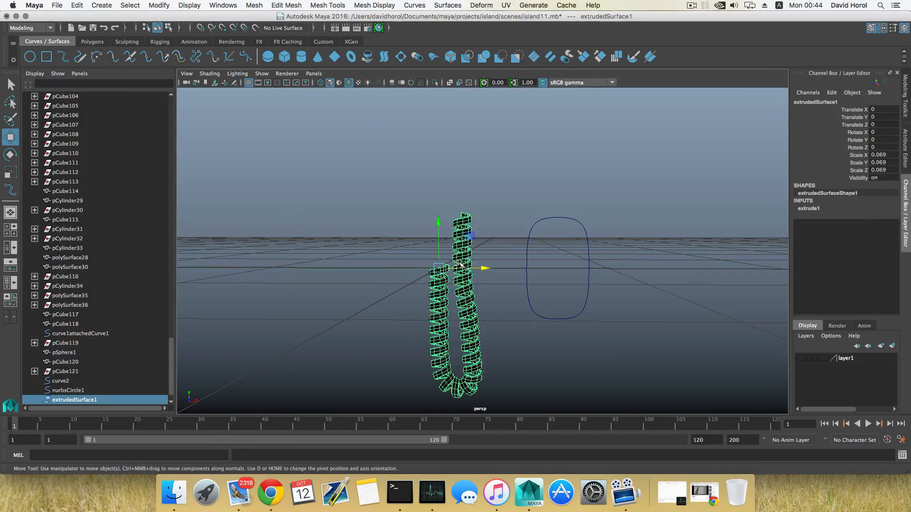
left_click_drag(480, 269, 220, 269)
middle_click_drag(343, 270, 395, 281, "alt")
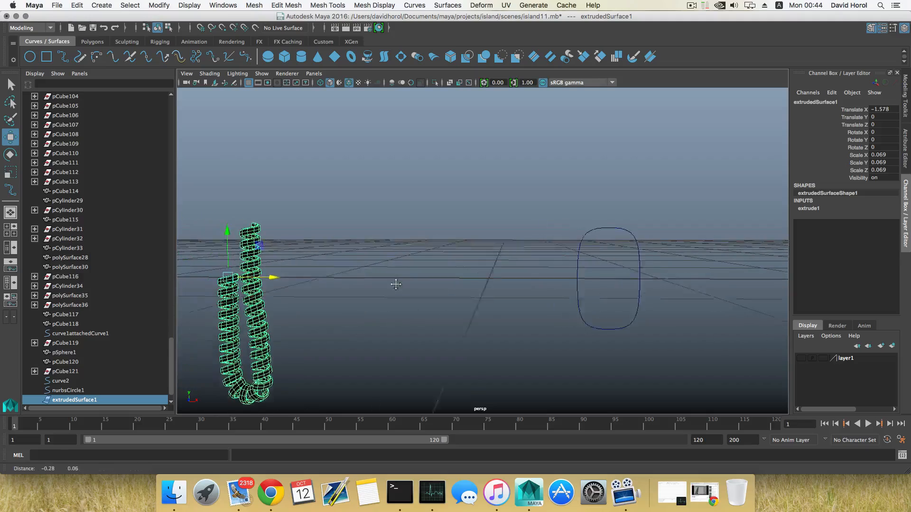
right_click_drag(269, 243, 295, 253, "alt")
right_click_drag(333, 295, 300, 283, "alt")
left_click_drag(385, 250, 334, 260, "alt")
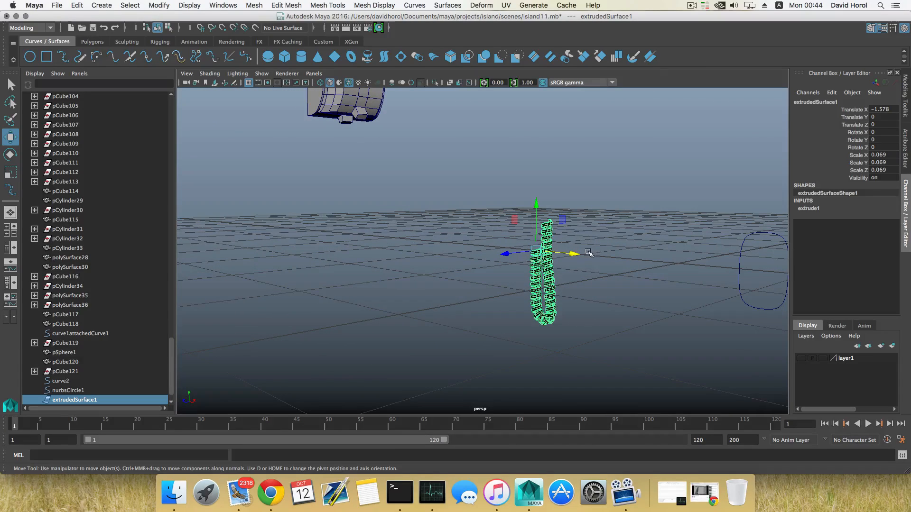
left_click_drag(573, 256, 378, 237)
Scale the extruded cord uniformly to about 0.108 and raise it to about Translate Y 1.058, beneath the handset.
left_click_drag(311, 244, 380, 259, "alt")
middle_click_drag(398, 277, 565, 279, "alt")
middle_click_drag(306, 201, 408, 201, "alt")
key("r")
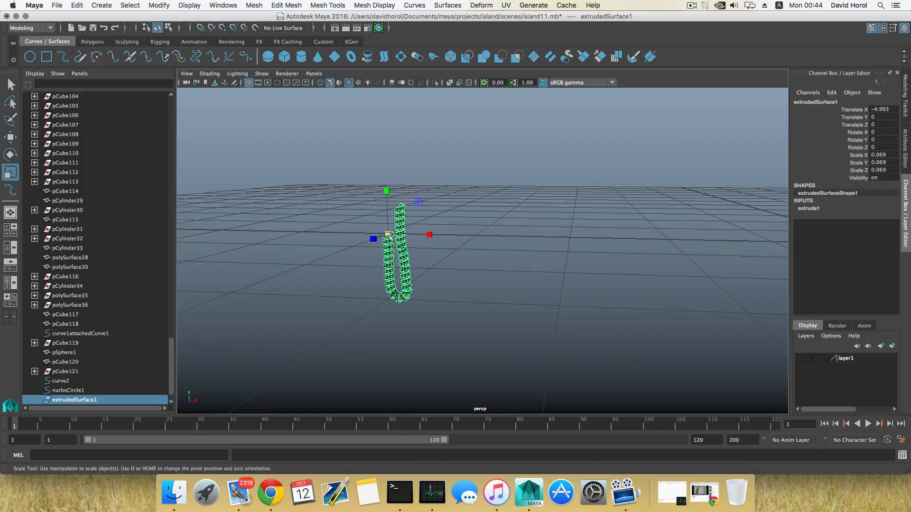
left_click_drag(388, 234, 431, 244)
middle_click_drag(429, 275, 429, 316, "alt")
key("w")
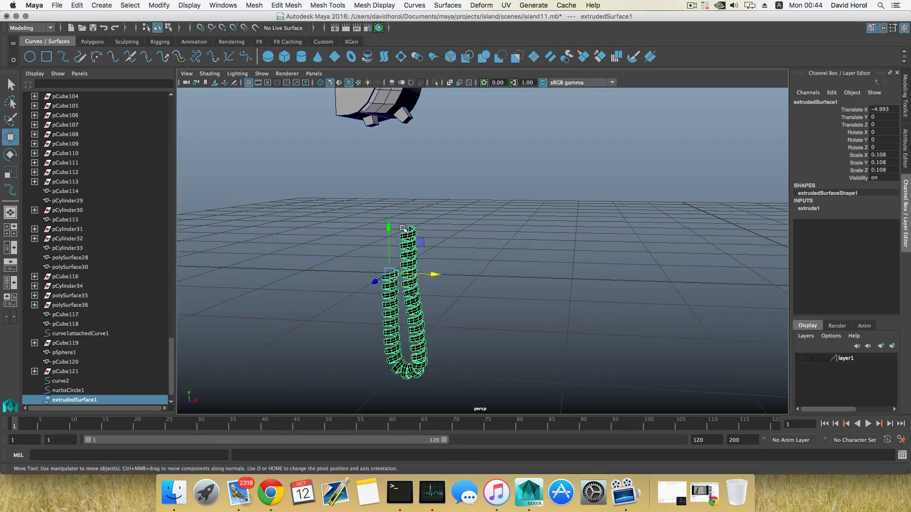
left_click_drag(389, 230, 382, 131)
Examine how the cord's two ends line up with the plugs beneath the handset.
left_click_drag(451, 164, 350, 232, "alt")
middle_click_drag(209, 230, 405, 303, "alt")
left_click_drag(407, 305, 588, 281, "alt")
left_click_drag(245, 327, 301, 323, "alt")
scroll(379, 360, "down", 2)
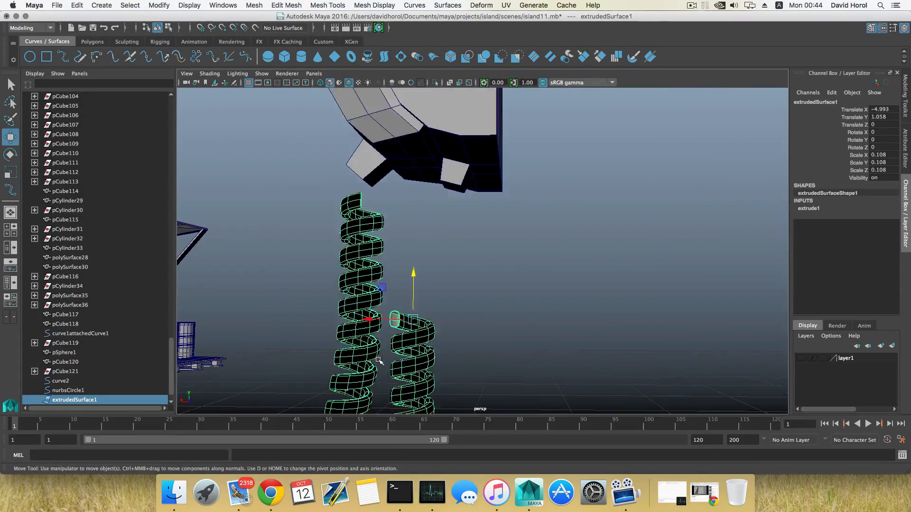
left_click_drag(379, 361, 406, 367, "alt")
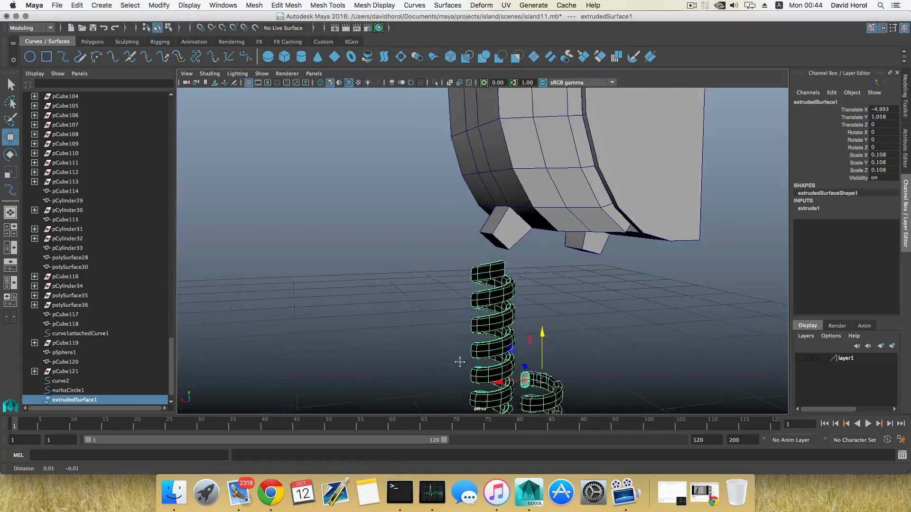
middle_click_drag(459, 362, 389, 326, "alt")
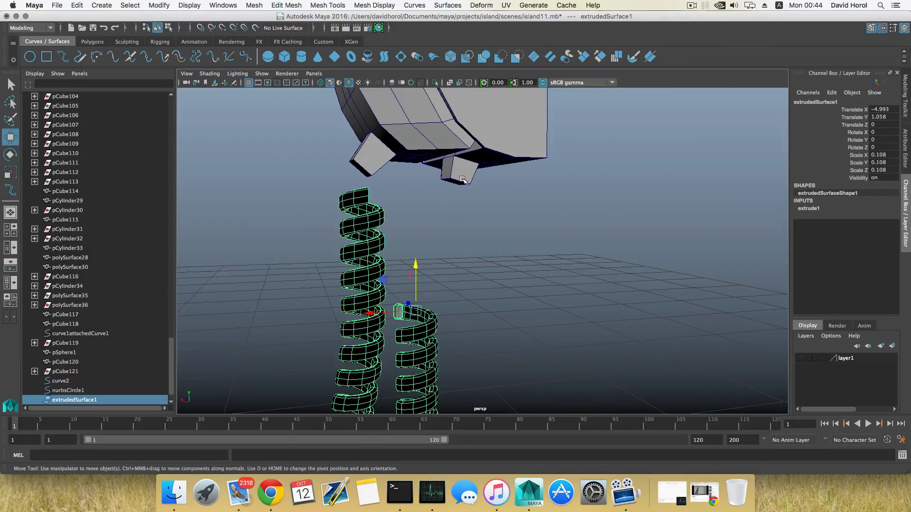
left_click_drag(370, 208, 430, 276, "alt")
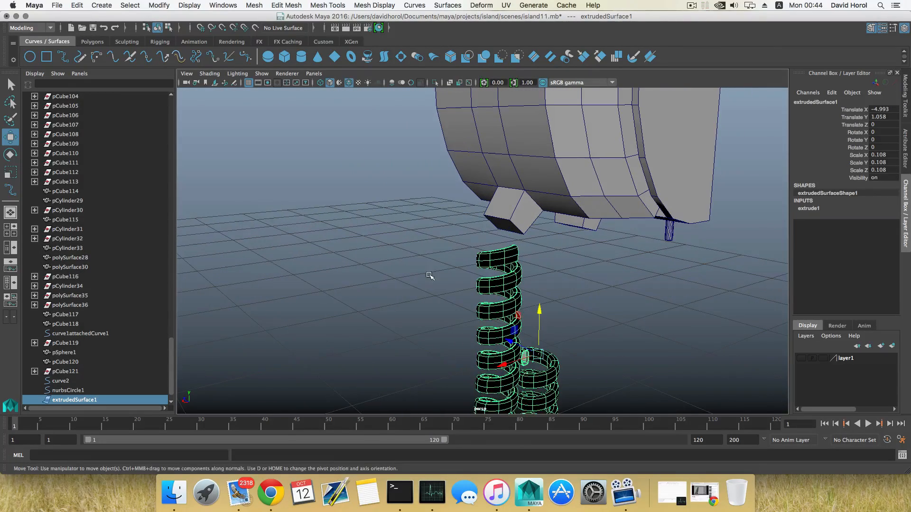
Rotate the extruded cord about the Y axis to about -18.965 degrees.
key("e")
left_click_drag(529, 353, 489, 316)
key("super+z")
left_click_drag(446, 288, 473, 338, "alt")
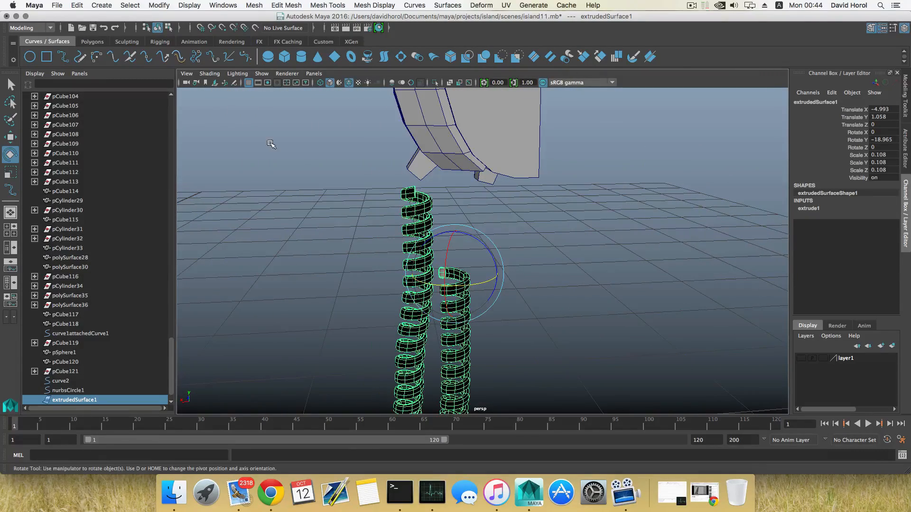
Convert the extruded cord from NURBS to polygons using quads, the Standard fit method and a 0.1000 chord height ratio.
left_click(159, 5)
mouse_move(200, 228)
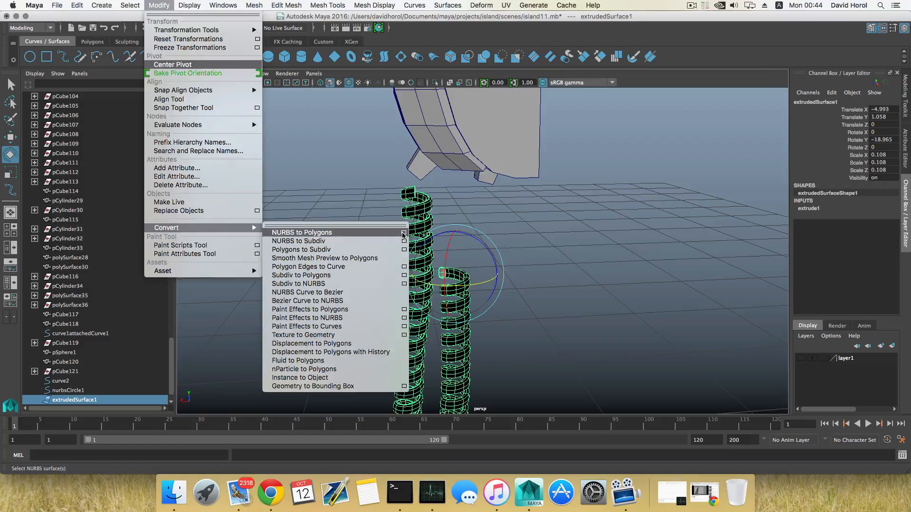
left_click(402, 234)
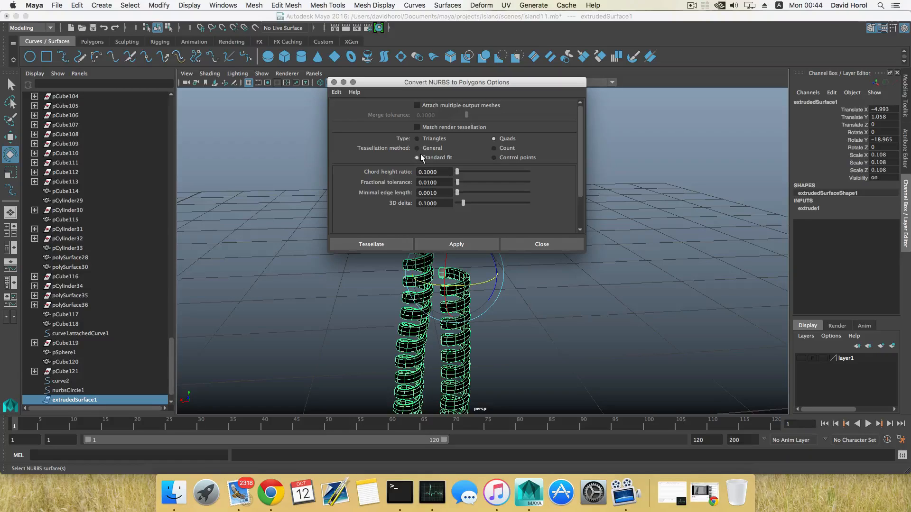
left_click(445, 242)
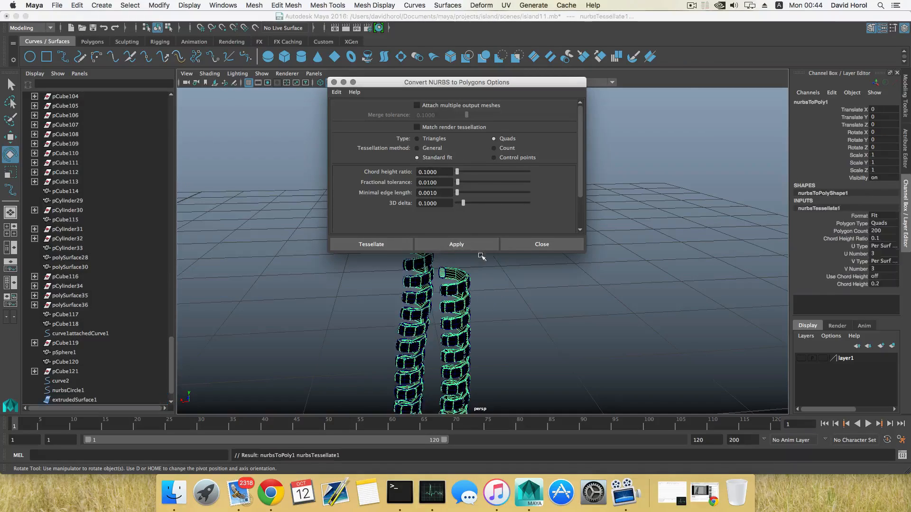
left_click(553, 245)
left_click(421, 280)
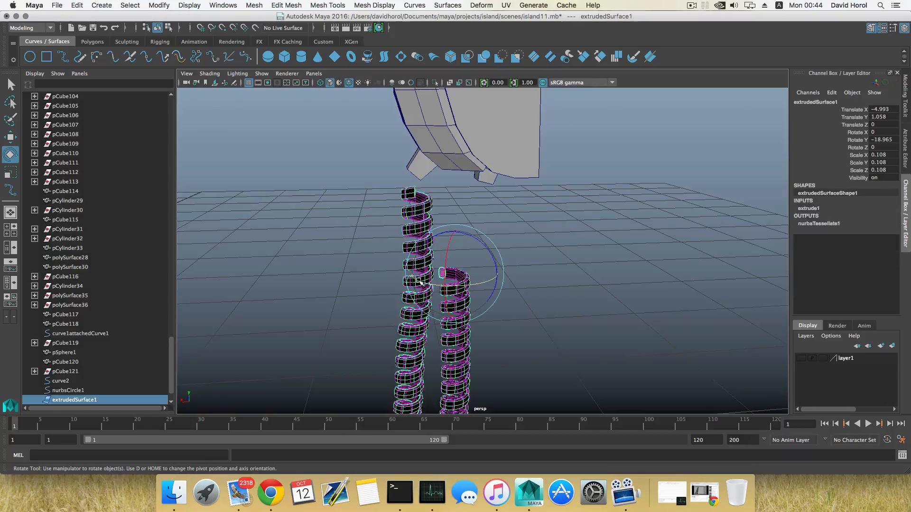
key("w")
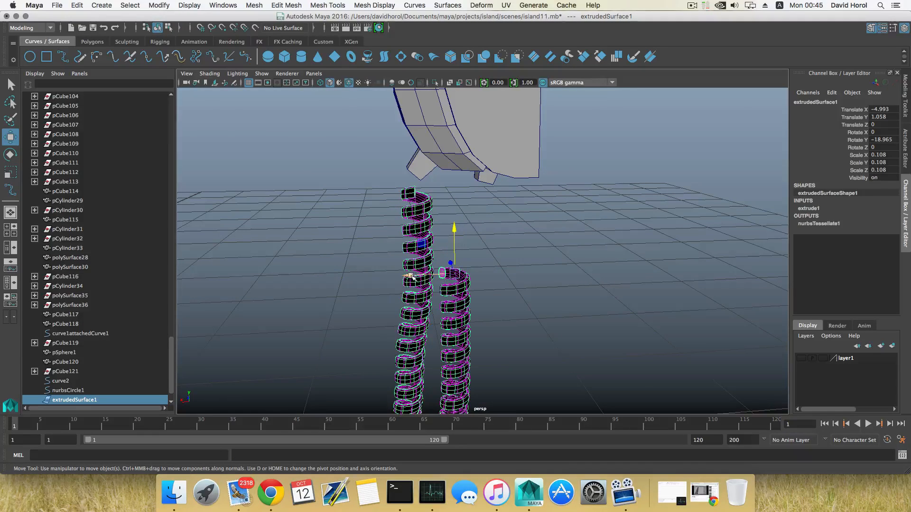
left_click_drag(411, 276, 393, 277)
key("super+z")
Center the polygon cord's pivot and move it aside from the NURBS cord to about Translate X 0.549.
left_click(419, 199)
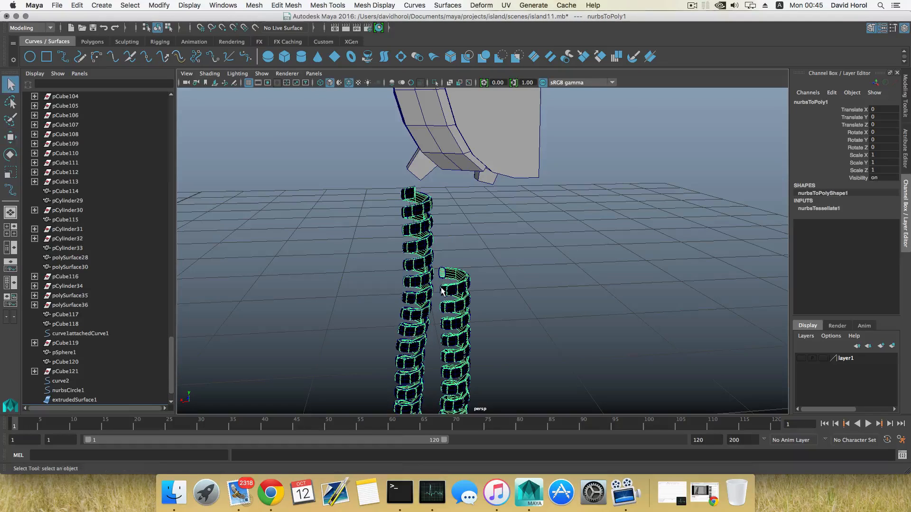
left_click(159, 6)
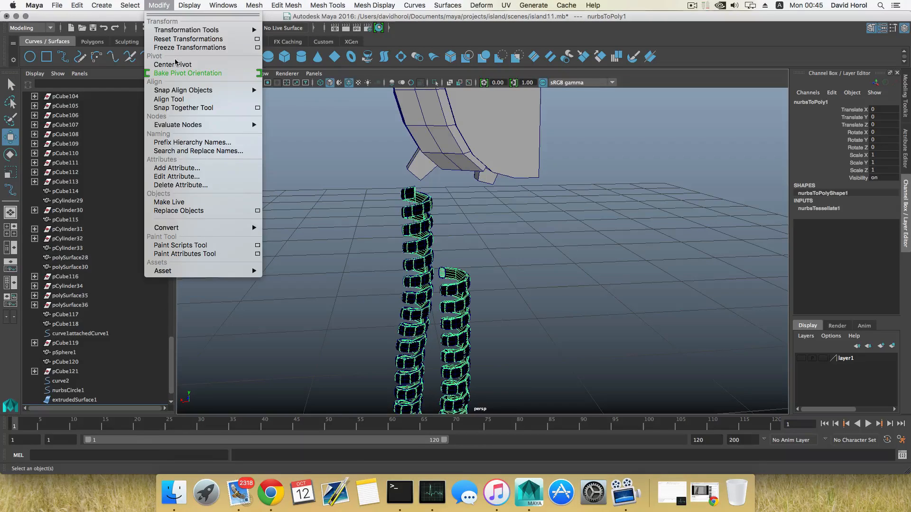
left_click(173, 65)
left_click_drag(392, 329, 291, 334)
Reverse the polygon cord's normals and return to object selection.
left_click(425, 327)
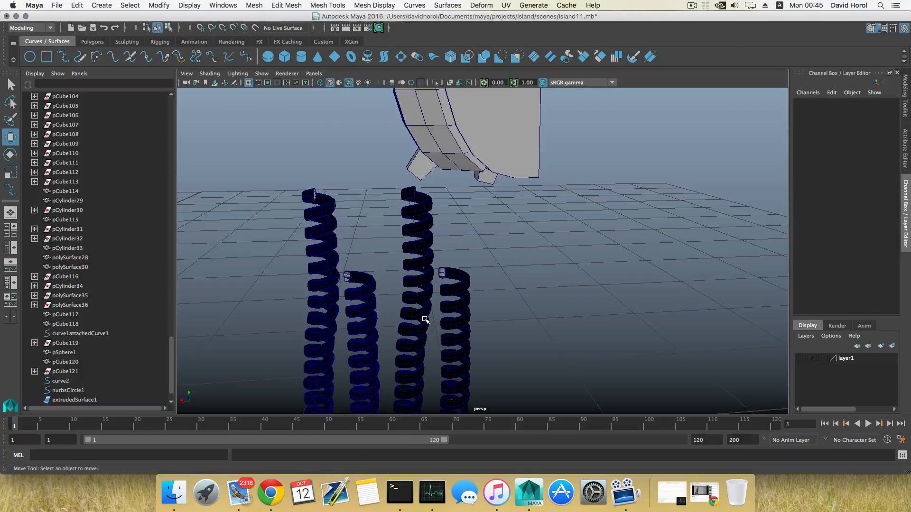
left_click_drag(385, 317, 392, 313, "alt")
left_click(385, 288)
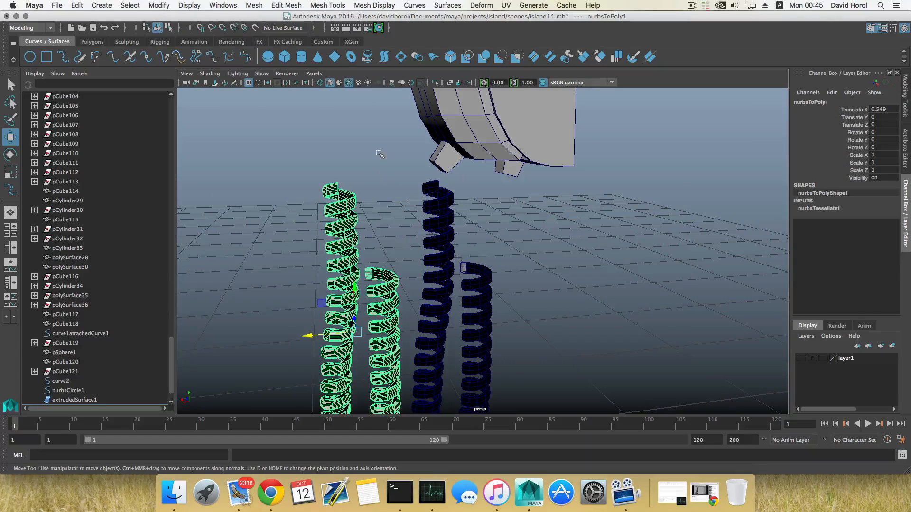
left_click(374, 5)
left_click(368, 47)
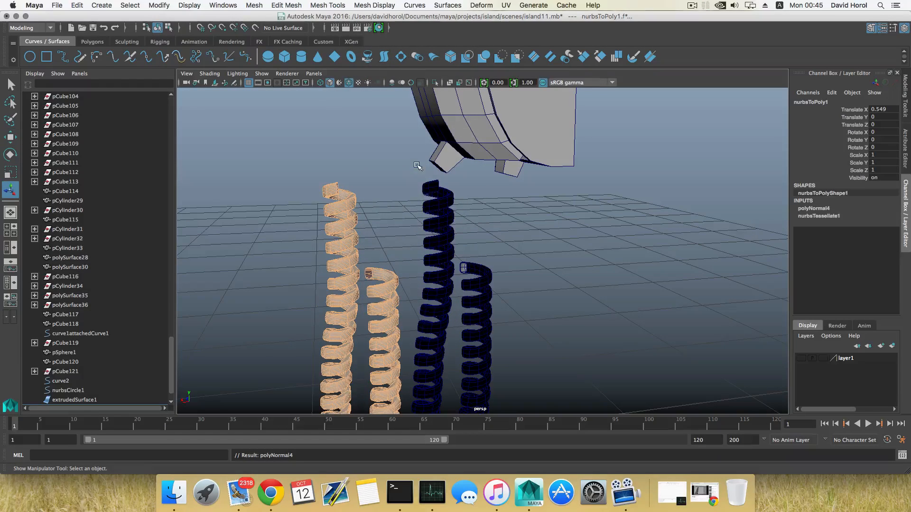
key("F8")
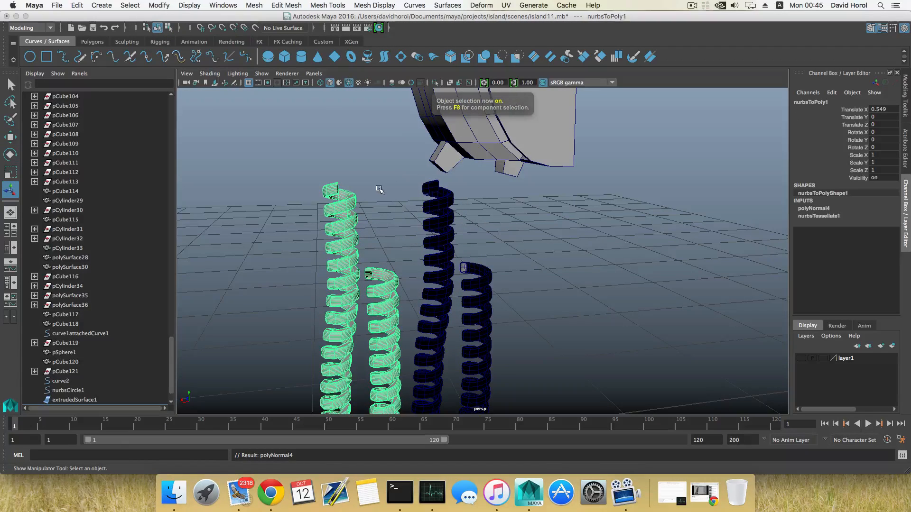
left_click(473, 280)
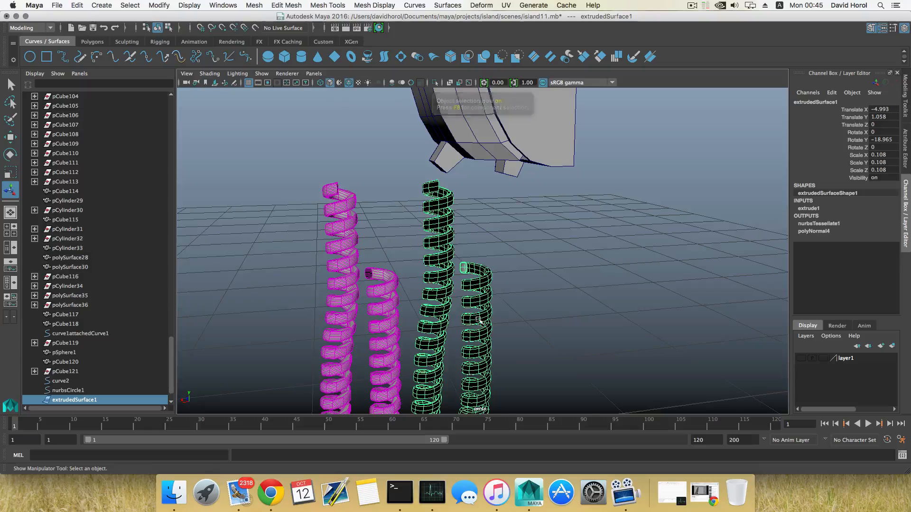
scroll(496, 294, "down", 5)
key("w")
left_click_drag(430, 256, 318, 284)
key("z")
left_click(450, 278)
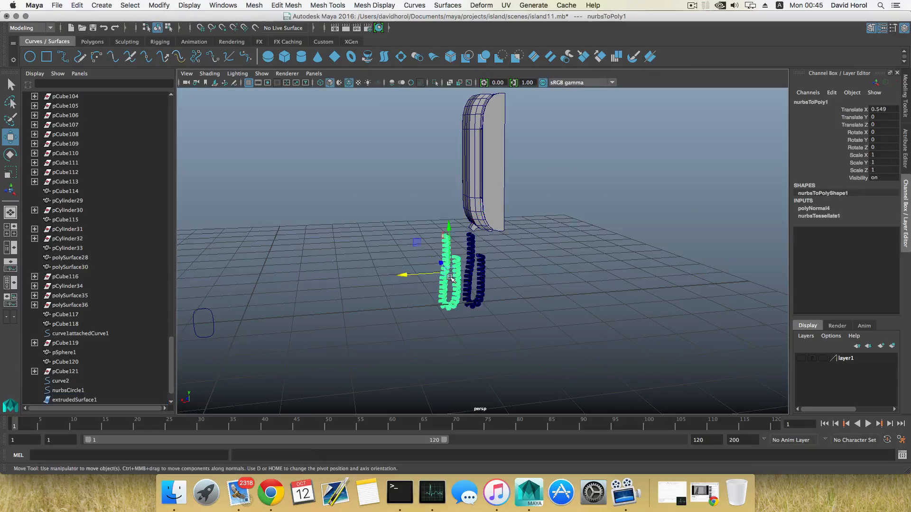
left_click_drag(446, 281, 396, 284, "alt")
scroll(396, 284, "down", 5)
middle_click_drag(344, 266, 419, 328, "alt")
scroll(449, 305, "down", 5)
left_click_drag(466, 210, 456, 237)
left_click_drag(467, 185, 488, 210)
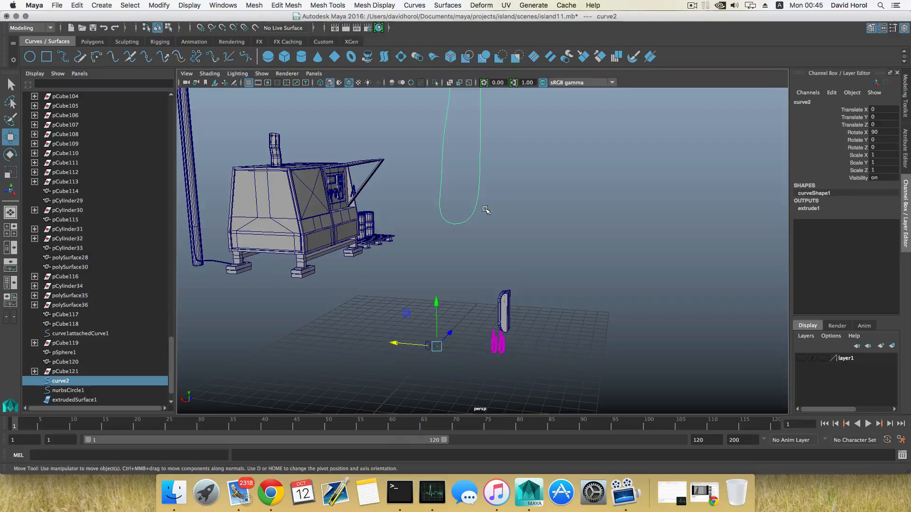
right_click_drag(471, 177, 433, 174)
left_click_drag(471, 159, 495, 174)
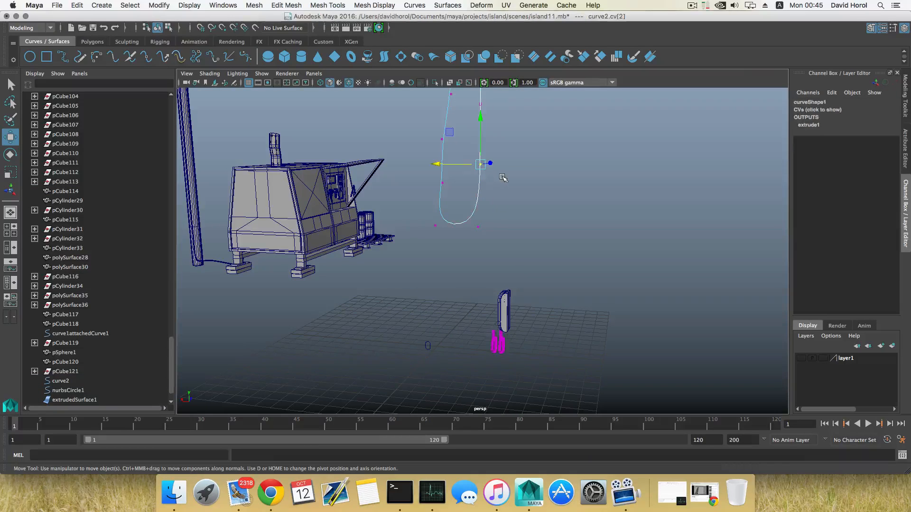
left_click_drag(434, 166, 455, 189)
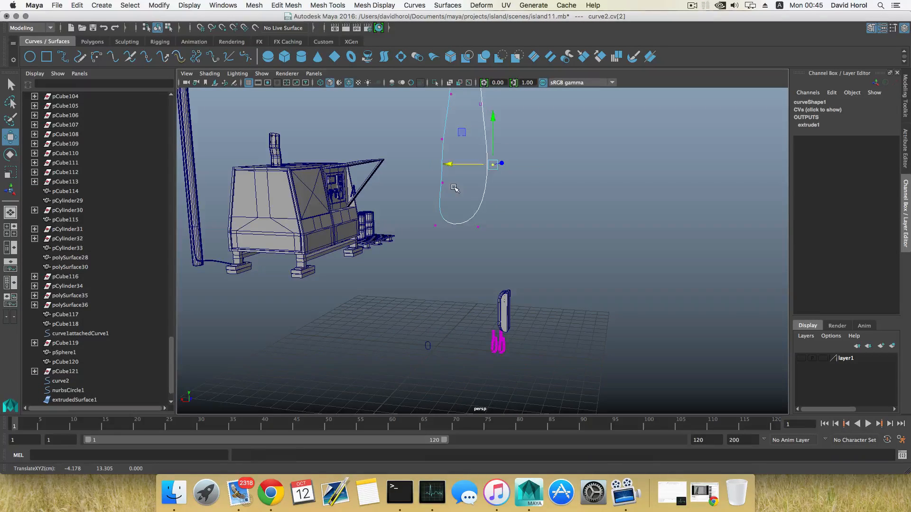
key("ctrl+z")
Select the polygon cord as an object and delete its construction history.
middle_click_drag(508, 298, 484, 201, "alt")
right_click_drag(445, 228, 588, 283, "alt")
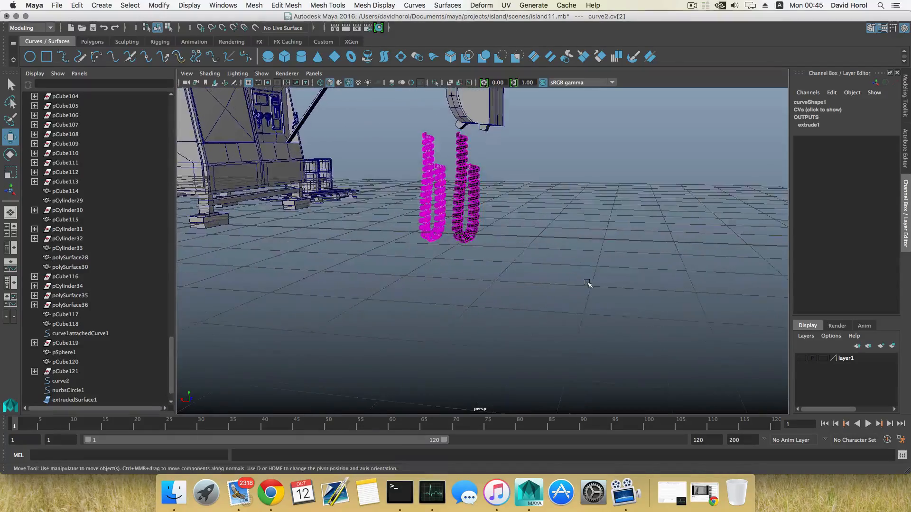
left_click_drag(412, 232, 481, 239, "alt")
left_click(554, 213)
left_click_drag(561, 222, 459, 240, "alt")
key("ctrl+z")
left_click(458, 240)
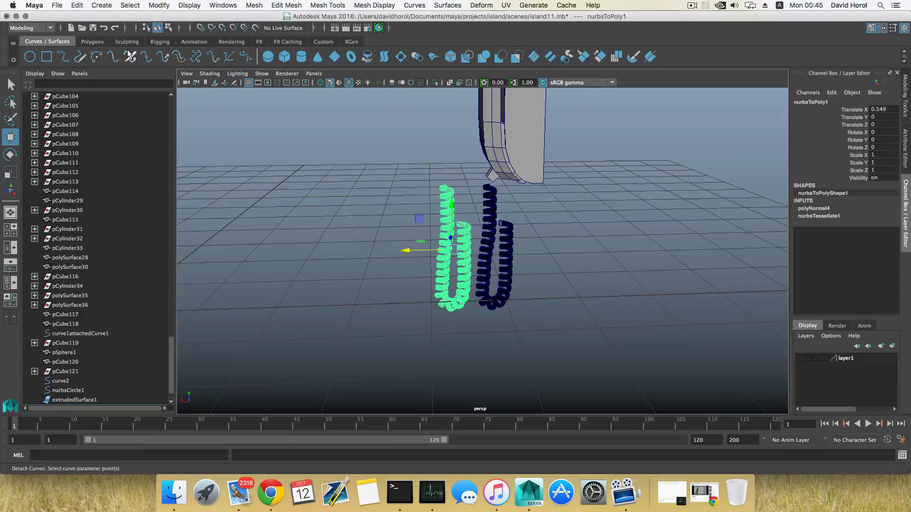
left_click(78, 6)
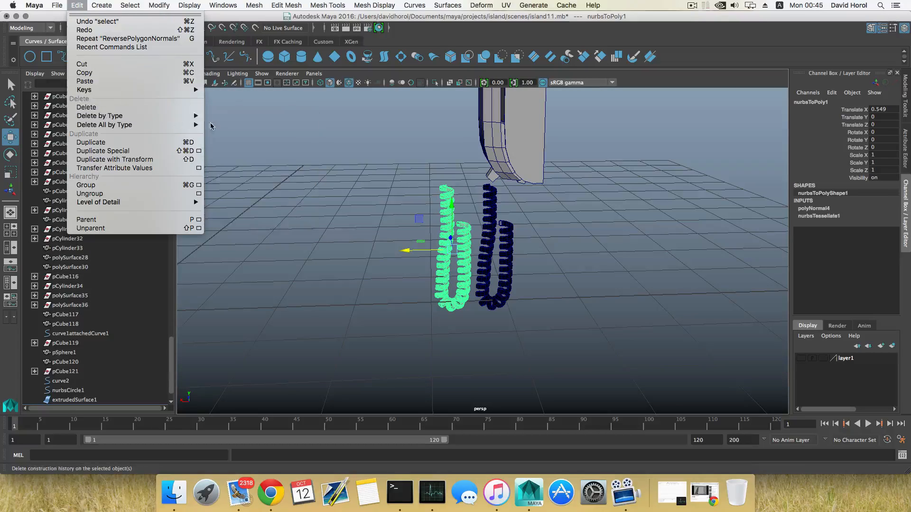
mouse_move(195, 116)
left_click(232, 118)
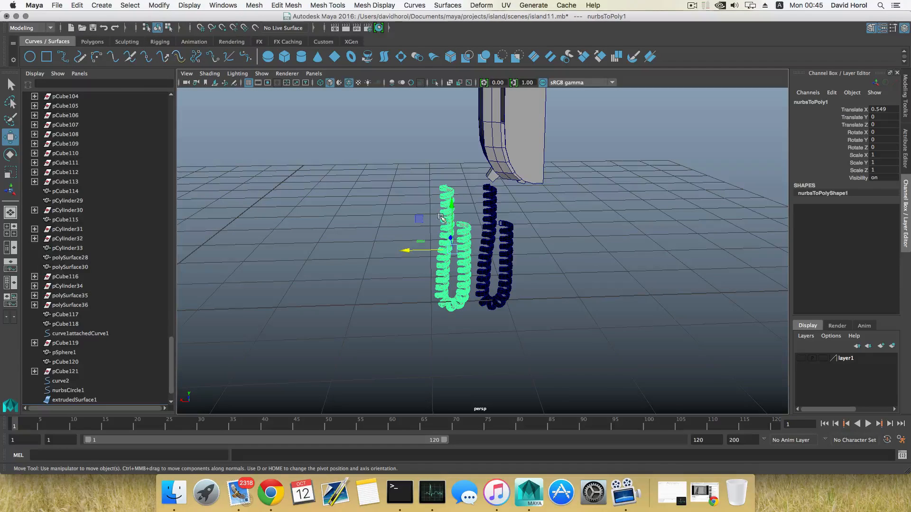
Move the NURBS cord away from the polygon cord along X to about Translate X -1.096.
left_click(494, 232)
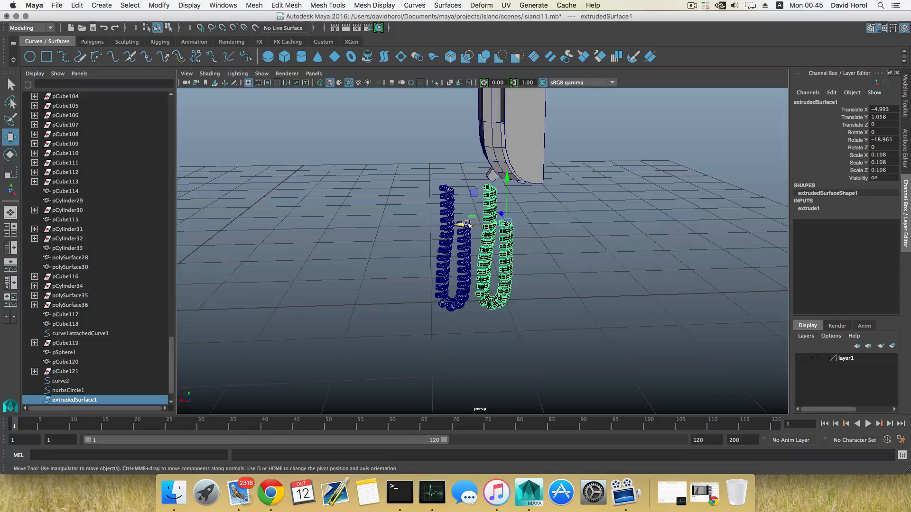
left_click_drag(466, 224, 142, 224)
scroll(360, 219, "down", 10)
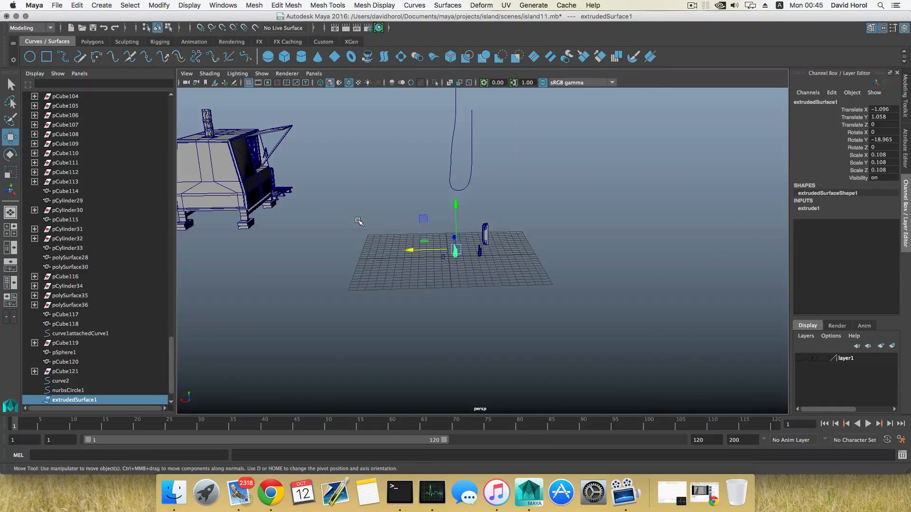
Assign the cord's path curve, profile circle and NURBS surface together to a new display layer.
left_click(461, 191)
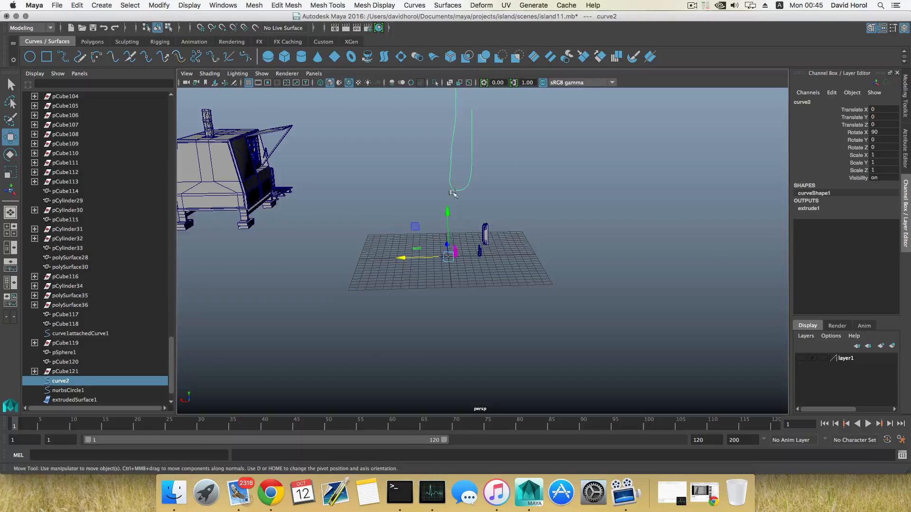
middle_click_drag(459, 235, 441, 195, "alt")
scroll(413, 201, "up", 5)
scroll(412, 198, "down", 4)
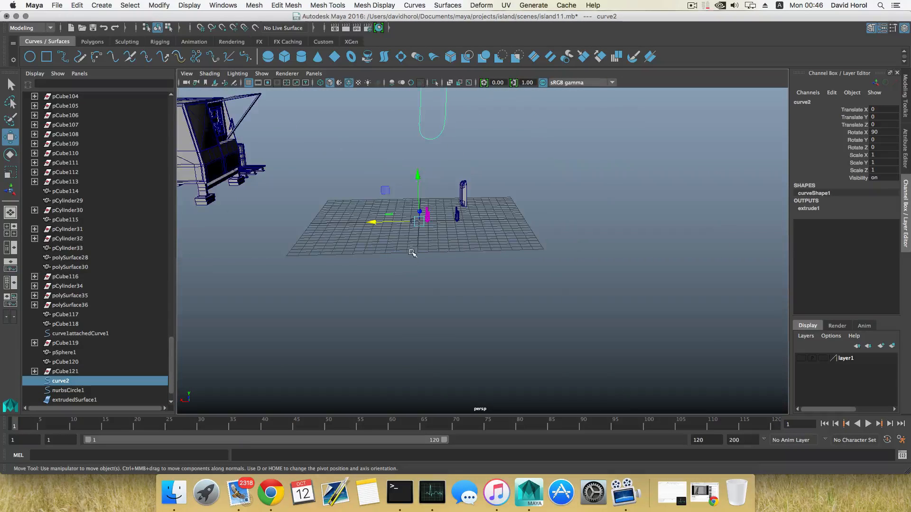
scroll(412, 253, "up", 3)
left_click_drag(411, 148, 446, 304)
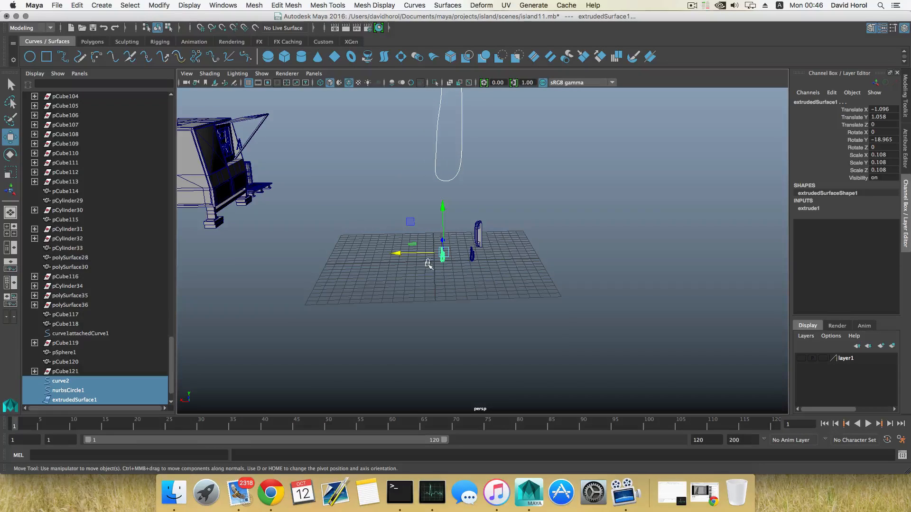
left_click(892, 347)
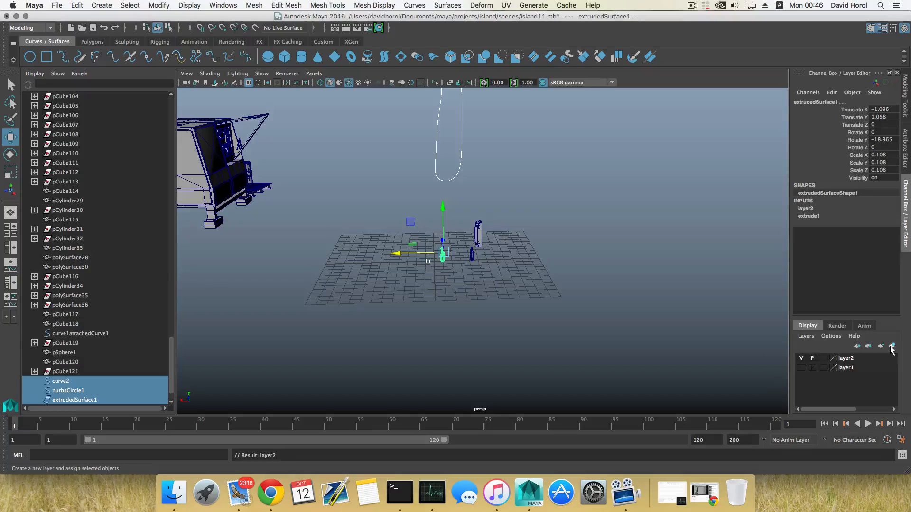
Toggle layer1's visibility on and back off, and hide layer2 with the cord's source curves and surface.
left_click(805, 367)
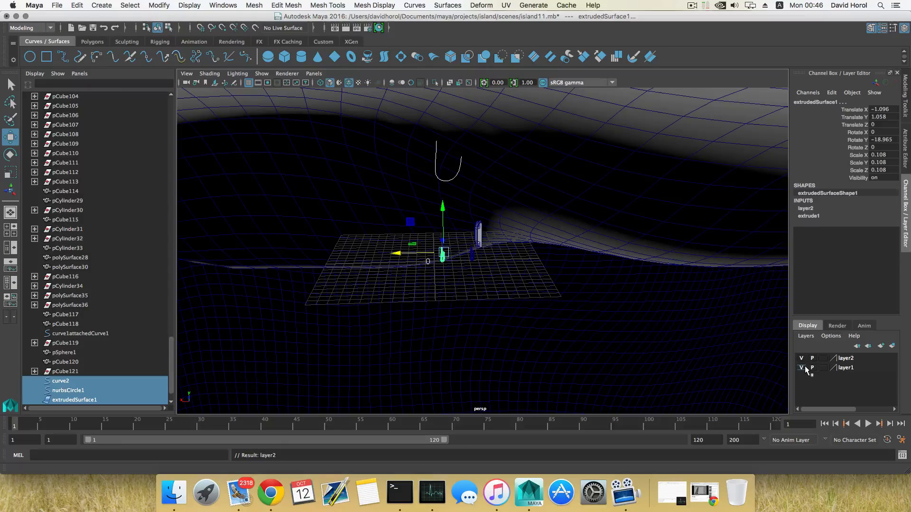
left_click(804, 366)
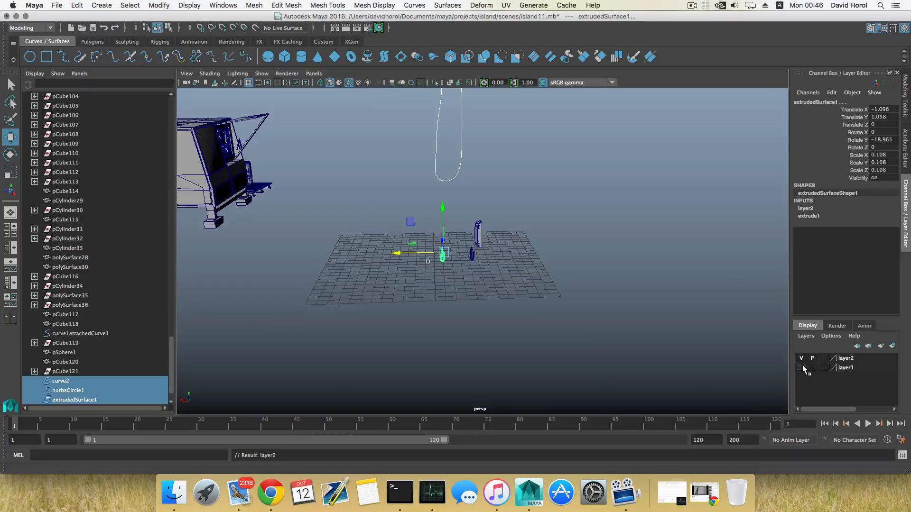
left_click(804, 366)
left_click(804, 366)
left_click(801, 358)
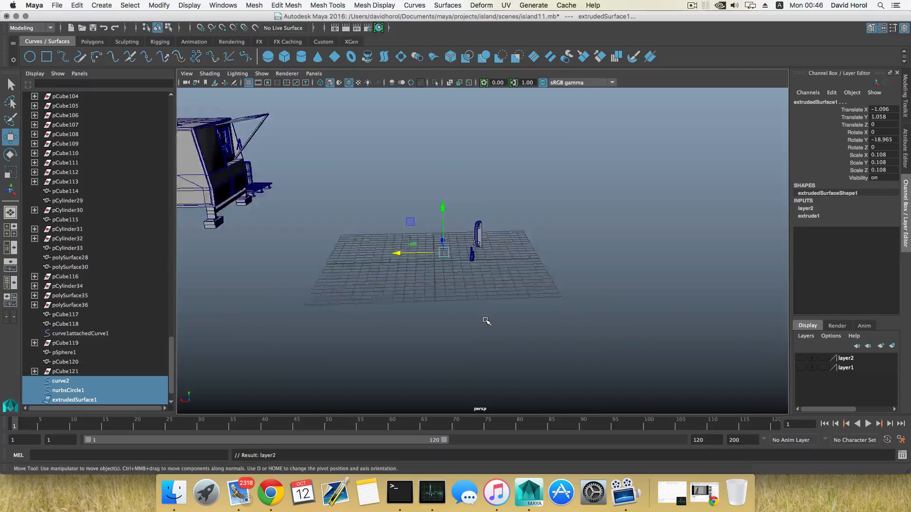
Move the polygon cord back beneath the handset along X to about Translate X 0.127.
scroll(486, 320, "up", 5)
left_click_drag(494, 286, 307, 297, "alt")
left_click(465, 270)
left_click(452, 271)
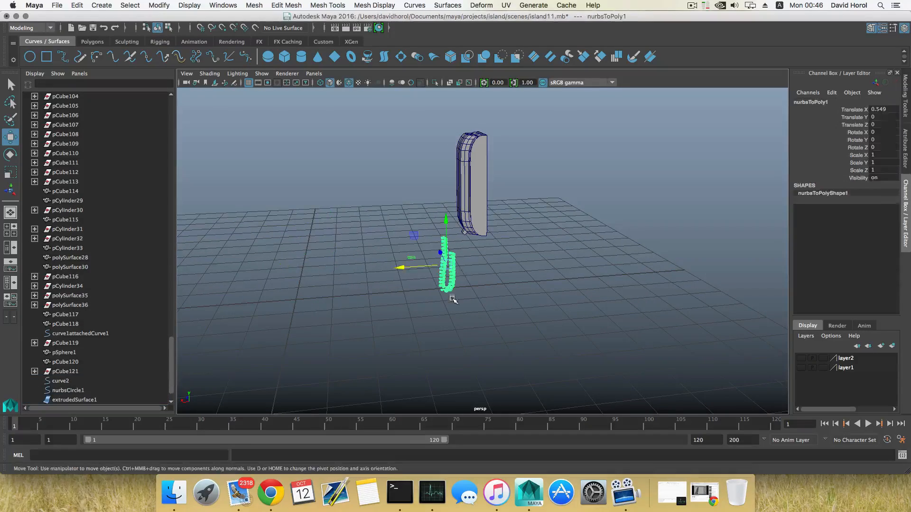
left_click_drag(452, 271, 593, 296, "alt")
right_click_drag(593, 295, 761, 321, "alt")
left_click_drag(627, 306, 722, 298, "alt")
middle_click_drag(546, 266, 487, 300, "alt")
right_click_drag(487, 299, 702, 351, "alt")
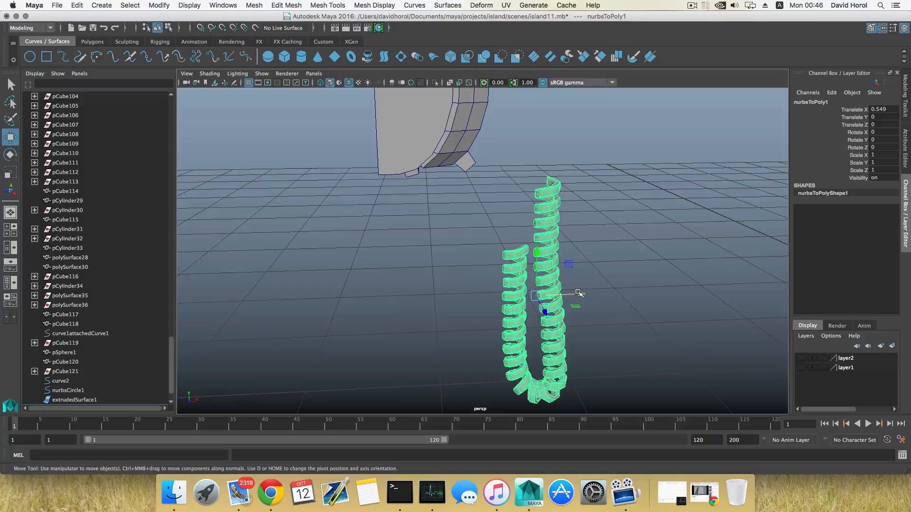
left_click_drag(579, 293, 463, 290)
Select the open border edges at the end of the polygon cord's shorter coil.
middle_click_drag(684, 291, 515, 289, "alt")
left_click_drag(515, 289, 468, 266, "alt")
right_click_drag(474, 255, 473, 250)
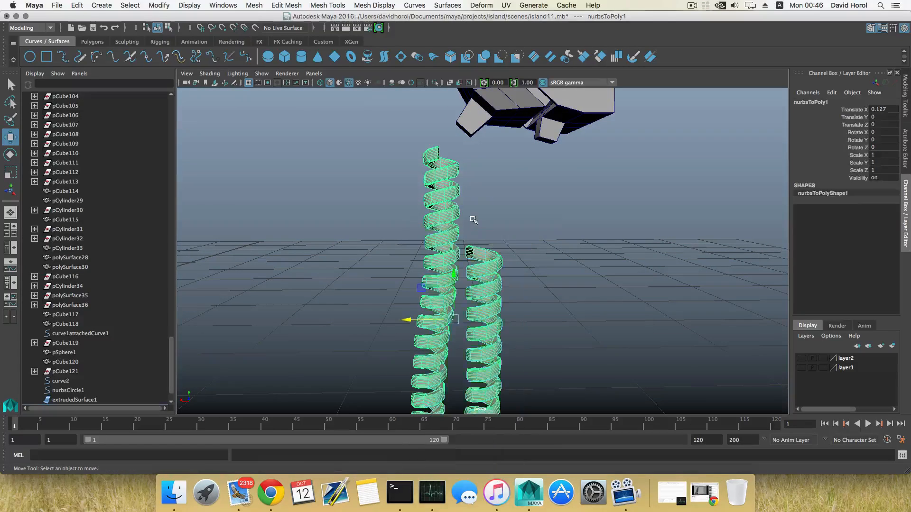
left_click_drag(472, 250, 497, 265, "alt")
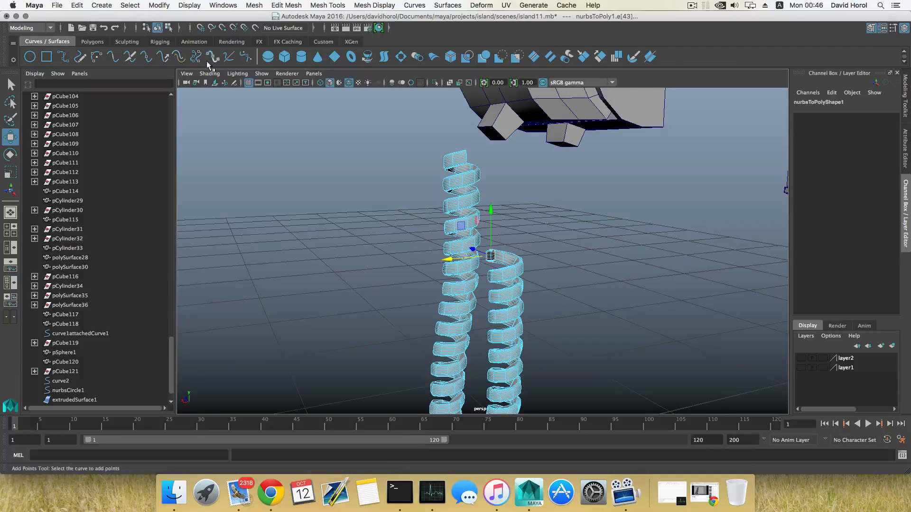
Extrude the selected cord end edges, rotate them, and move them out of the coil to about Y 1.135, Z -0.064.
left_click(92, 41)
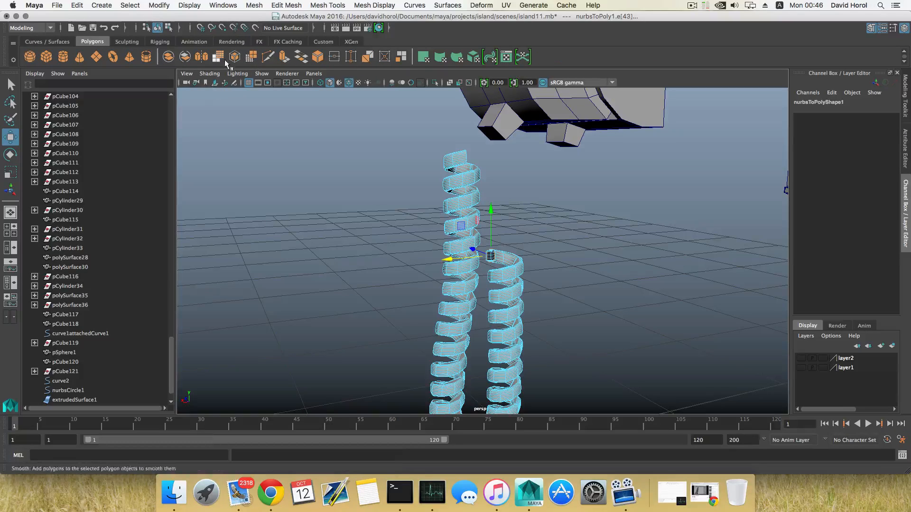
key("ctrl+e")
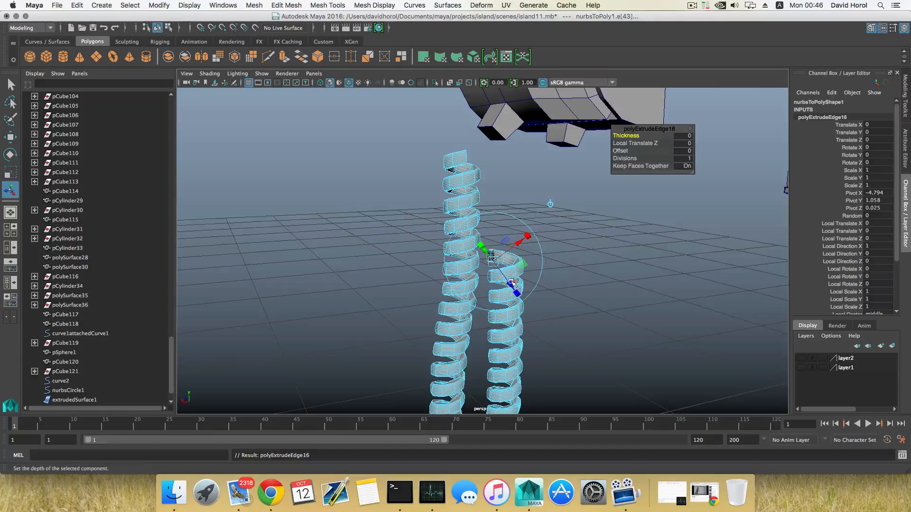
left_click_drag(535, 296, 401, 271, "alt")
key("w")
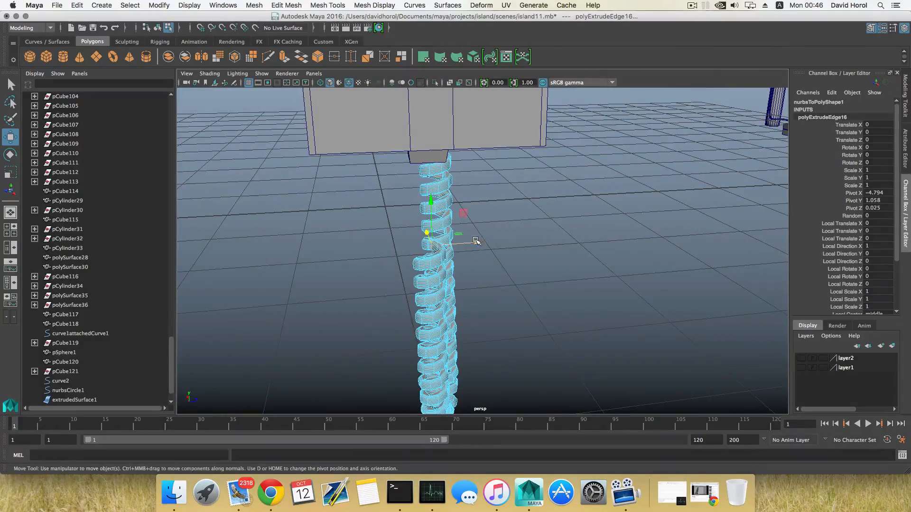
left_click_drag(477, 242, 511, 303)
scroll(472, 279, "up", 5)
key("e")
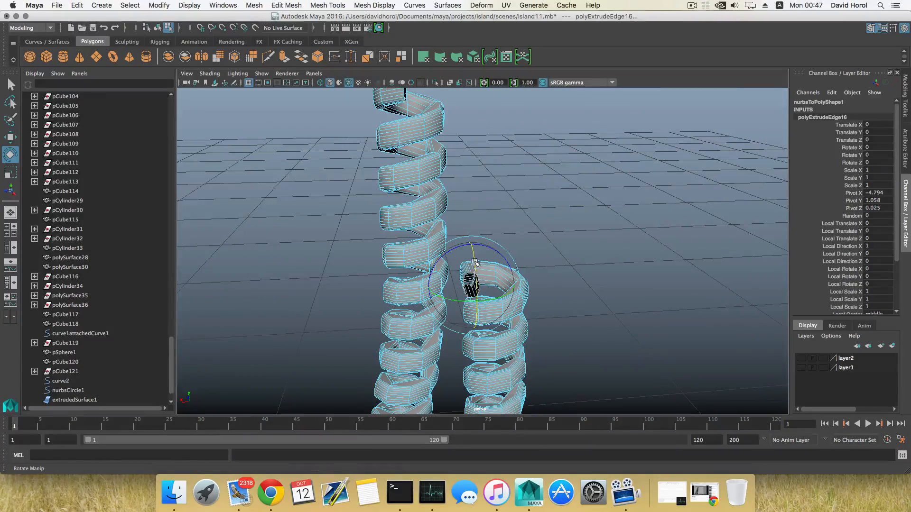
left_click_drag(474, 247, 430, 290, "alt")
key("w")
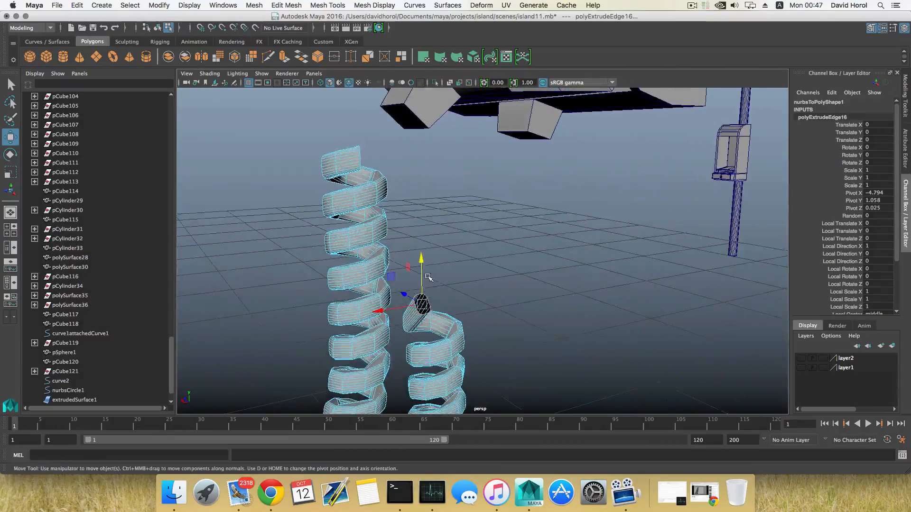
Extrude the cord end again, rotate its edges, and move them up and sideways to about X -4.837, Y 1.212.
left_click(281, 61)
left_click_drag(381, 248, 459, 244, "alt")
key("w")
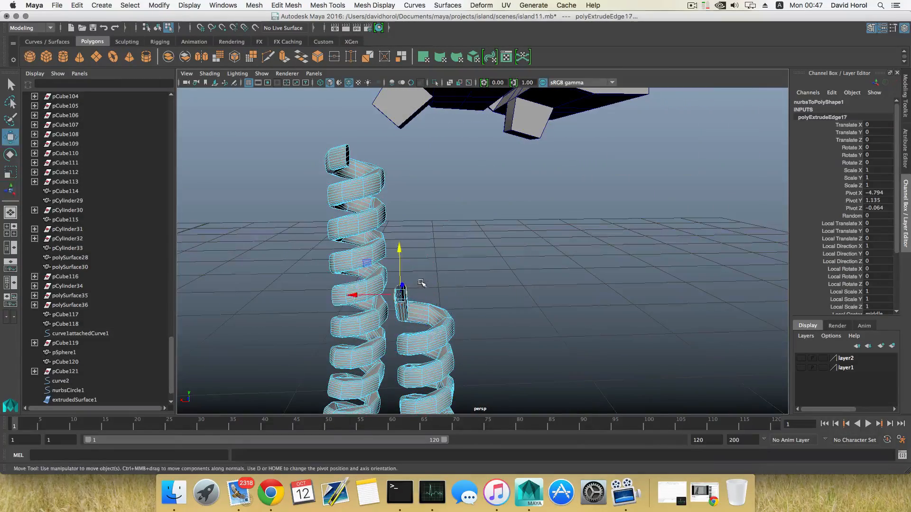
left_click_drag(404, 292, 427, 281, "alt")
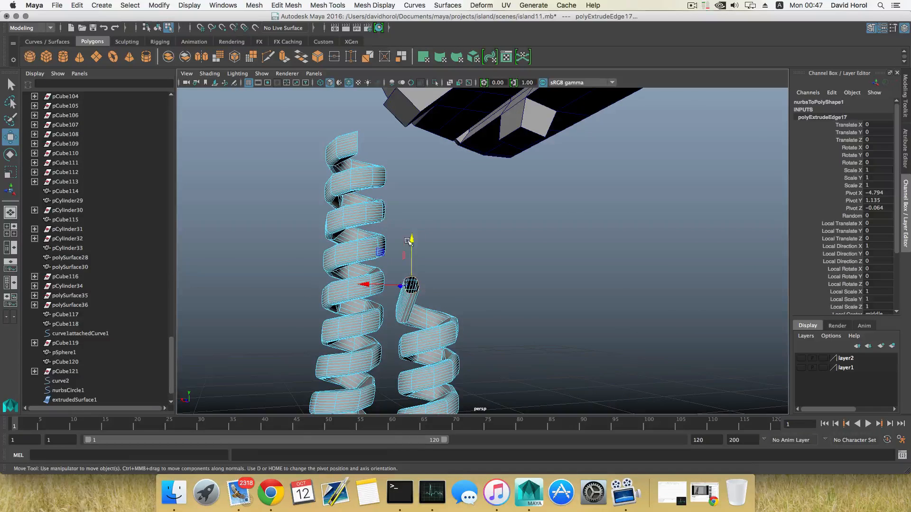
mouse_move(412, 241)
left_mouse_down()
mouse_move(412, 226)
mouse_move(396, 227)
mouse_move(414, 226)
left_mouse_up()
key("e")
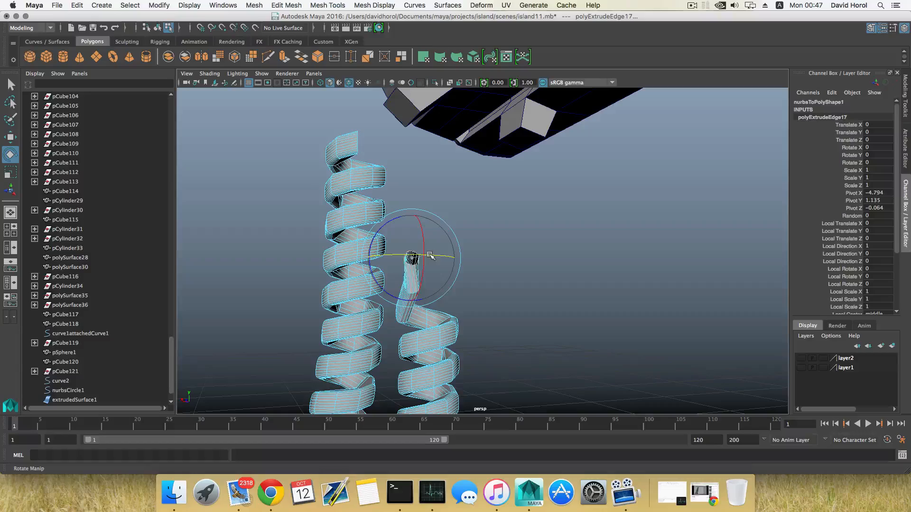
left_click_drag(449, 260, 435, 307, "alt")
left_click_drag(425, 247, 475, 258)
key("w")
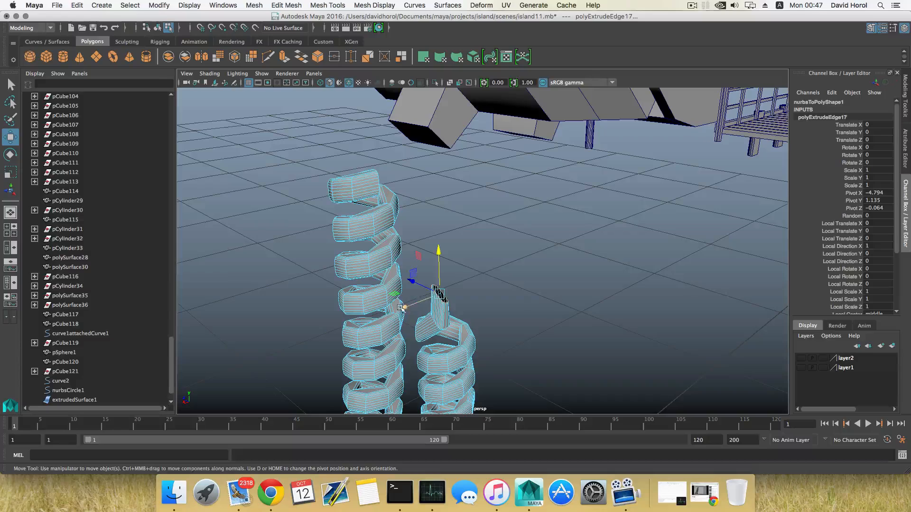
left_click_drag(402, 308, 375, 282)
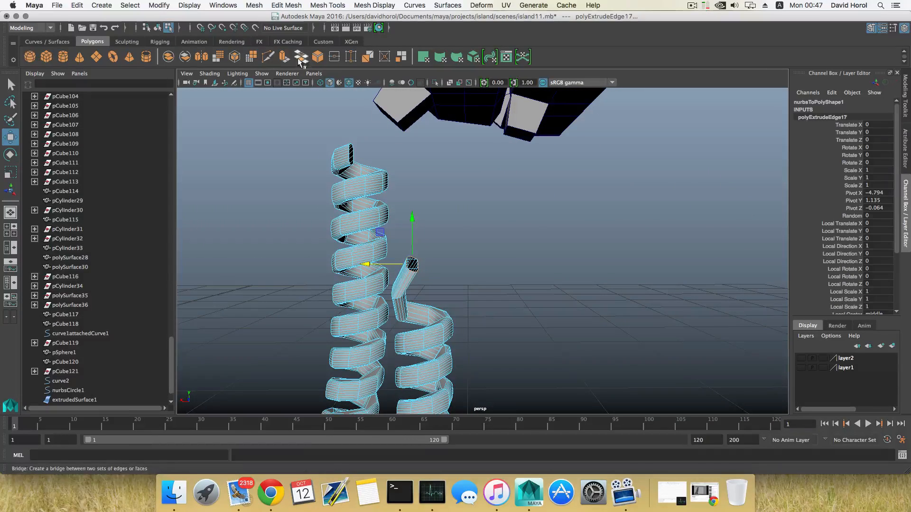
Extrude a diagonal segment from the cord end to about X -4.936, Y 1.352 and rotate its end edges level.
left_click(283, 58)
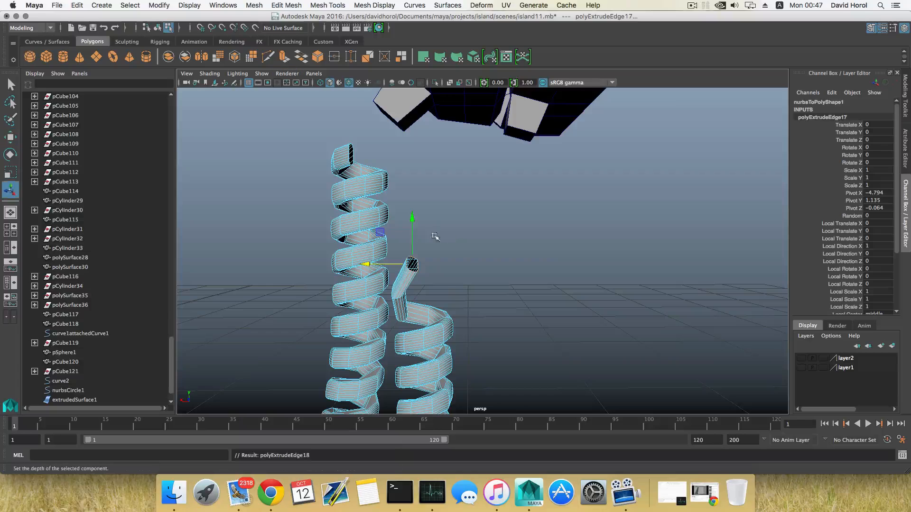
key("w")
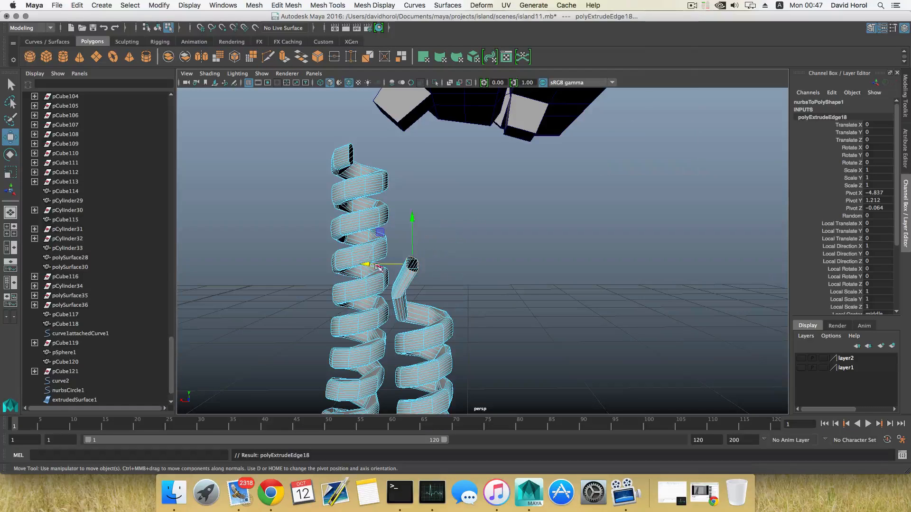
left_click_drag(379, 268, 371, 266)
mouse_move(444, 220)
left_mouse_down()
mouse_move(442, 186)
mouse_move(455, 199)
mouse_move(524, 213)
mouse_move(514, 205)
mouse_move(472, 224)
mouse_move(447, 224)
left_mouse_up()
key("e")
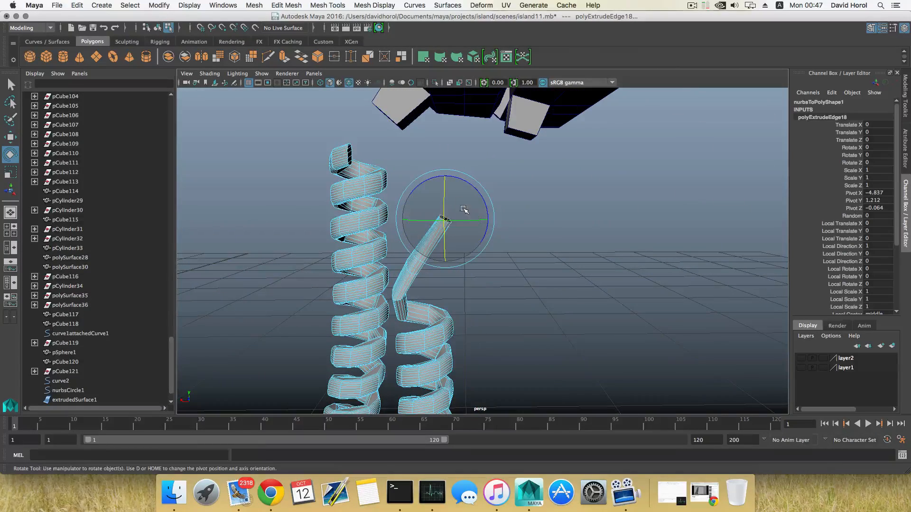
Extrude the cord end diagonally to about X -5.093, Y 1.498, Z -0.064 and rotate its end edges.
left_click(286, 57)
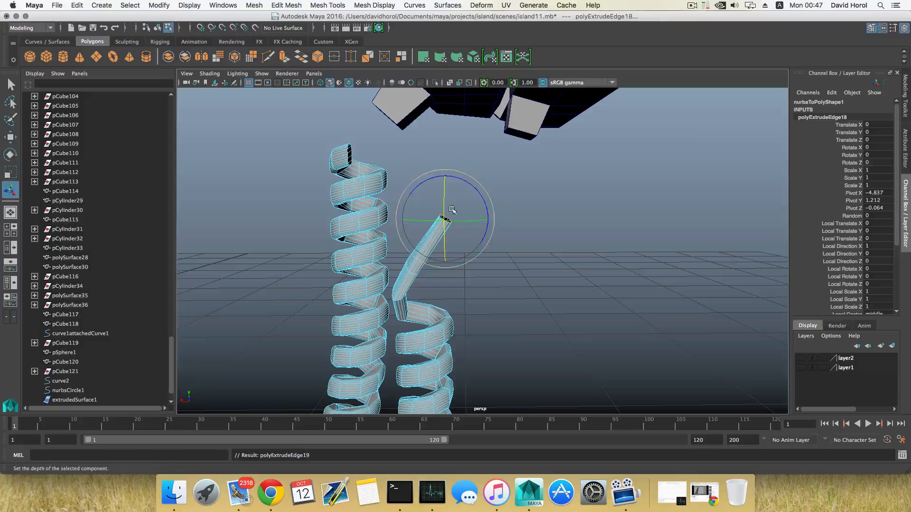
left_click_drag(446, 181, 443, 141)
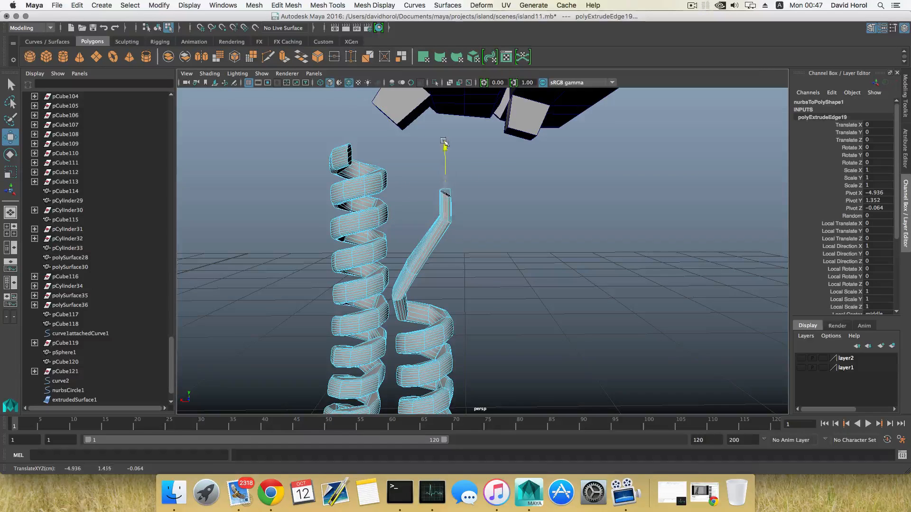
left_click_drag(402, 170, 458, 171)
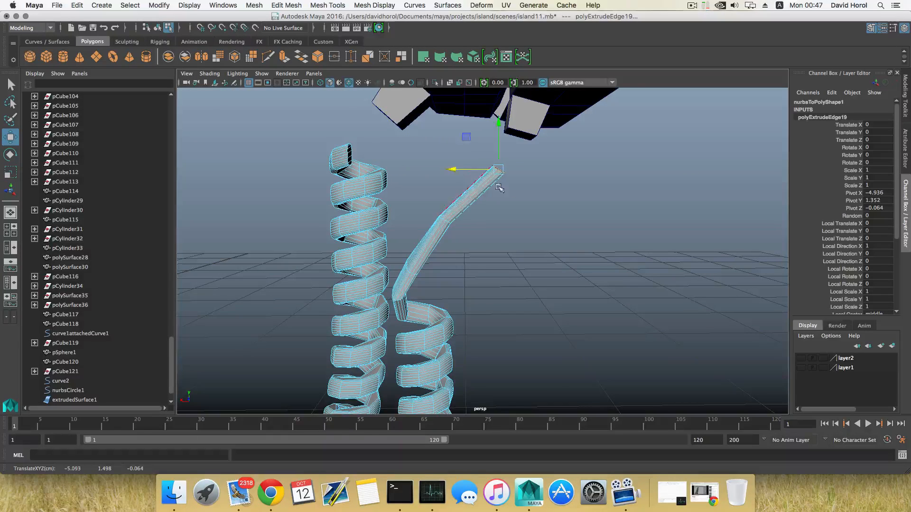
middle_click_drag(499, 188, 463, 249, "alt")
right_click_drag(464, 249, 545, 273, "alt")
middle_click_drag(482, 229, 484, 263, "alt")
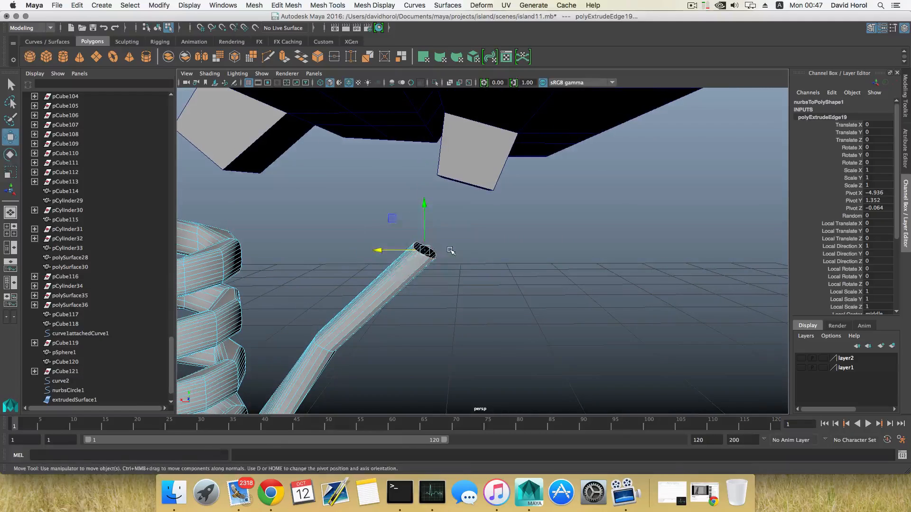
key("e")
left_click_drag(423, 232, 488, 179)
Extrude the cord end again and move its edges up against the underside of the handset's rear connector block, aligned with the block.
left_click(283, 58)
key("z")
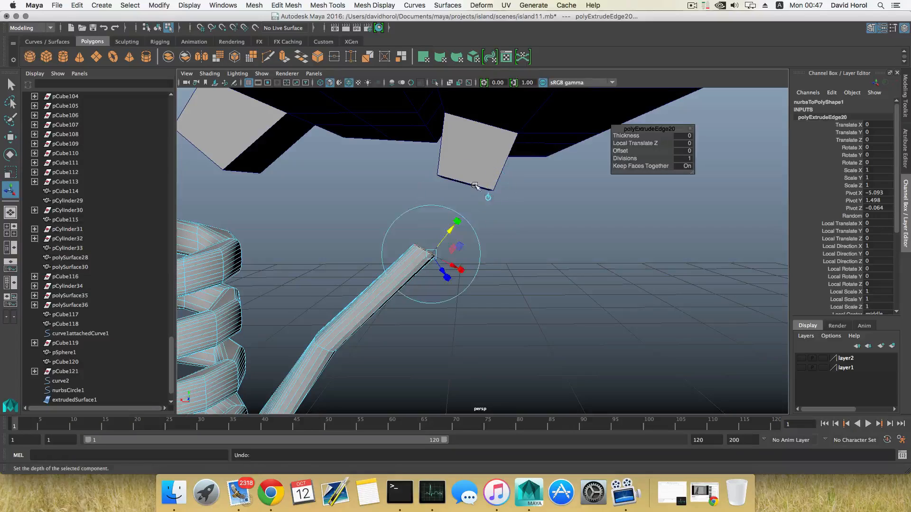
key("w")
left_click_drag(427, 209, 414, 195)
mouse_move(415, 195)
left_mouse_down("alt")
mouse_move(561, 194)
mouse_move(492, 197)
mouse_move(513, 202)
mouse_move(451, 185)
mouse_move(560, 177)
left_mouse_up("alt")
key("e")
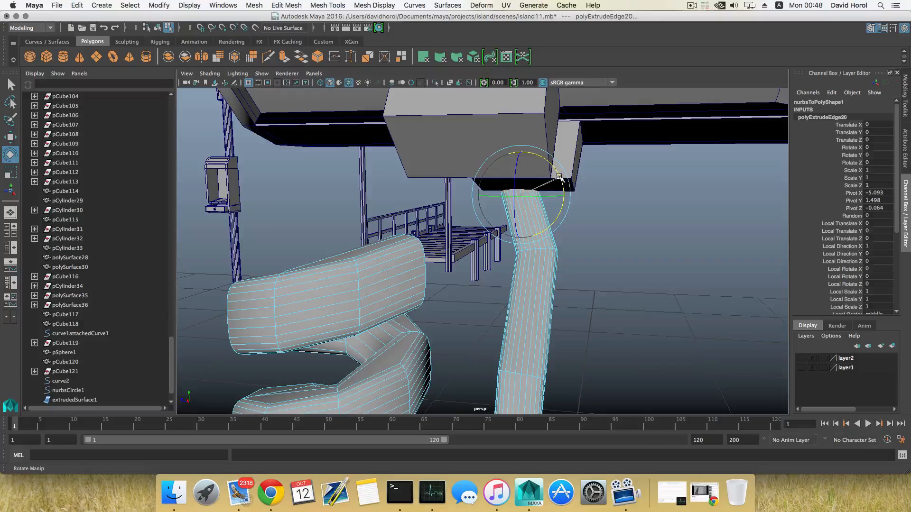
key("w")
left_click_drag(514, 196, 484, 194, "alt")
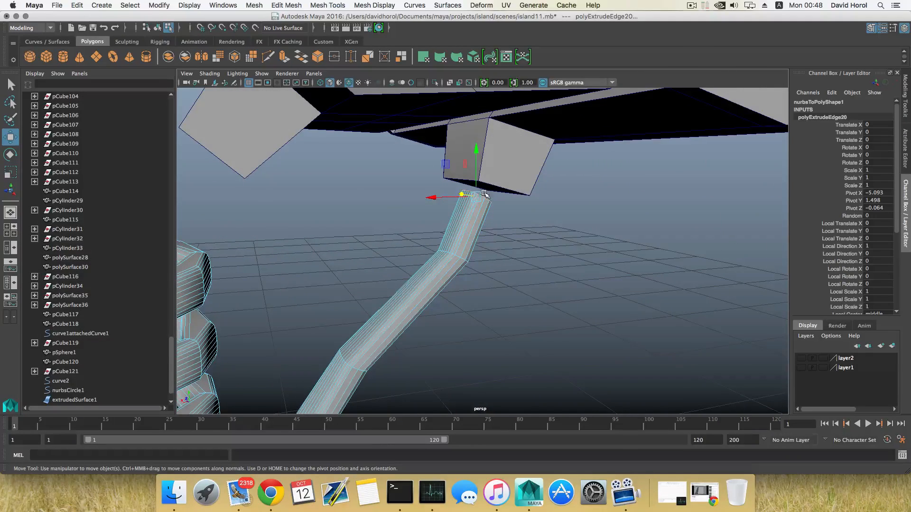
left_click_drag(476, 161, 515, 246)
Select the edge loop at the cord's upper bend, shift it to soften the bend, and return to object selection.
right_click_drag(514, 230, 515, 204)
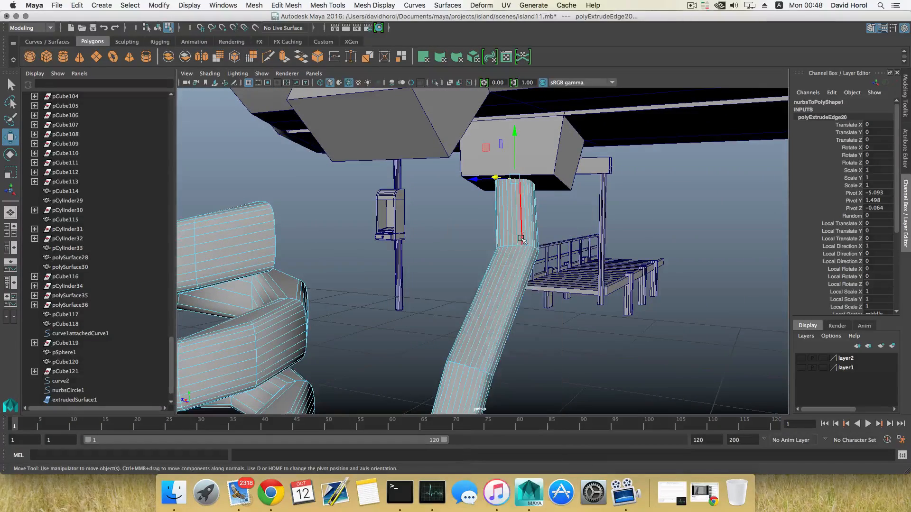
left_click(520, 245)
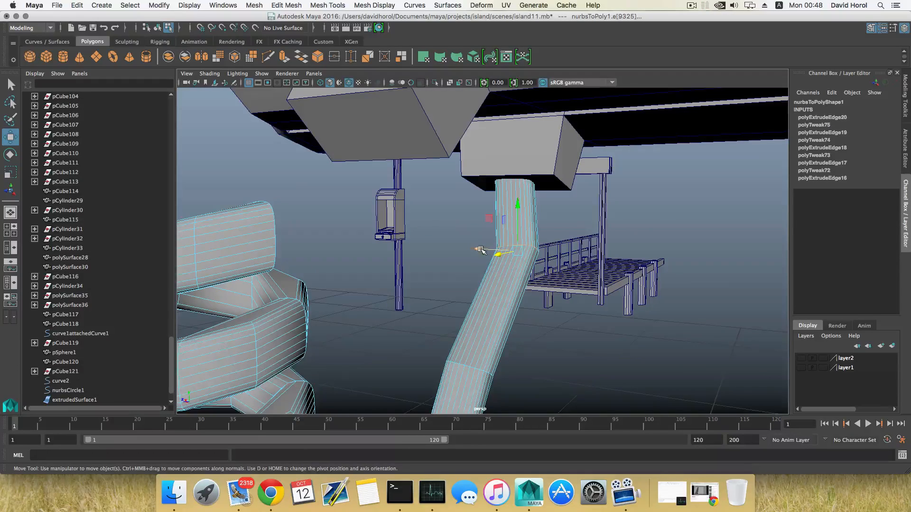
left_click_drag(481, 250, 363, 251, "alt")
key("F8")
scroll(364, 252, "up", 5)
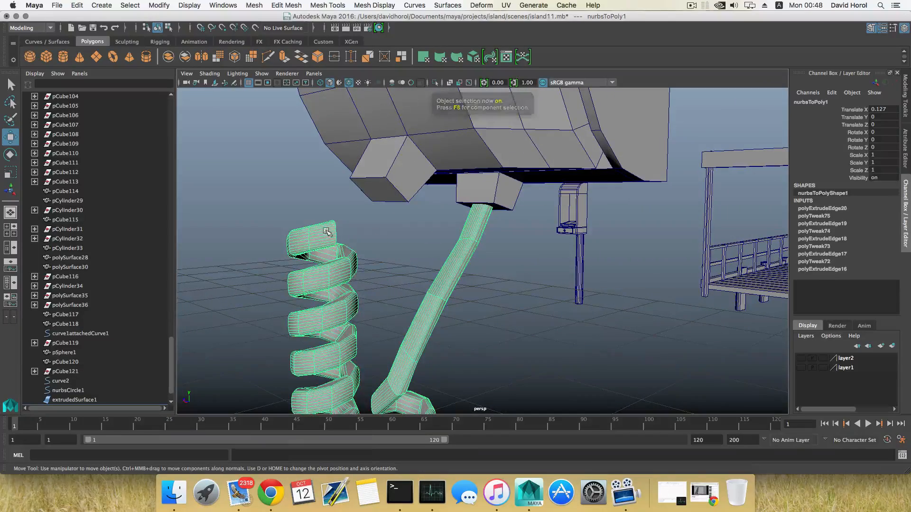
Extrude the open border edges at the taller coil's top end, move them to about X -4.709, Y 1.545, and rotate them.
right_click_drag(326, 231, 326, 203)
left_click_drag(341, 246, 401, 243, "alt")
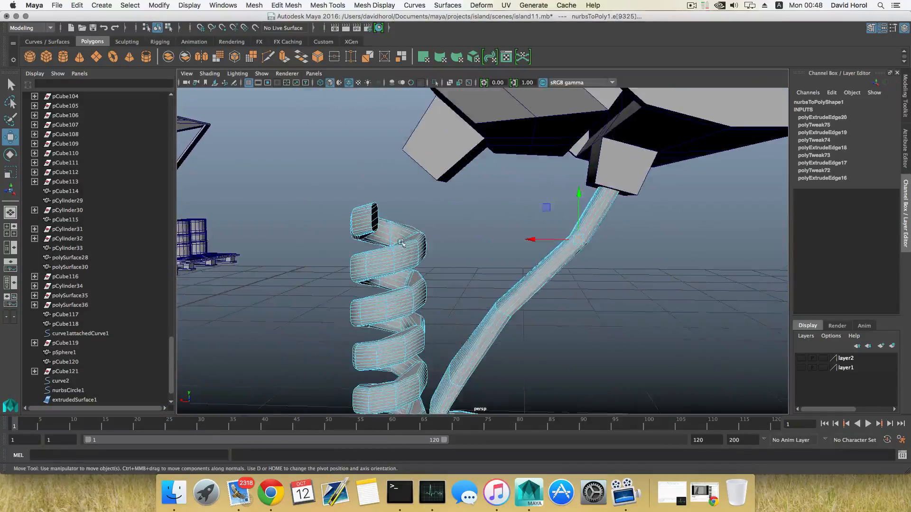
left_click(373, 207)
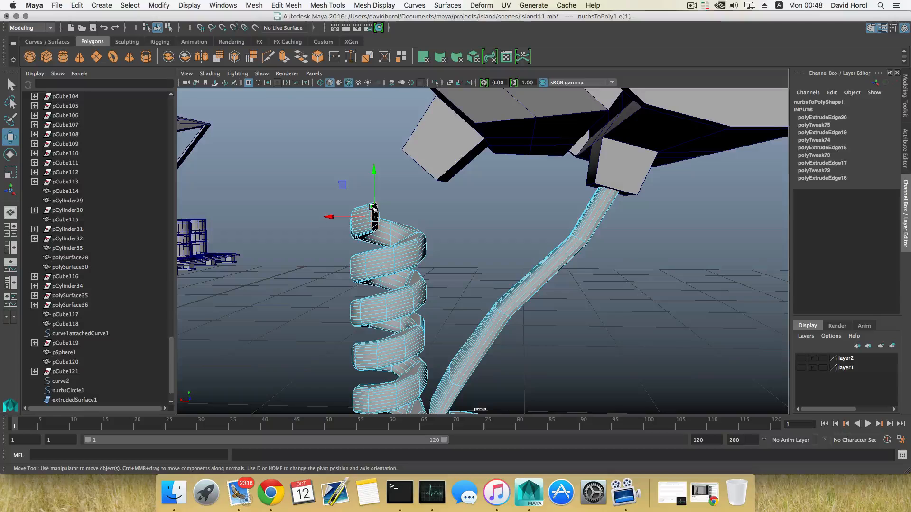
left_click(284, 57)
left_click_drag(361, 228, 426, 223, "alt")
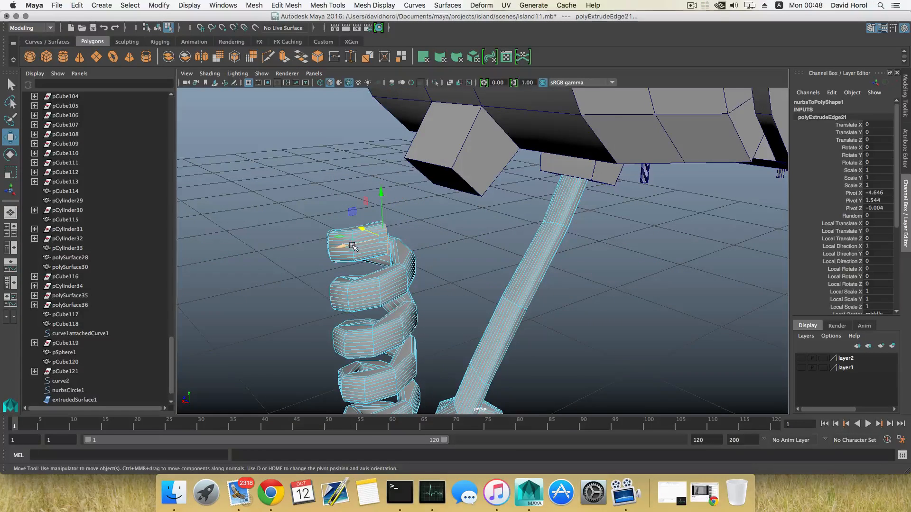
left_click_drag(353, 246, 374, 241)
key("e")
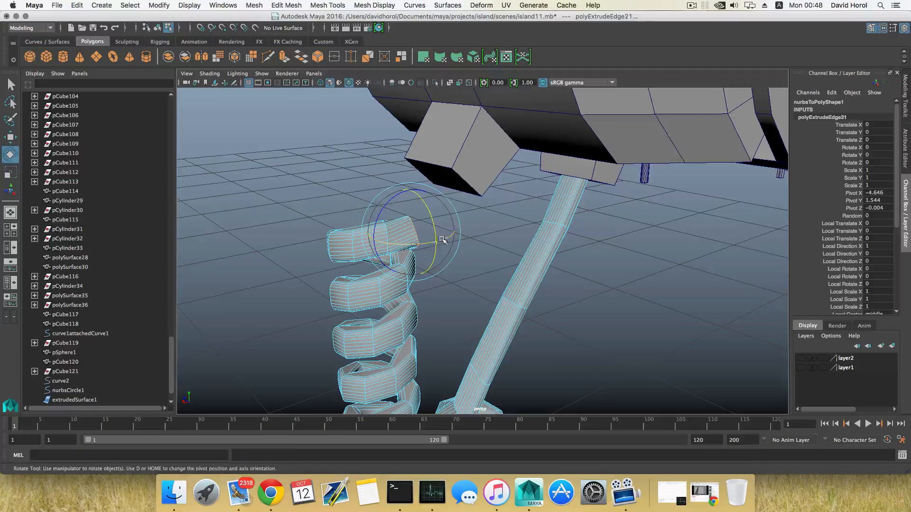
Extrude the taller coil's end again to about X -4.758, Y 1.545, Z -0.004 and rotate its edges upward.
left_click(284, 57)
key("w")
left_click_drag(372, 239, 384, 239)
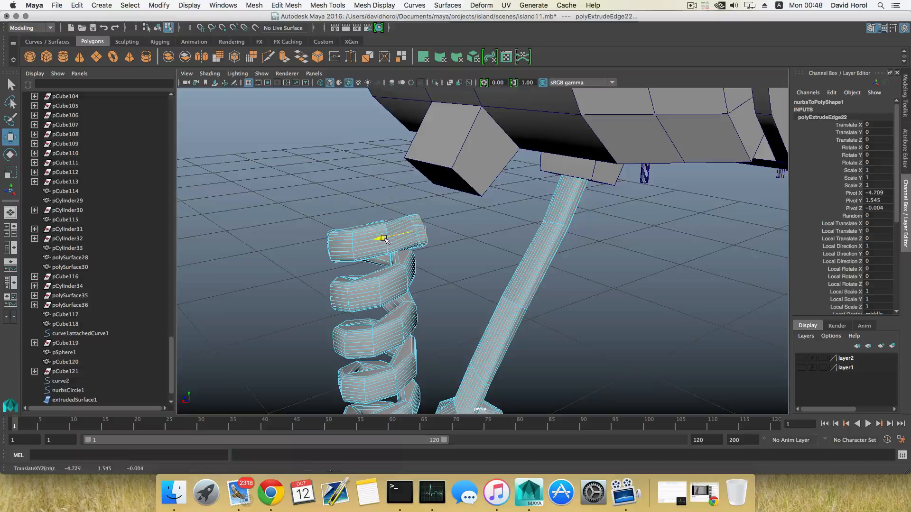
key("e")
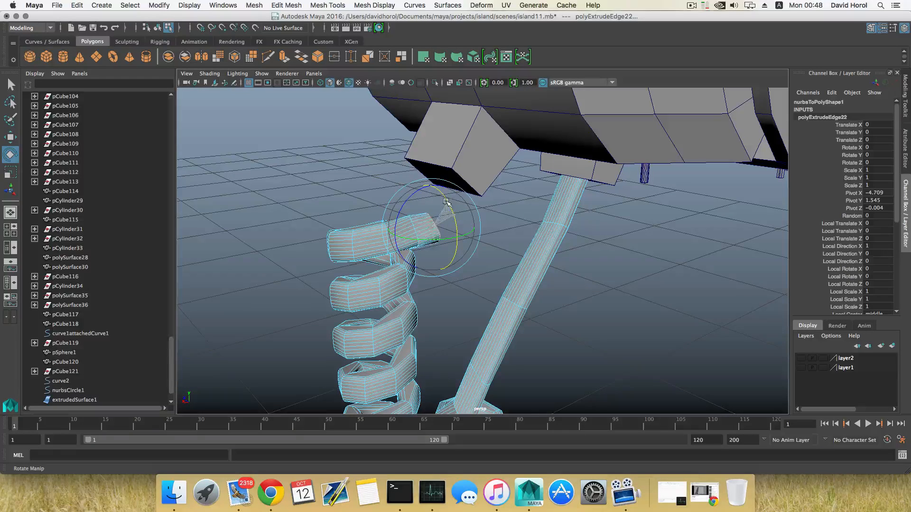
left_click_drag(440, 194, 440, 194)
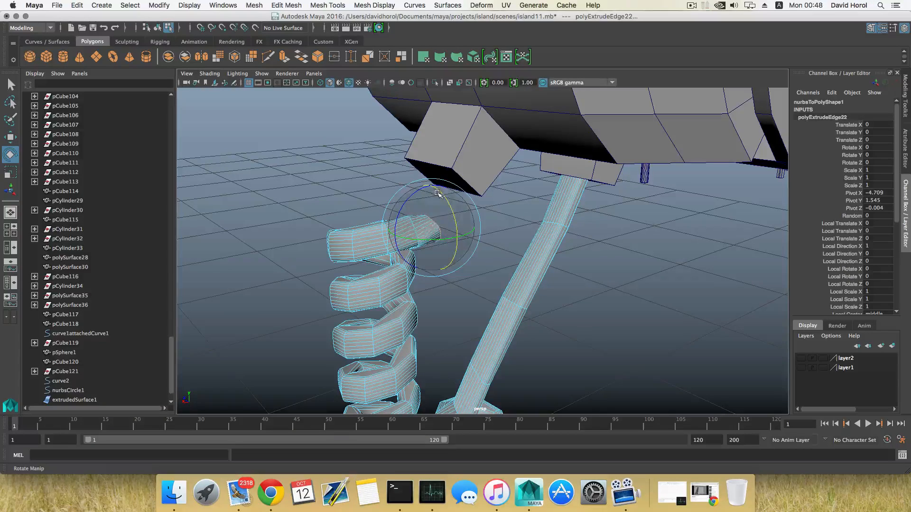
Extrude the taller coil's end up into the handset's front connector block, to about X -4.784, Y 1.694, Z -0.028.
left_click(283, 58)
key("w")
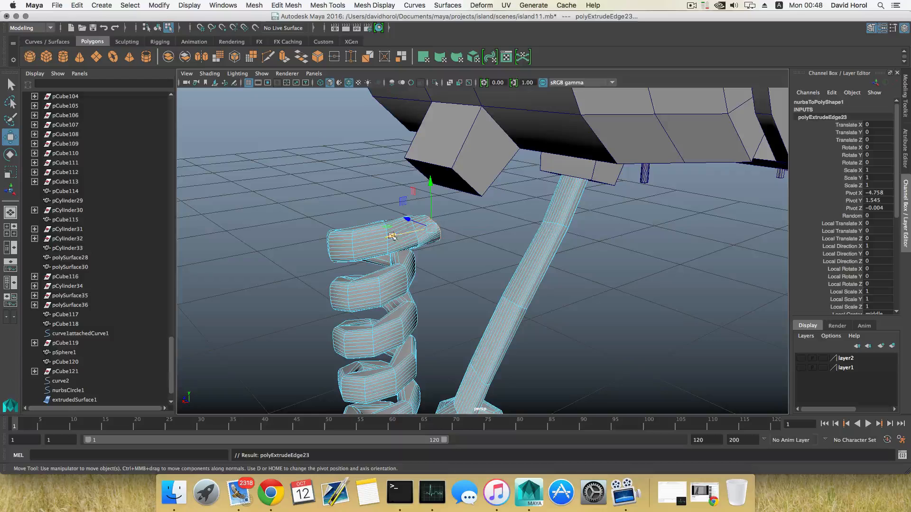
left_click_drag(392, 236, 433, 137)
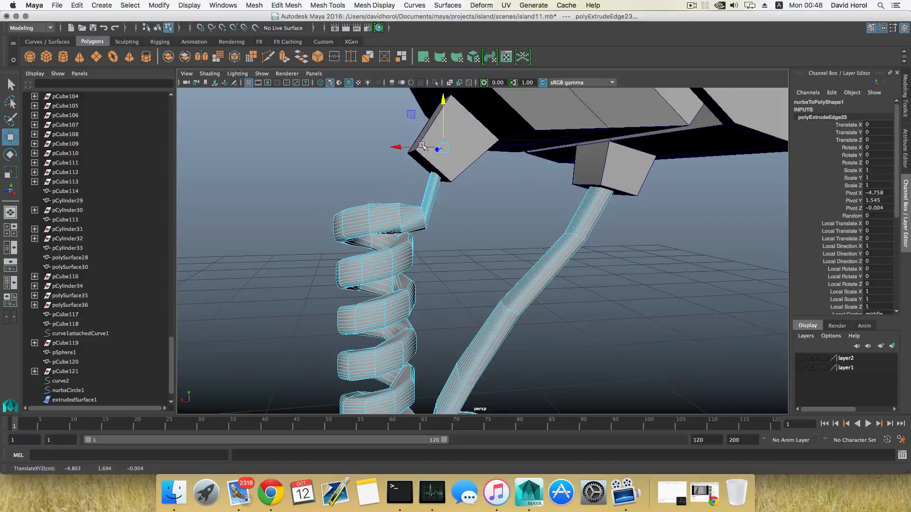
left_click_drag(422, 146, 396, 159, "alt")
left_click(398, 156)
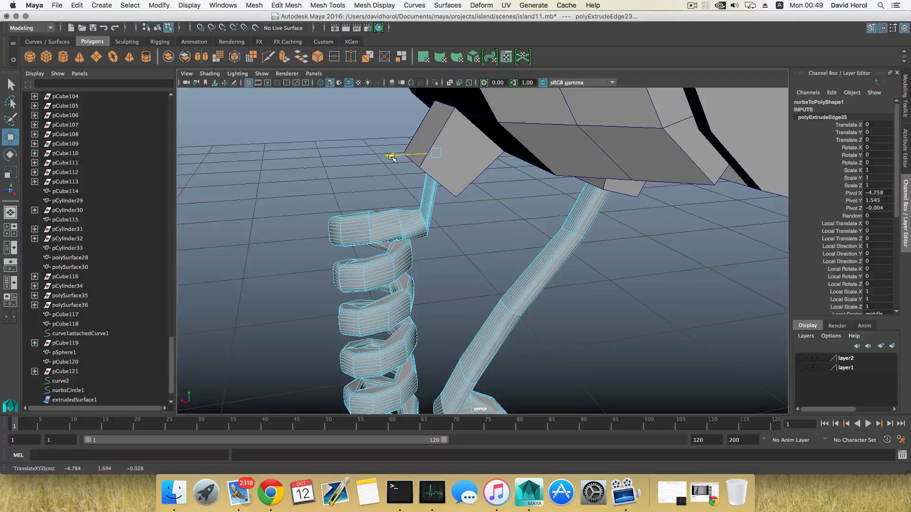
Select the edge loop at the bend below the front connector block and move it up and sideways to round the bend.
middle_click_drag(409, 212, 400, 194, "alt")
scroll(400, 190, "up", 5)
right_click_drag(395, 165, 393, 137)
double_click(403, 155)
left_click_drag(401, 112, 387, 69)
left_click_drag(416, 152, 523, 237, "alt")
key("e")
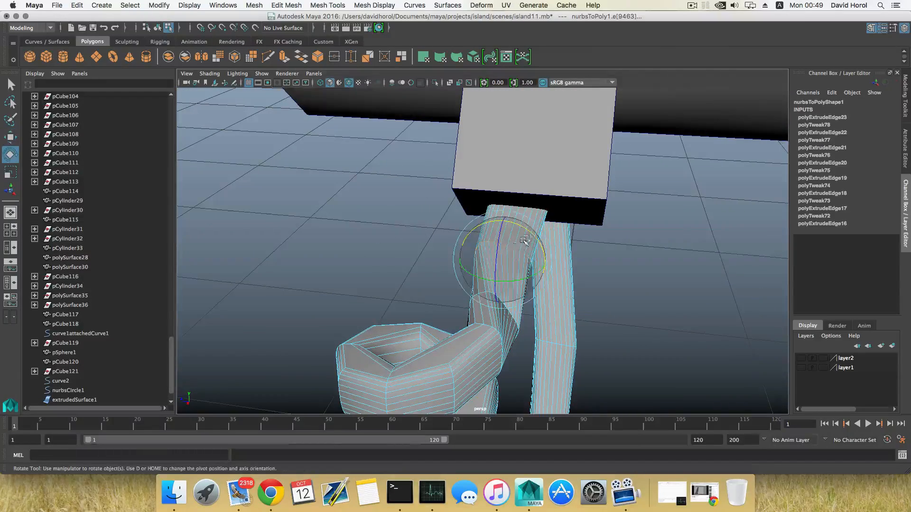
key("w")
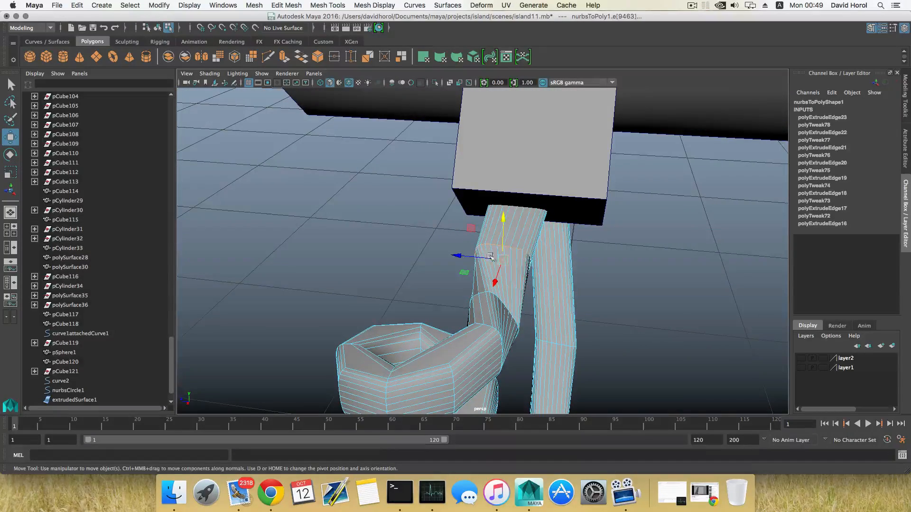
left_click_drag(493, 257, 395, 263)
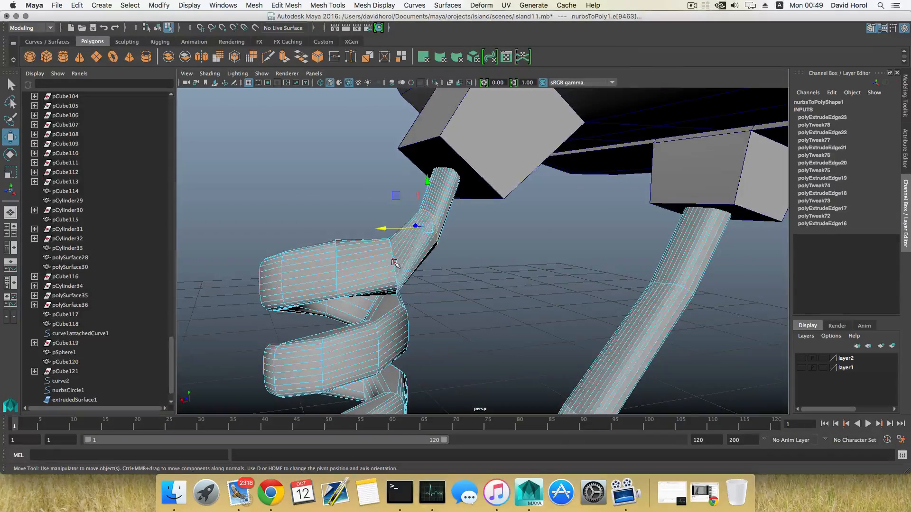
Rotate the edge loop where the taller coil meets its connecting segment, and return to object selection.
key("e")
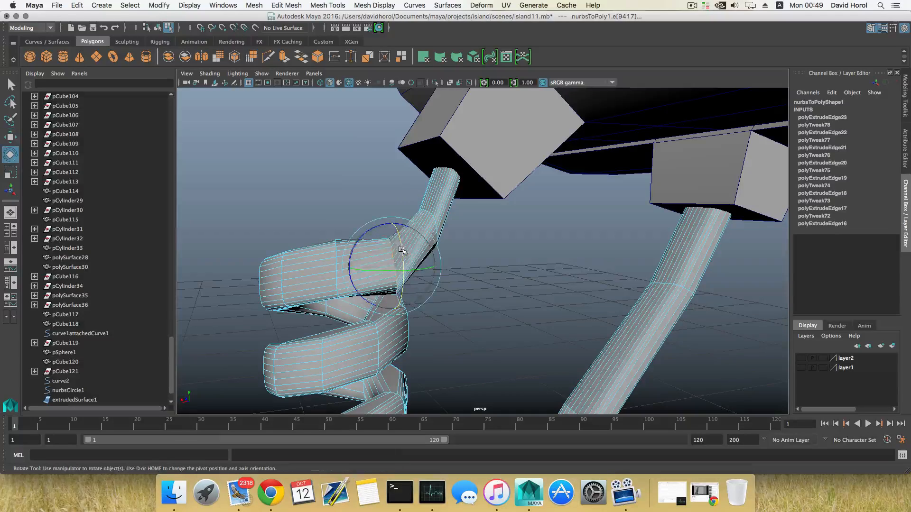
left_click_drag(402, 250, 392, 232)
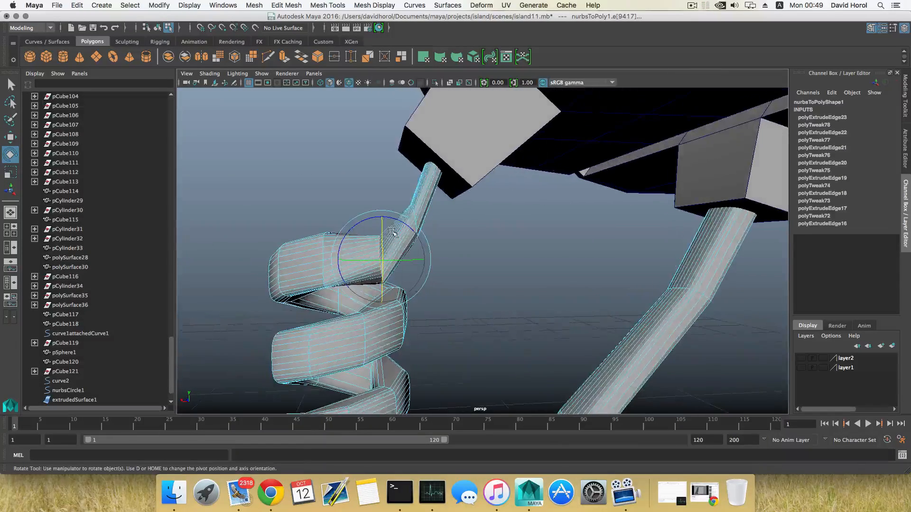
left_click_drag(435, 169, 455, 215, "alt")
key("F8")
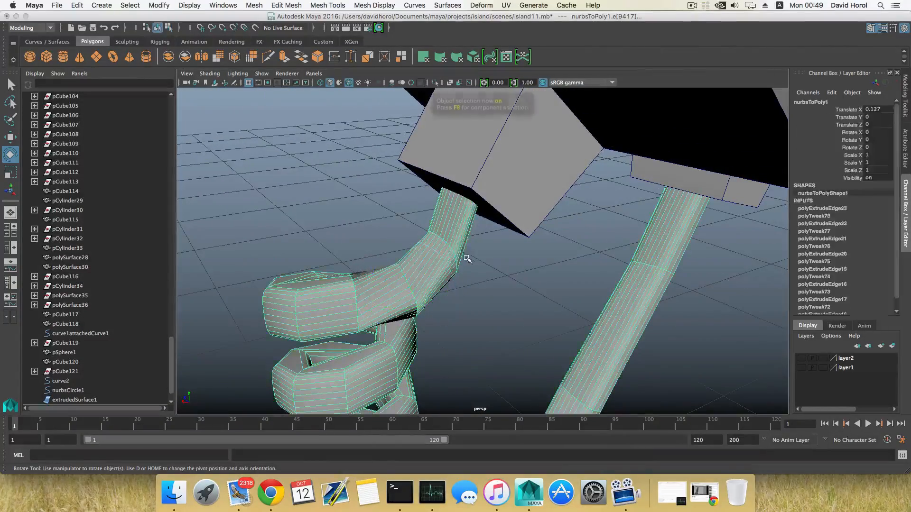
Display the whole cord in smooth mesh preview and check both connections to the handset.
scroll(466, 259, "down", 5)
scroll(466, 259, "down", 5)
key("3")
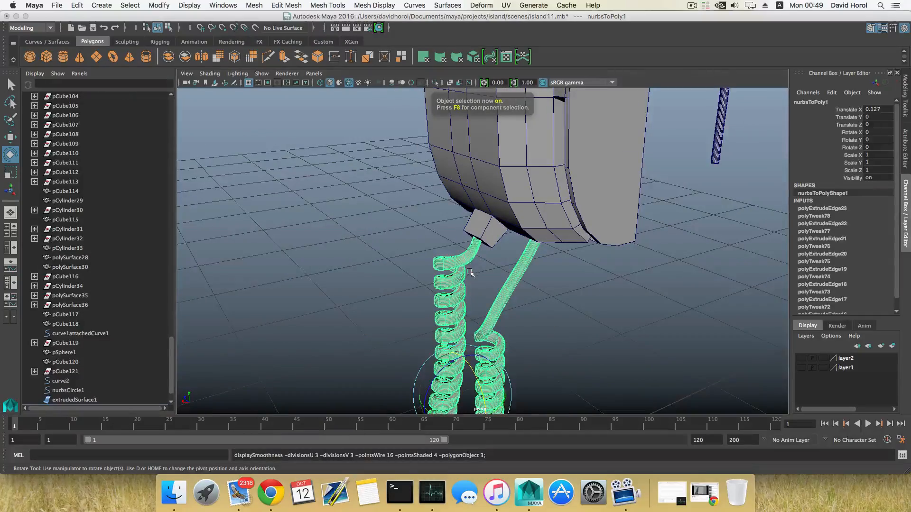
scroll(454, 276, "up", 6)
left_click_drag(455, 276, 497, 202, "alt")
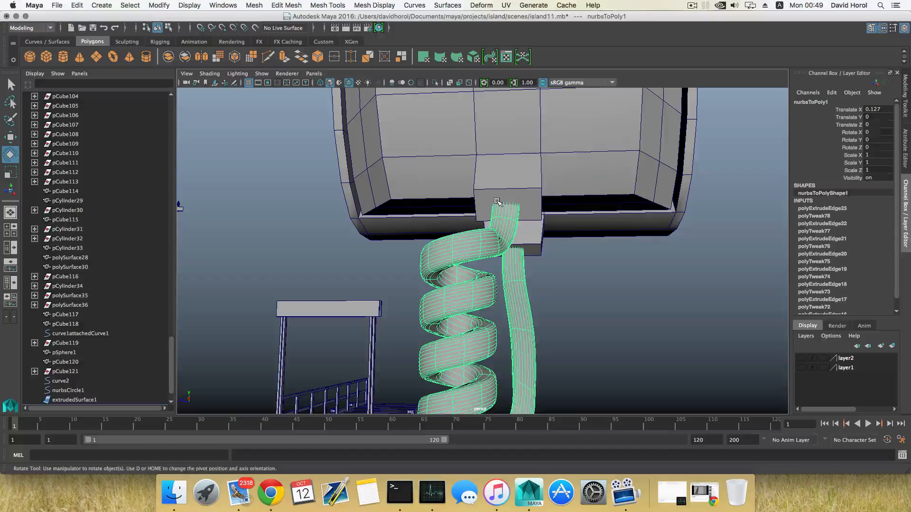
right_click_drag(497, 202, 474, 186)
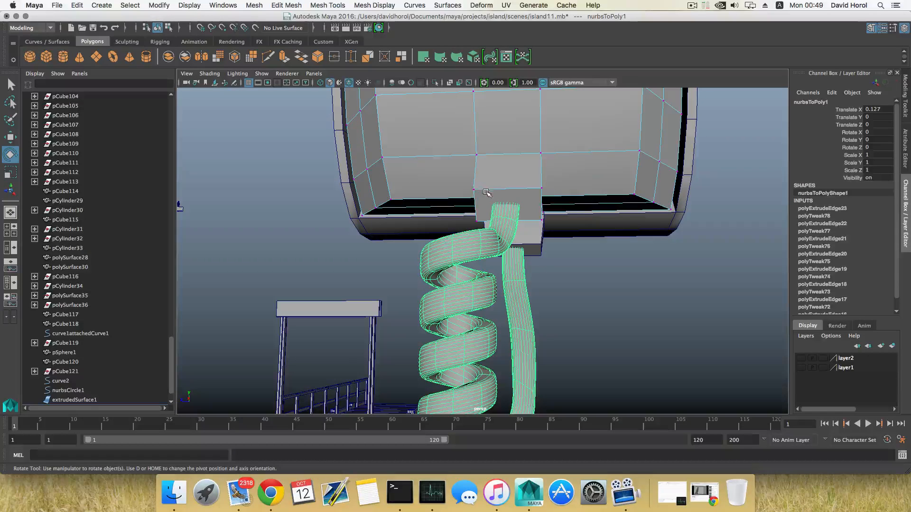
key("F8")
key("F8")
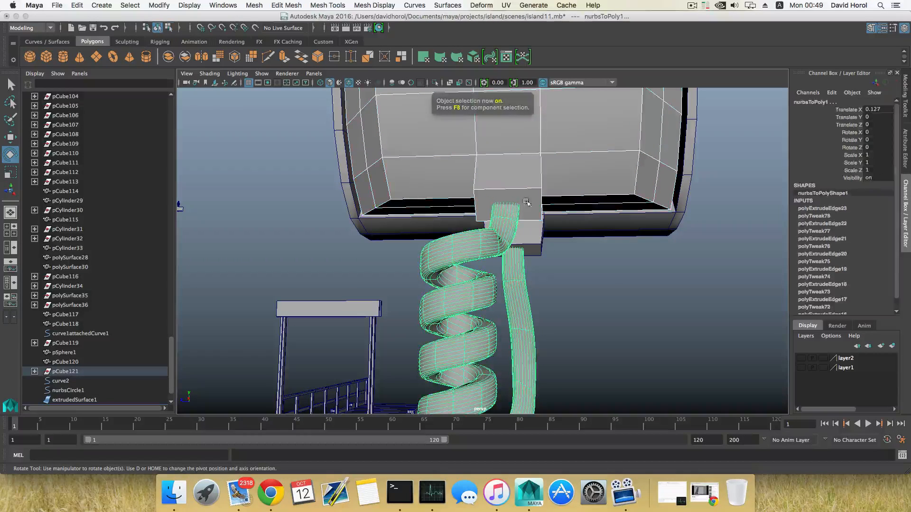
left_click_drag(512, 215, 575, 224, "alt")
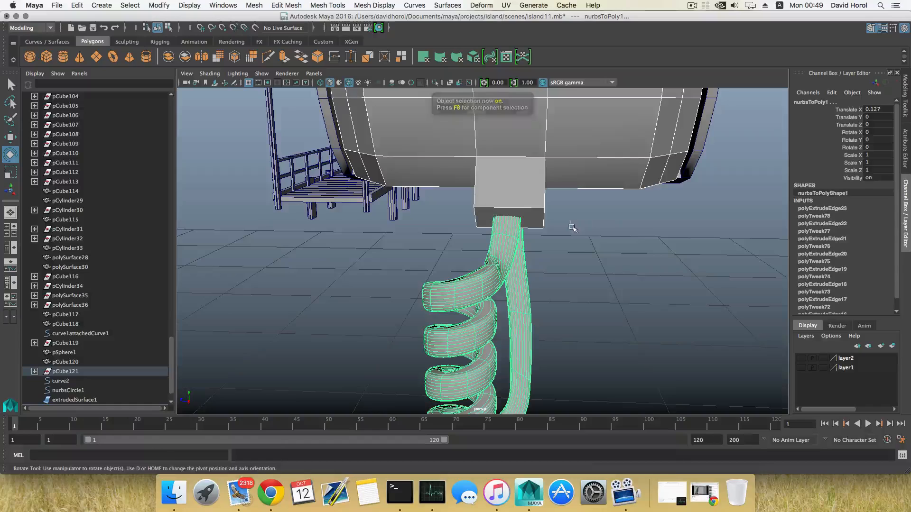
Select the vertices at the taller coil's top end and move them to about X -4.784, Y 1.680, Z -0.032, inside the connector block.
right_click(629, 226)
right_click_drag(631, 227, 588, 223)
left_click_drag(536, 204, 450, 187, "alt")
mouse_move(503, 217)
left_mouse_down()
mouse_move(542, 228)
mouse_move(512, 214)
left_mouse_up()
key("w")
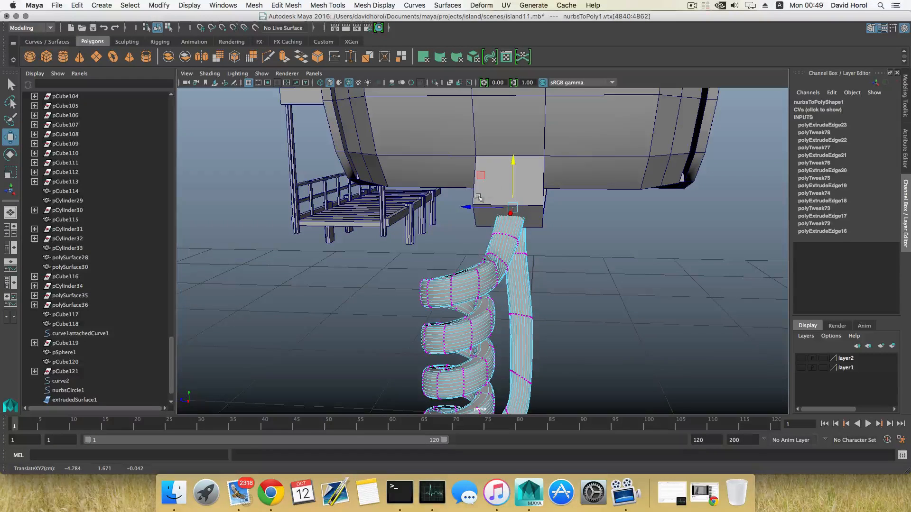
left_click_drag(471, 208, 490, 205, "alt")
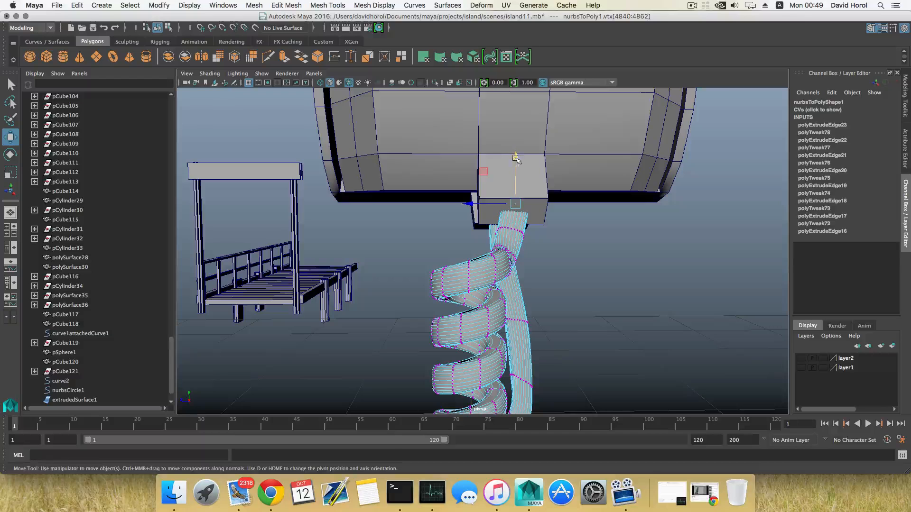
left_click_drag(516, 158, 515, 155)
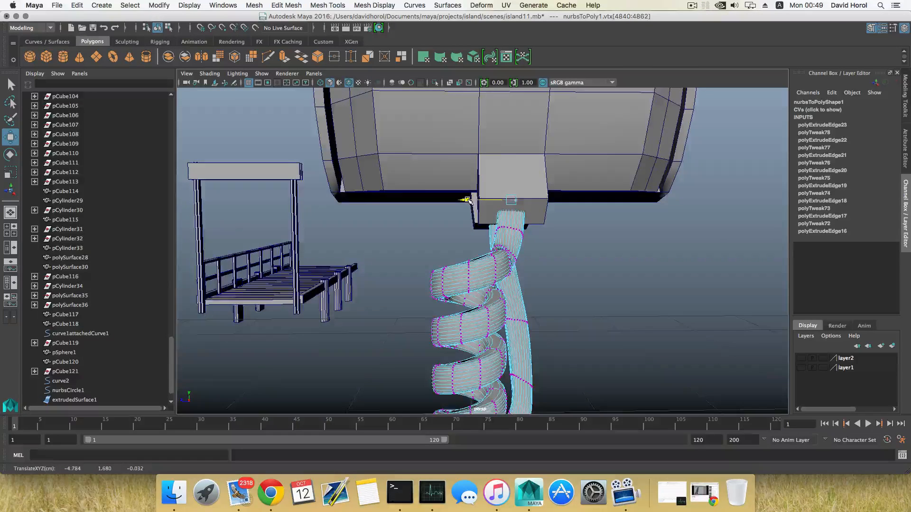
left_click_drag(468, 199, 555, 211, "alt")
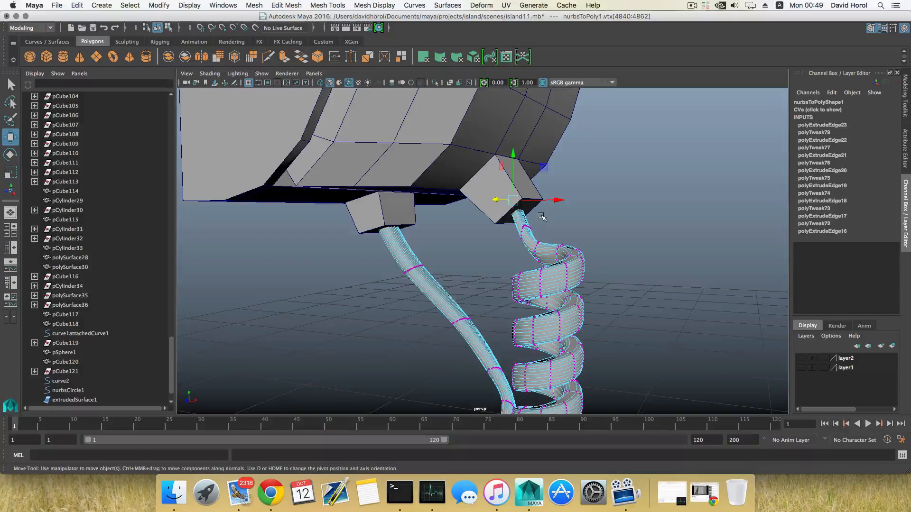
Select the end face of the connector block above the coils and scale it to about 0.76 along Z.
key("F8")
key("F8")
left_click(515, 209)
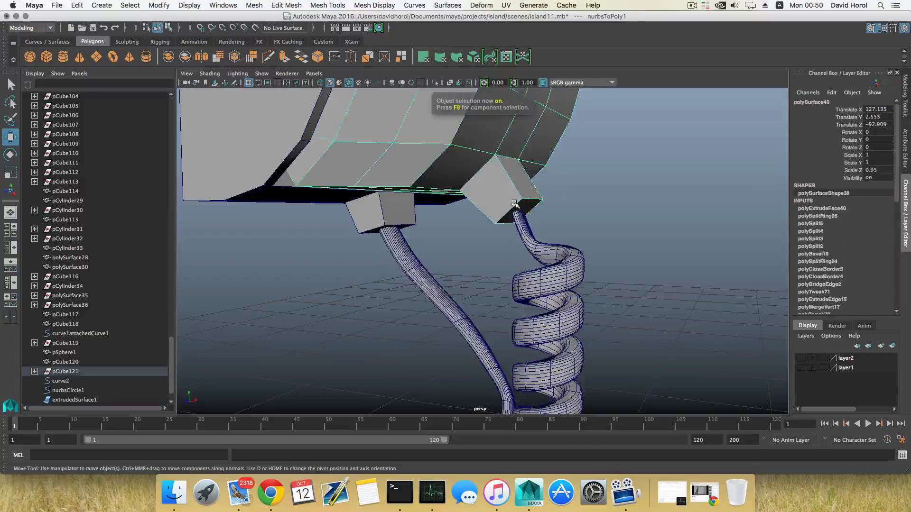
left_click_drag(519, 215, 429, 214, "alt")
right_click_drag(505, 186, 519, 226)
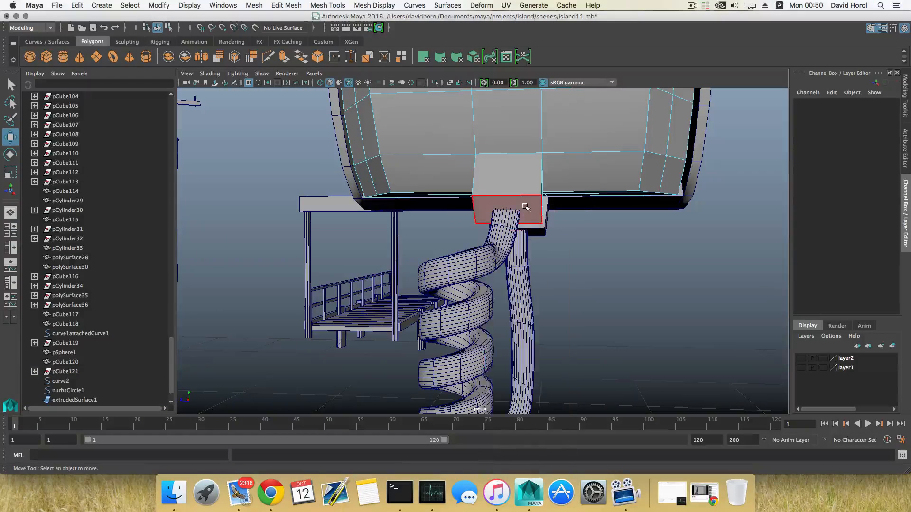
left_click(523, 212)
key("r")
left_click_drag(472, 215, 473, 214)
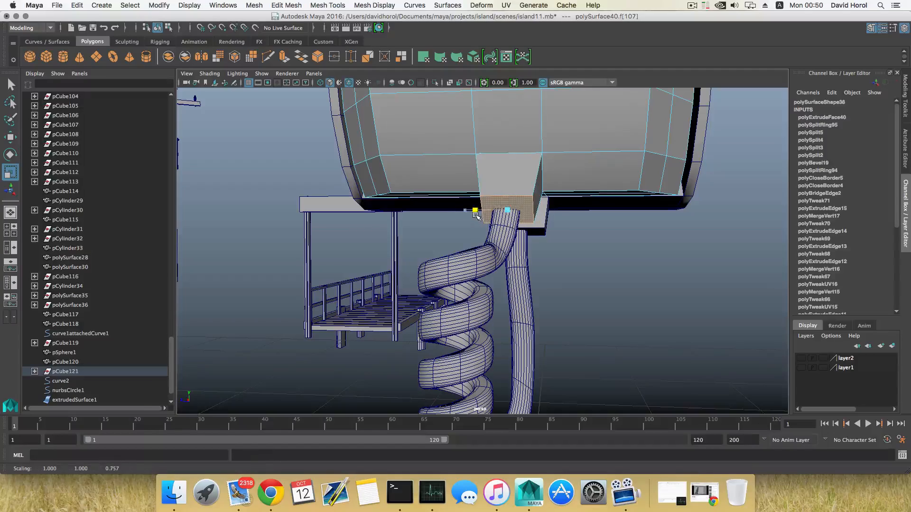
Scale the same end face to about 0.78 in X and 0.69 in Y, and move it to about X -4.772, Y 1.653, Z -0.033.
left_click_drag(513, 186, 417, 207, "alt")
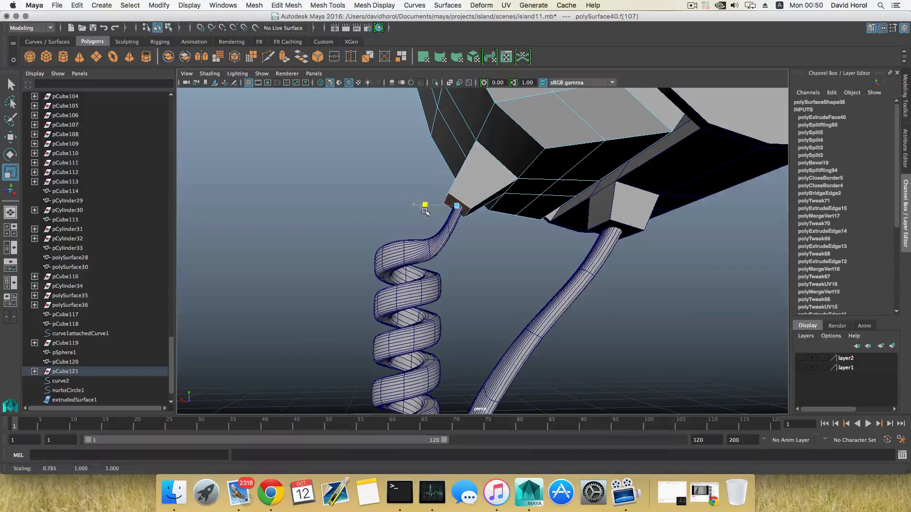
left_click(425, 209)
left_click(457, 200)
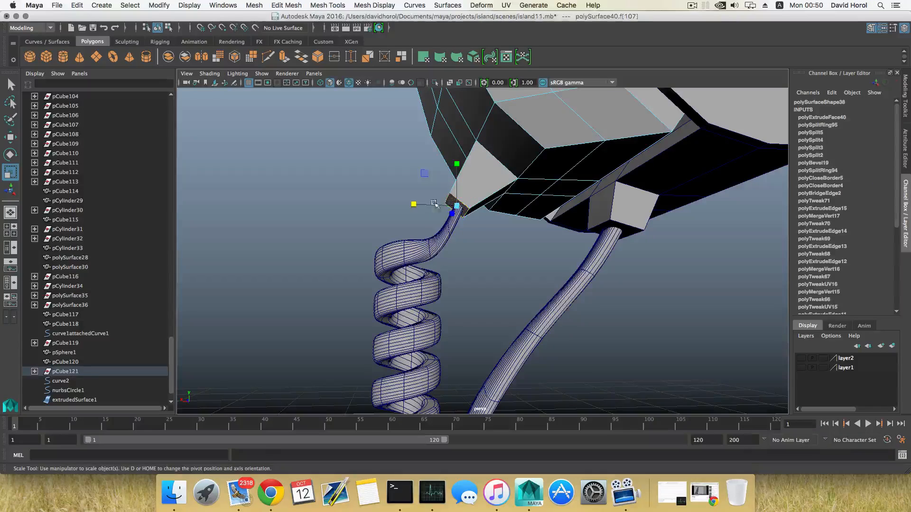
left_click_drag(413, 205, 417, 206)
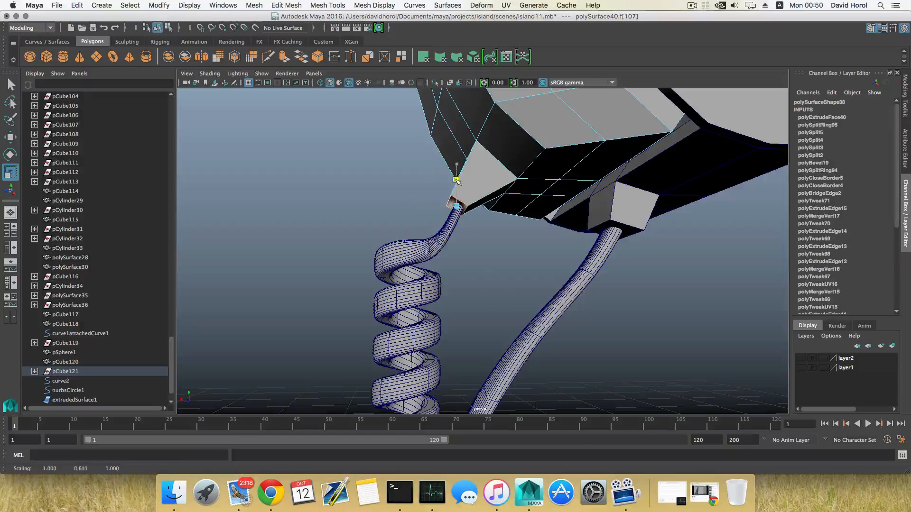
key("w")
left_click(411, 206)
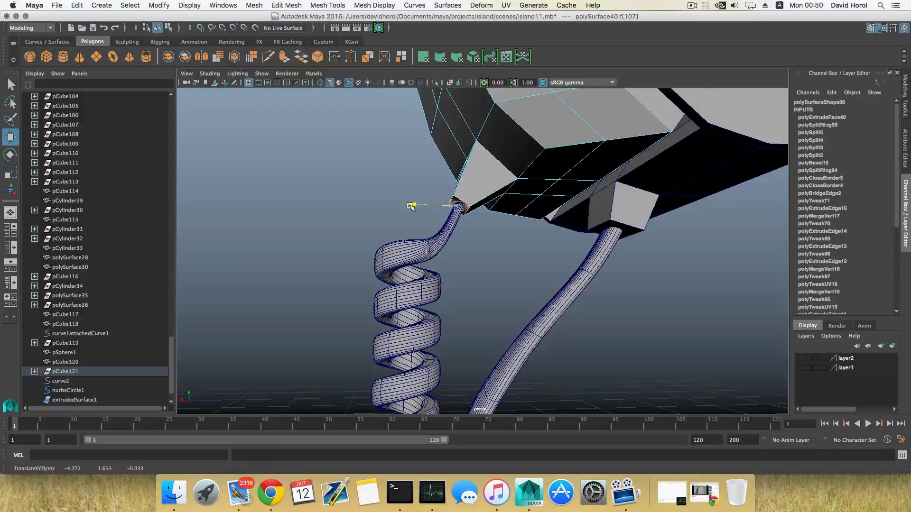
Rescale the end face of the coil's connector block along Z to adjust its width around the cord.
left_click_drag(432, 217, 545, 211, "alt")
key("r")
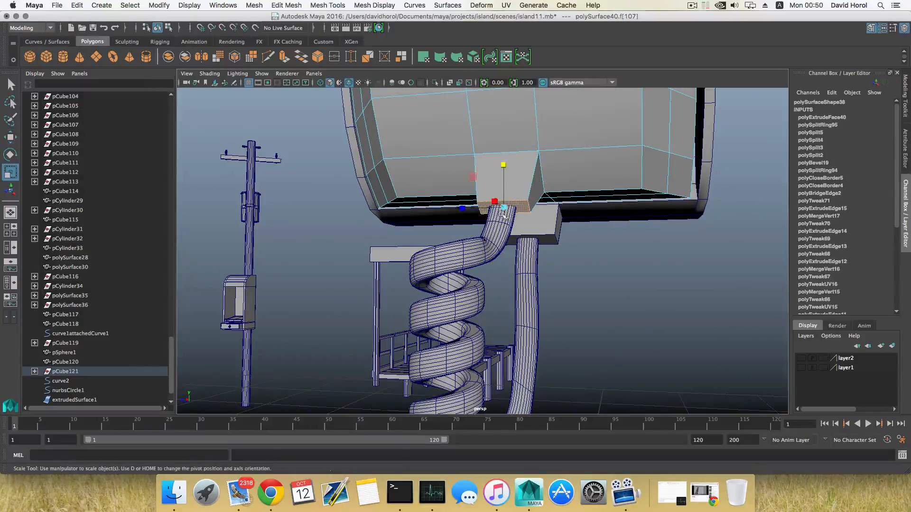
left_click_drag(465, 209, 421, 210)
key("w")
Select the end face of the other connector block, above the straighter cord segment, and scale it to taper the block.
middle_click_drag(631, 247, 539, 238, "alt")
left_click_drag(539, 238, 525, 204, "alt")
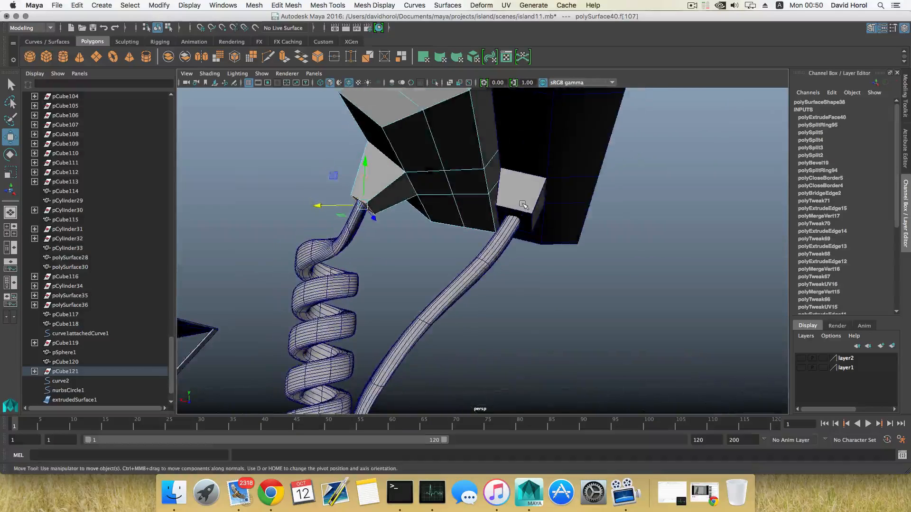
left_click(524, 206)
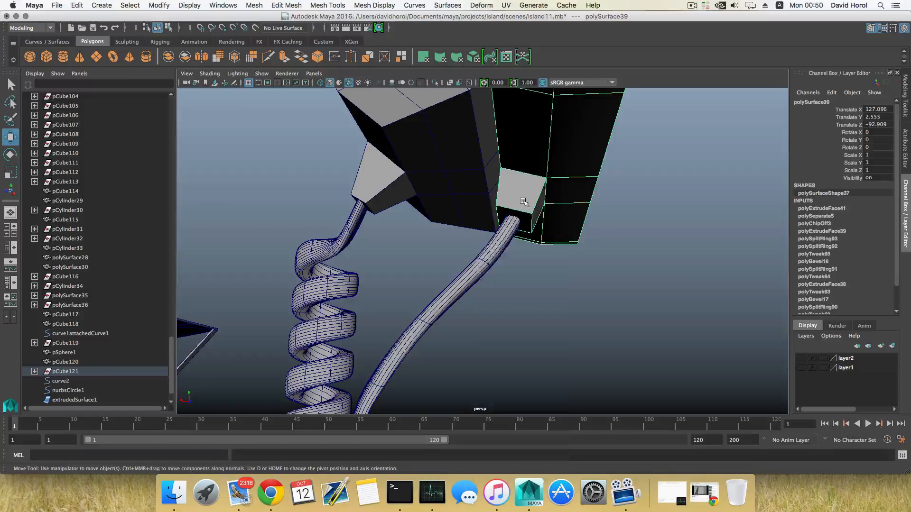
right_click_drag(524, 202, 516, 219)
left_click(513, 218)
key("r")
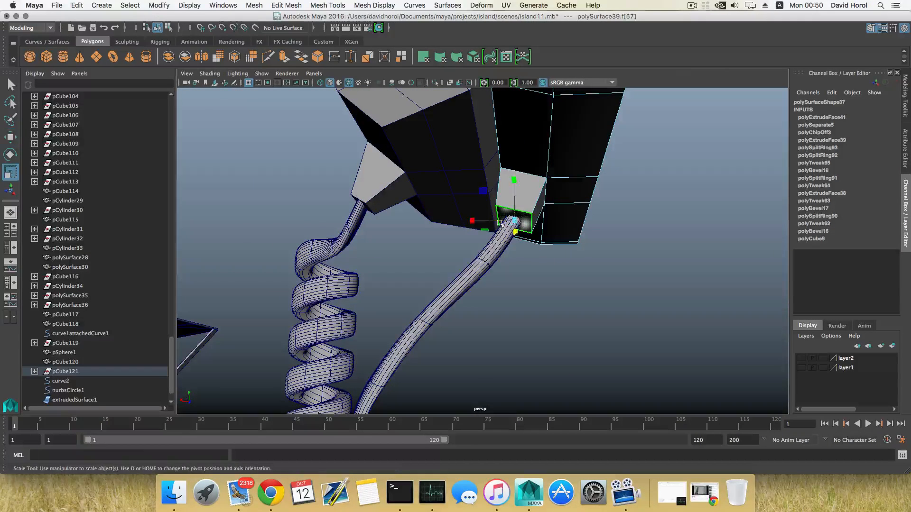
left_click_drag(476, 223, 568, 244)
left_click_drag(516, 182, 562, 206)
Select the whole handset with its cord in object mode and move them along Z to Translate Z 36.609.
left_click_drag(464, 238, 525, 260)
key("F8")
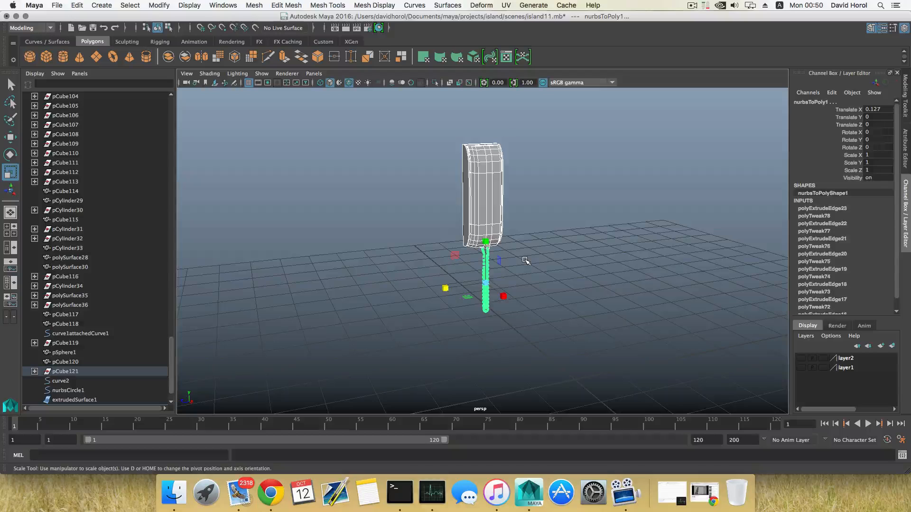
key("w")
left_click_drag(446, 288, 205, 320)
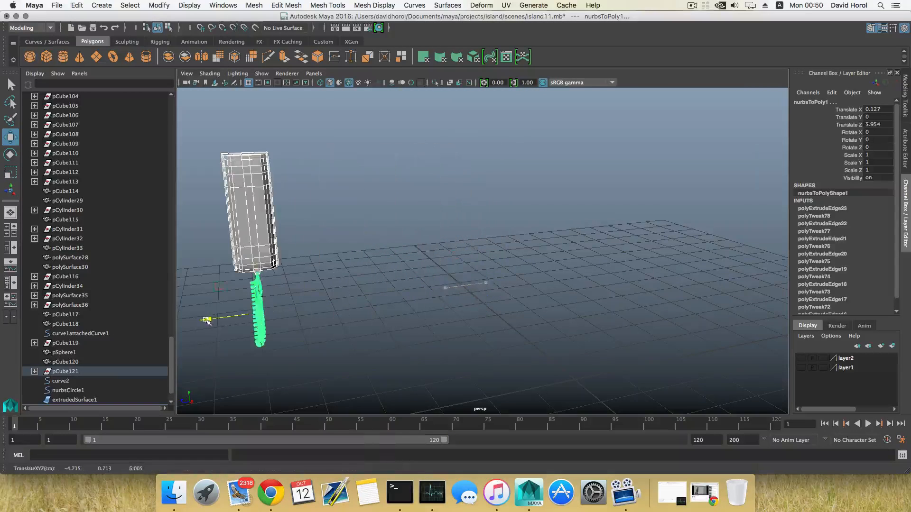
scroll(365, 307, "down", 10)
left_click_drag(367, 274, 206, 295)
middle_click_drag(206, 295, 579, 290, "alt")
left_click_drag(562, 297, 318, 368)
scroll(332, 350, "down", 10)
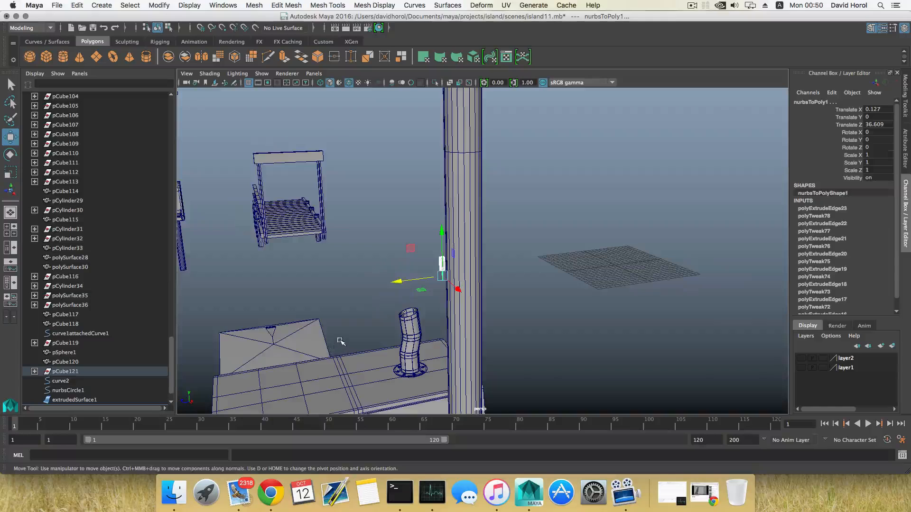
Move the handset and cord beside the phone booth, to Translate X -112.392 and Z 93.311.
middle_click_drag(341, 341, 503, 323, "alt")
left_click_drag(549, 288, 402, 334)
left_click_drag(622, 334, 228, 313)
middle_click_drag(228, 314, 541, 325, "alt")
left_click_drag(598, 318, 305, 315)
middle_click_drag(305, 315, 448, 335, "alt")
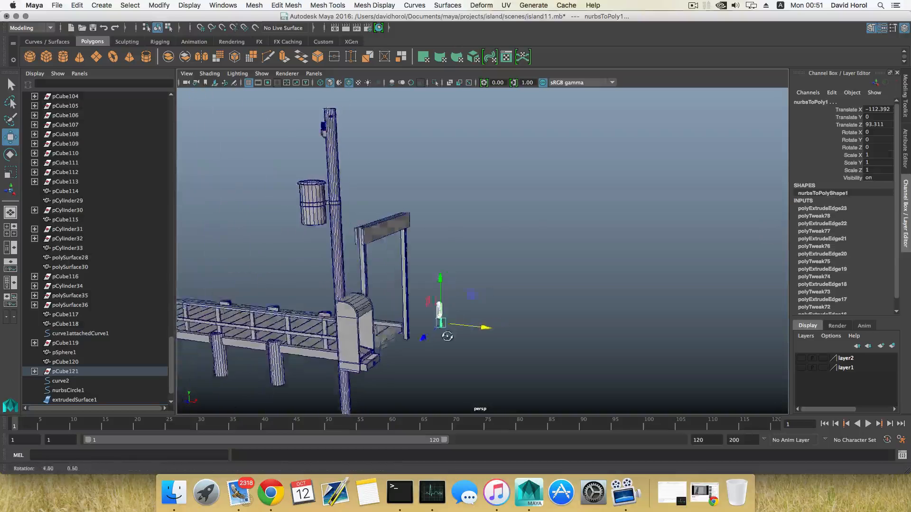
Lower the handset and cord to Translate Y -5.329 and move them into the booth opening at Translate X -128.548.
left_click_drag(448, 335, 365, 322, "alt")
left_click_drag(368, 259, 370, 283)
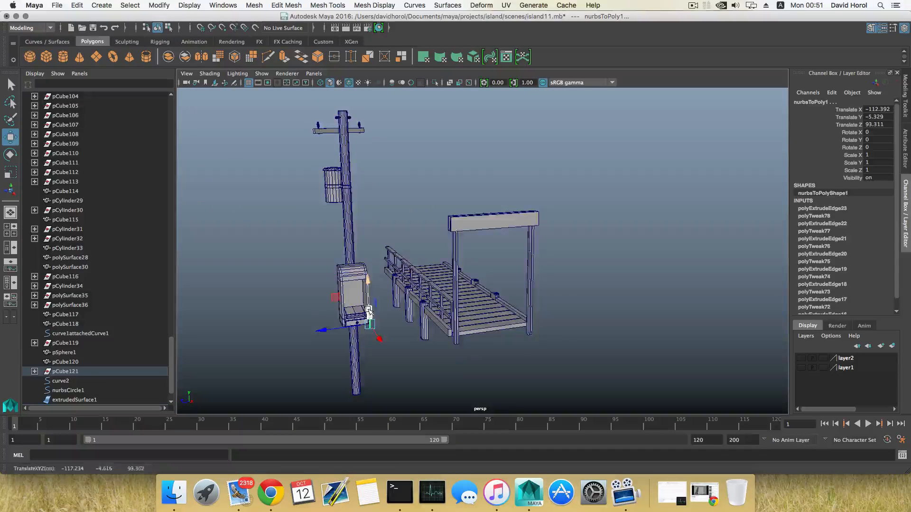
left_click_drag(408, 313, 429, 329, "alt")
middle_click_drag(429, 329, 443, 305, "alt")
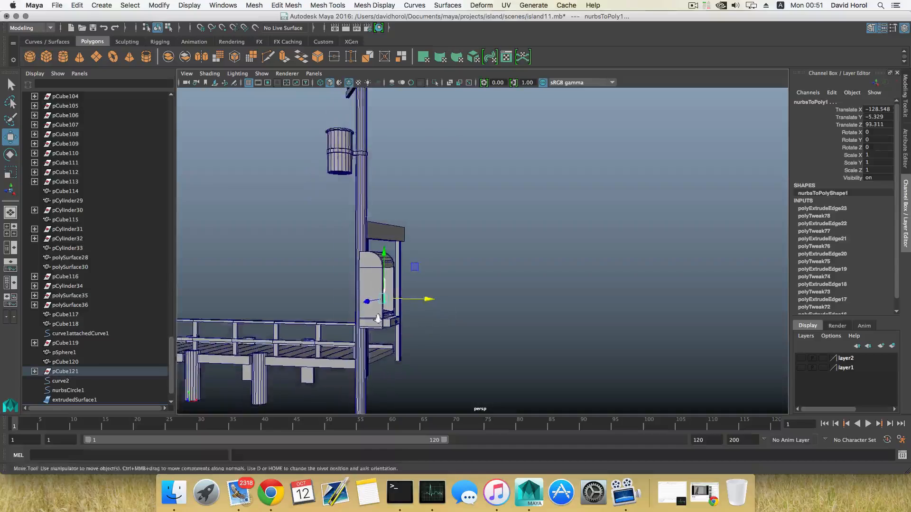
Position the handset and cord near the booth's back wall at Translate X -131.062 and Z 92.092, and deselect them.
scroll(361, 355, "up", 8)
left_click_drag(361, 356, 405, 343, "alt")
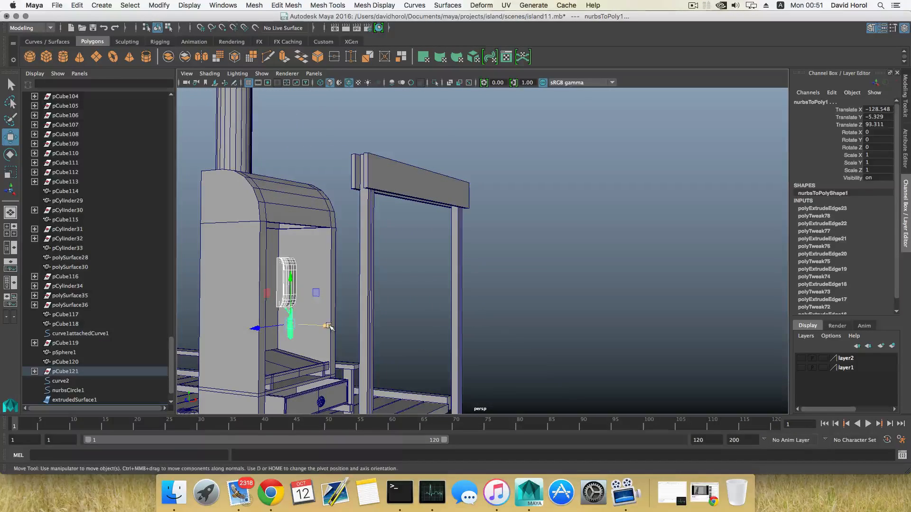
left_click_drag(335, 327, 303, 324)
left_click_drag(304, 323, 212, 334, "alt")
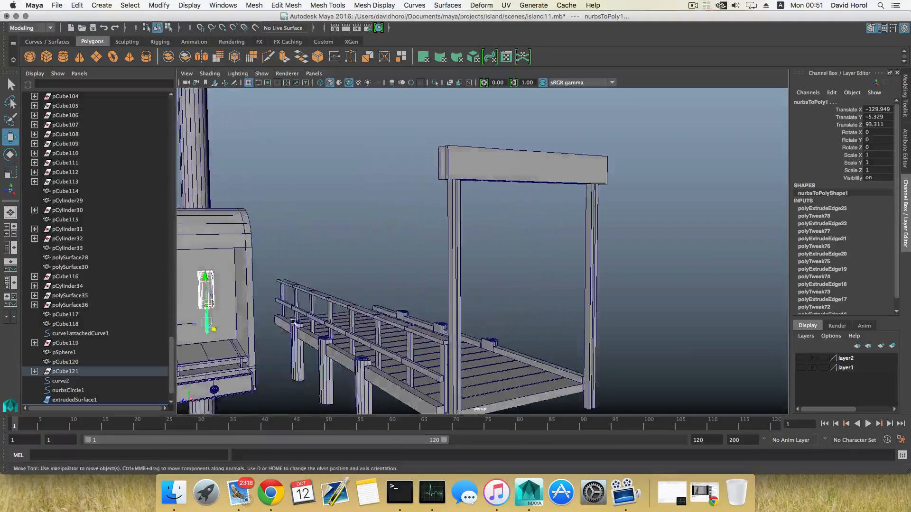
middle_click_drag(211, 335, 341, 312, "alt")
scroll(342, 312, "up", 5)
left_click_drag(332, 305, 375, 305)
scroll(332, 311, "up", 4)
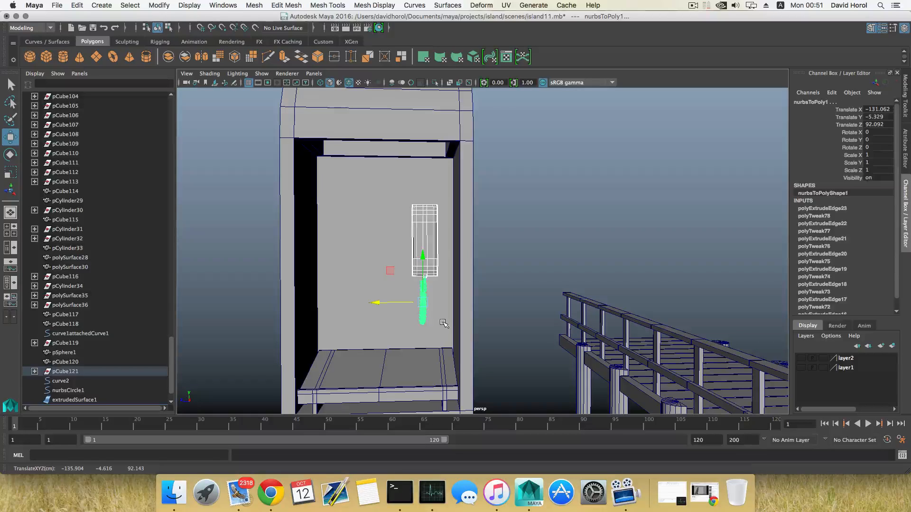
key("F8")
key("F8")
left_click(486, 278)
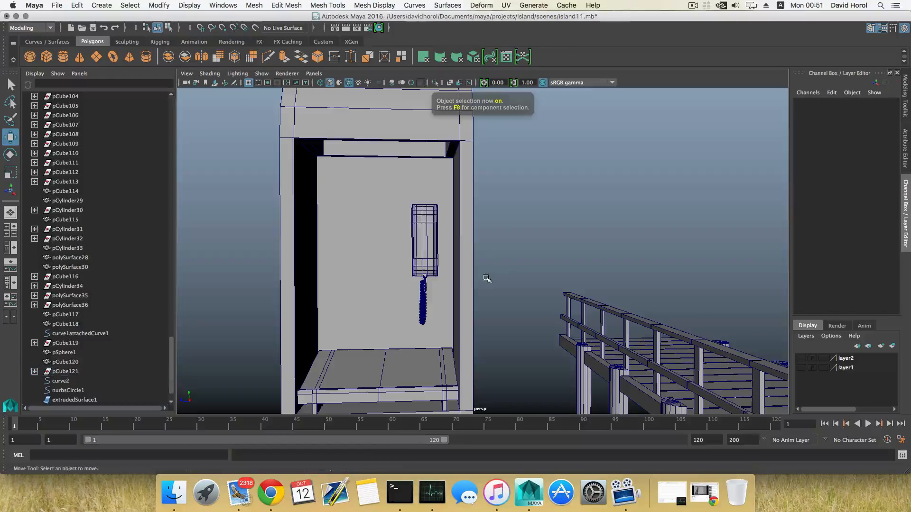
Save the scene under the new name island12.mb in the project's scenes folder.
mouse_move(486, 279)
left_mouse_down("alt")
mouse_move(454, 289)
mouse_move(499, 288)
left_mouse_up("alt")
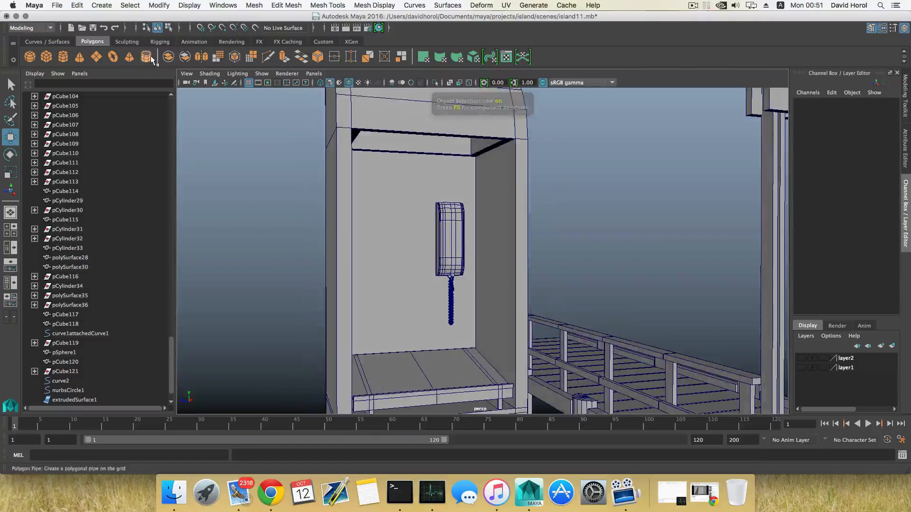
left_click(57, 5)
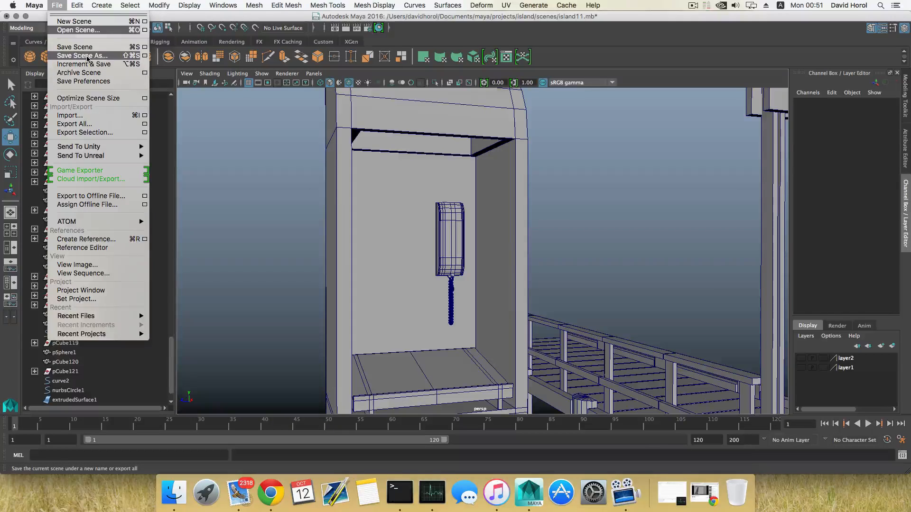
left_click(88, 56)
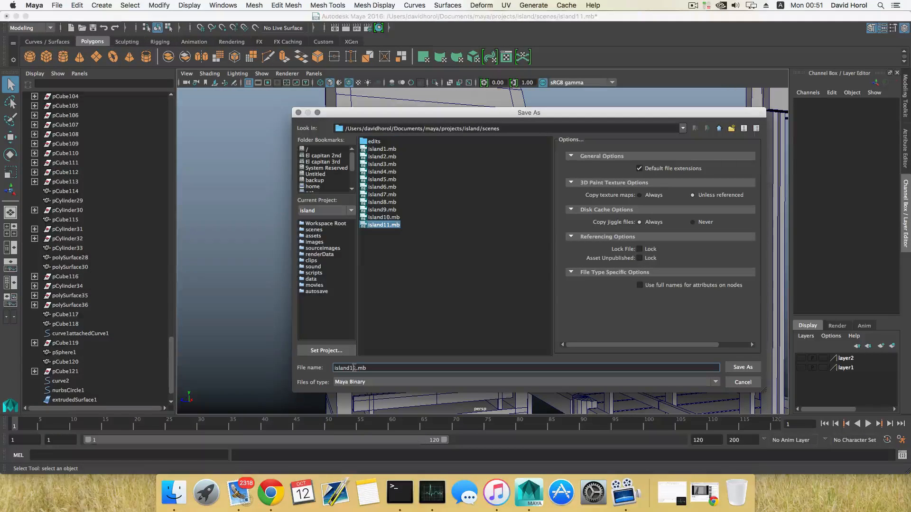
left_click(743, 368)
key("w")
Examine the placement of the handset and its coiled cord inside the booth from several angles and distances.
scroll(428, 212, "down", 5)
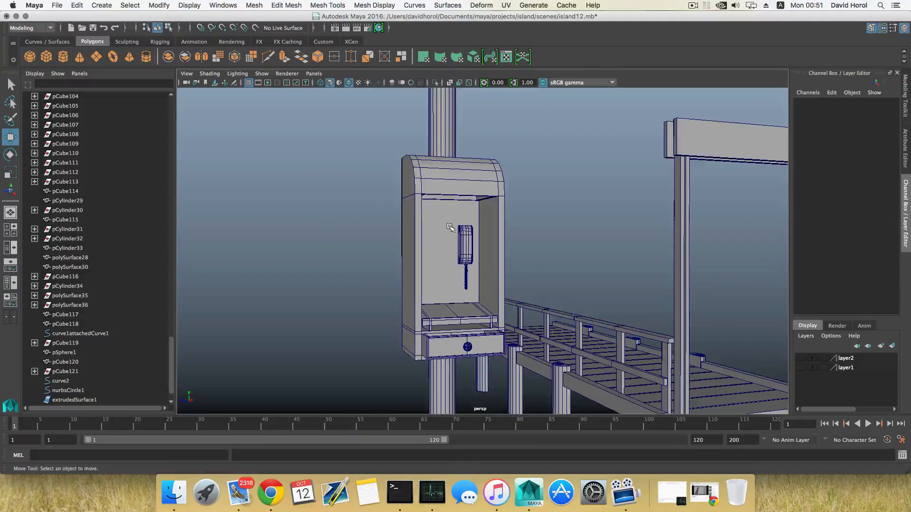
mouse_move(448, 228)
left_mouse_down("alt")
mouse_move(477, 237)
mouse_move(387, 240)
mouse_move(465, 236)
left_mouse_up("alt")
right_click_drag(475, 247, 586, 309, "alt")
left_click_drag(586, 309, 454, 247, "alt")
scroll(501, 269, "down", 5)
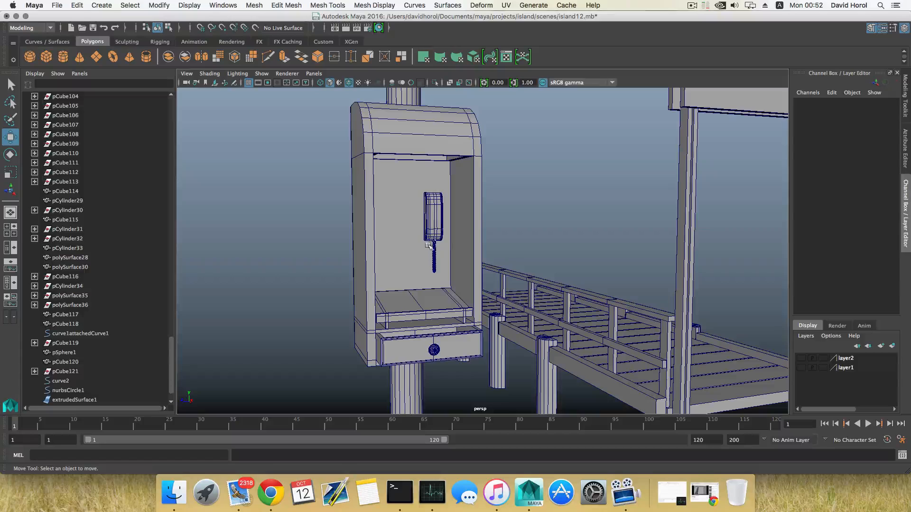
right_click_drag(404, 260, 574, 313, "alt")
left_click_drag(412, 267, 388, 268, "alt")
middle_click_drag(388, 268, 441, 267, "alt")
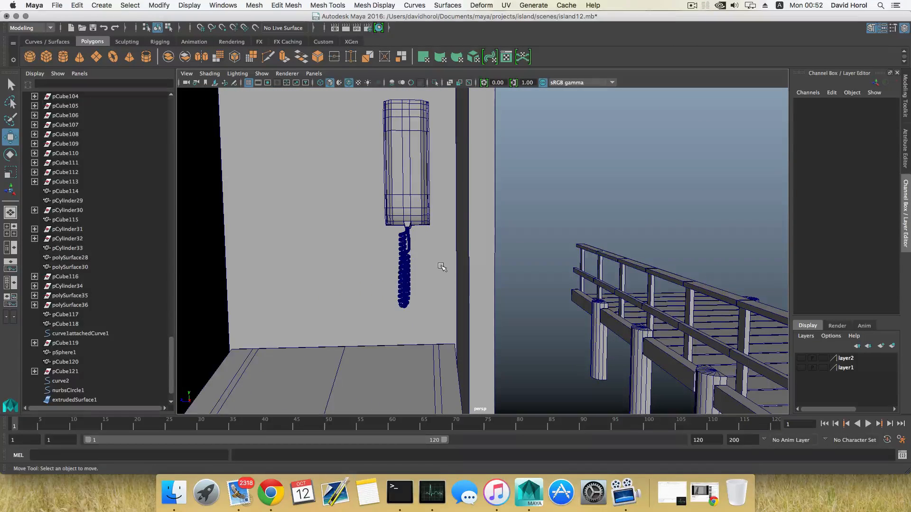